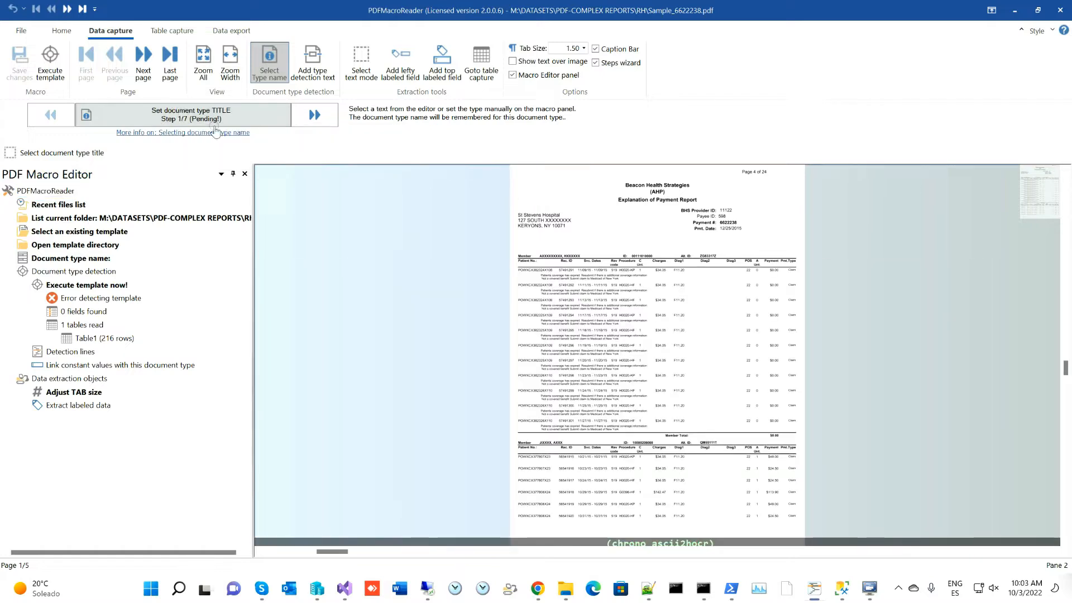
- Name the document type 'Beacon Health Strategies(AHP)' from the boxed report title and continue to detection text
scroll(637, 211, up, 2)
scroll(624, 199, up, 4)
drag(582, 200, 350, 289)
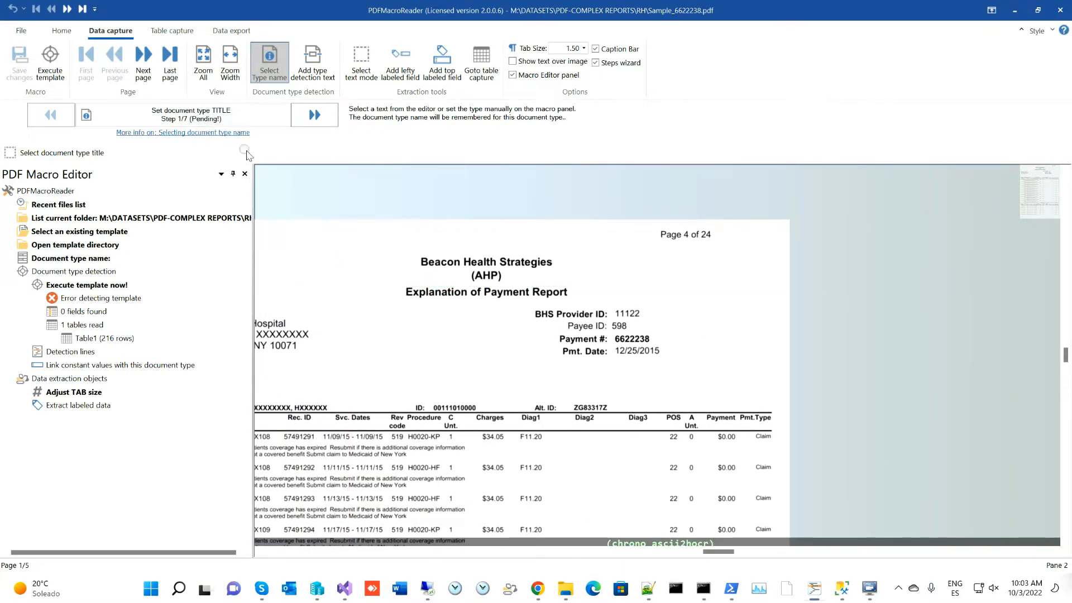
drag(386, 241, 563, 281)
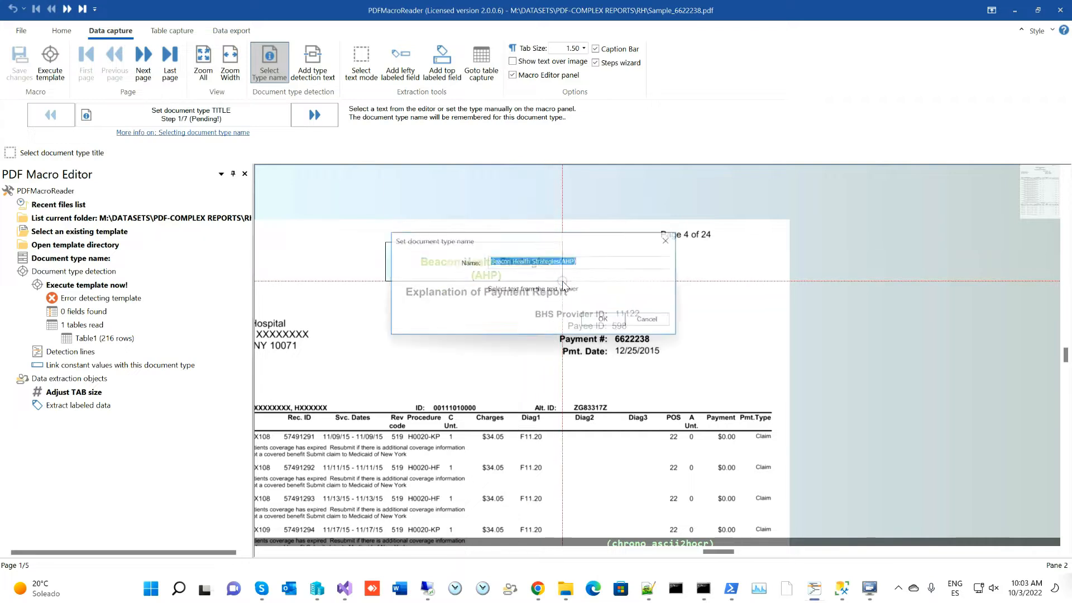
click(605, 327)
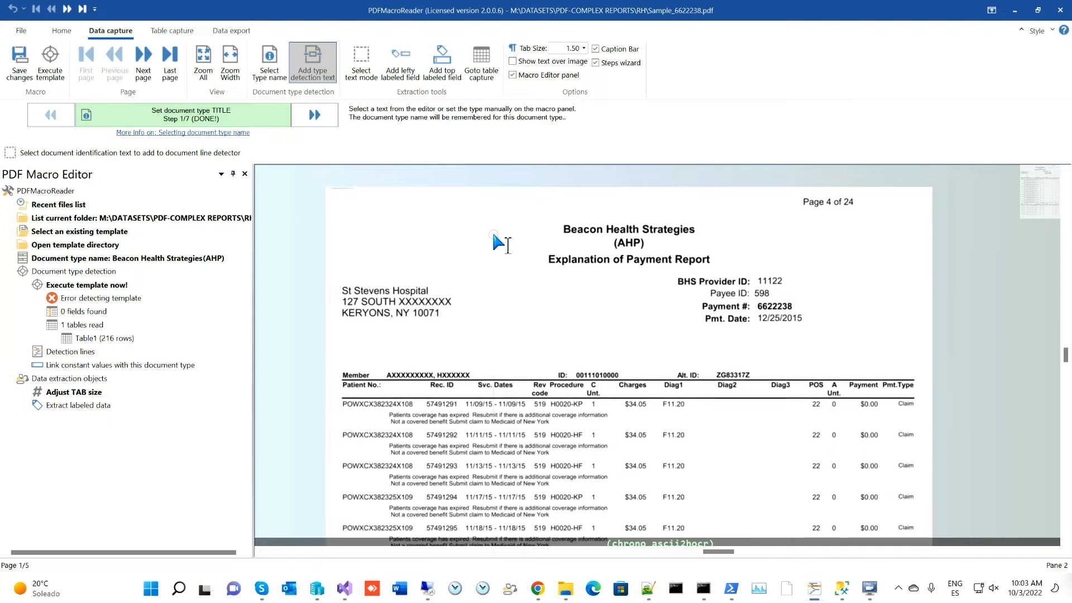
click(329, 117)
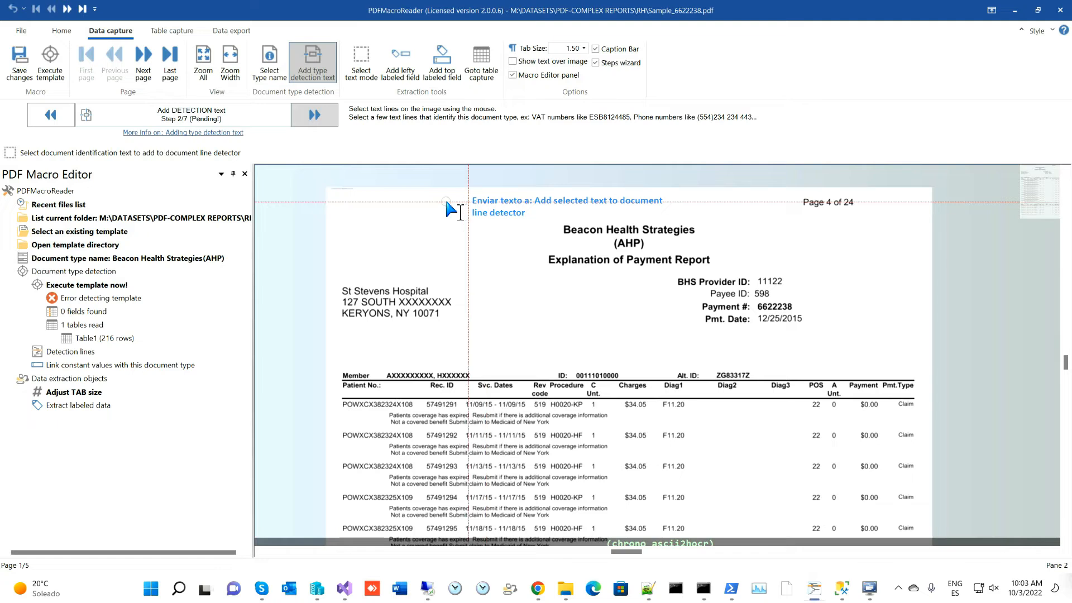
- Add detection lines for the Beacon Health Strategies title and the patient table header row
mouse_move(527, 210)
mouse_down()
mouse_move(548, 222)
mouse_move(712, 233)
mouse_up()
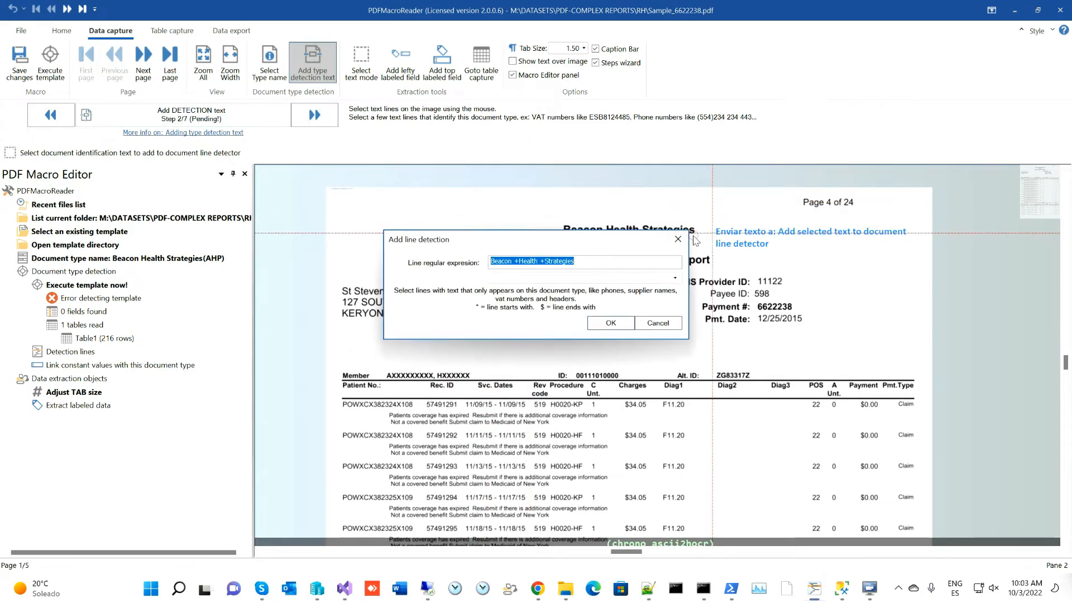
click(611, 323)
drag(325, 384, 466, 391)
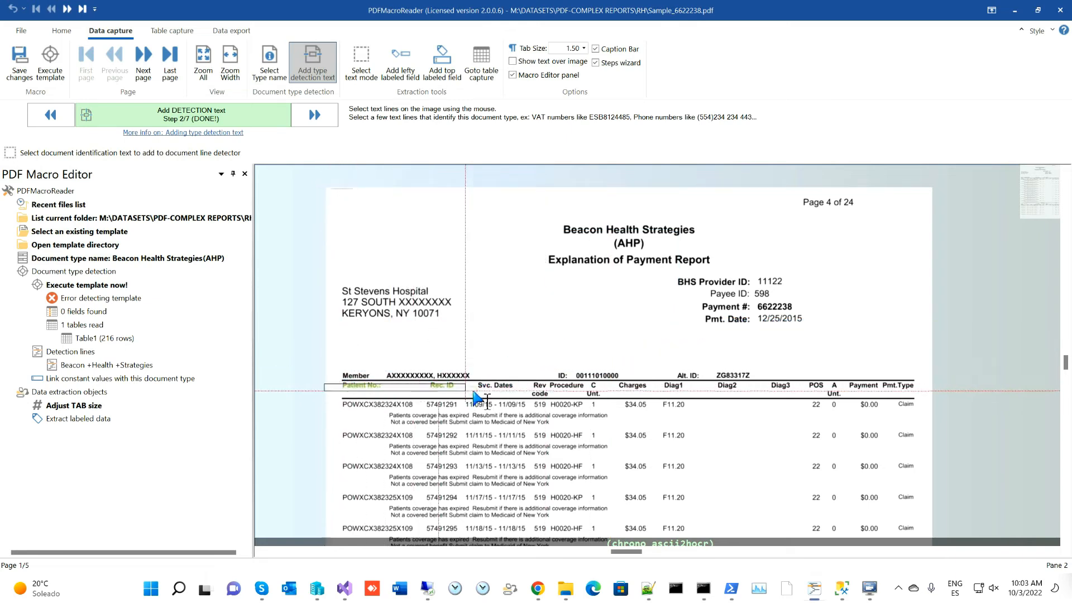
drag(549, 392, 907, 390)
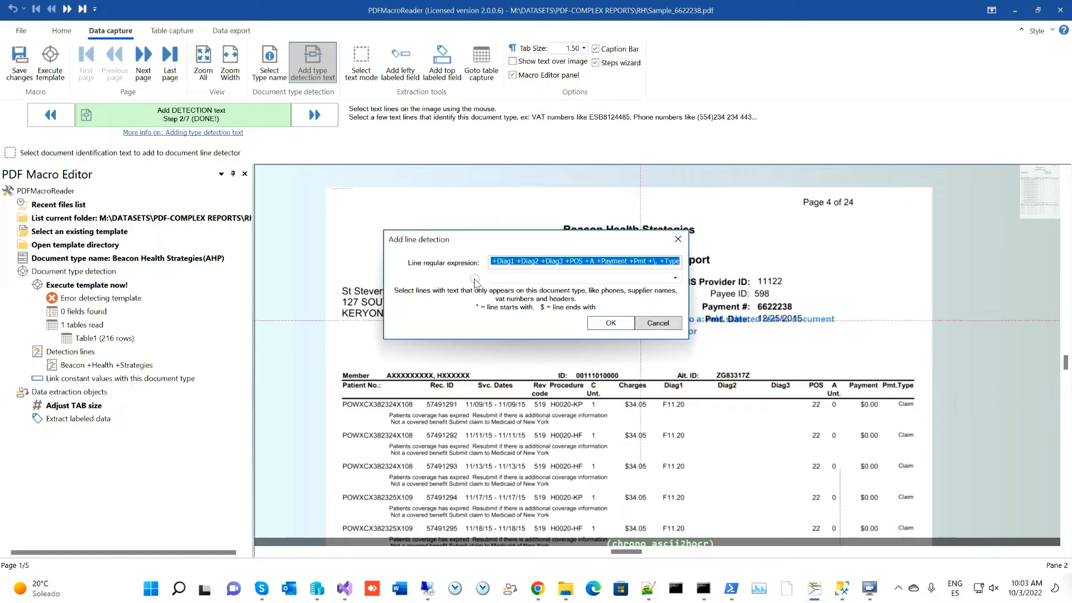
click(612, 324)
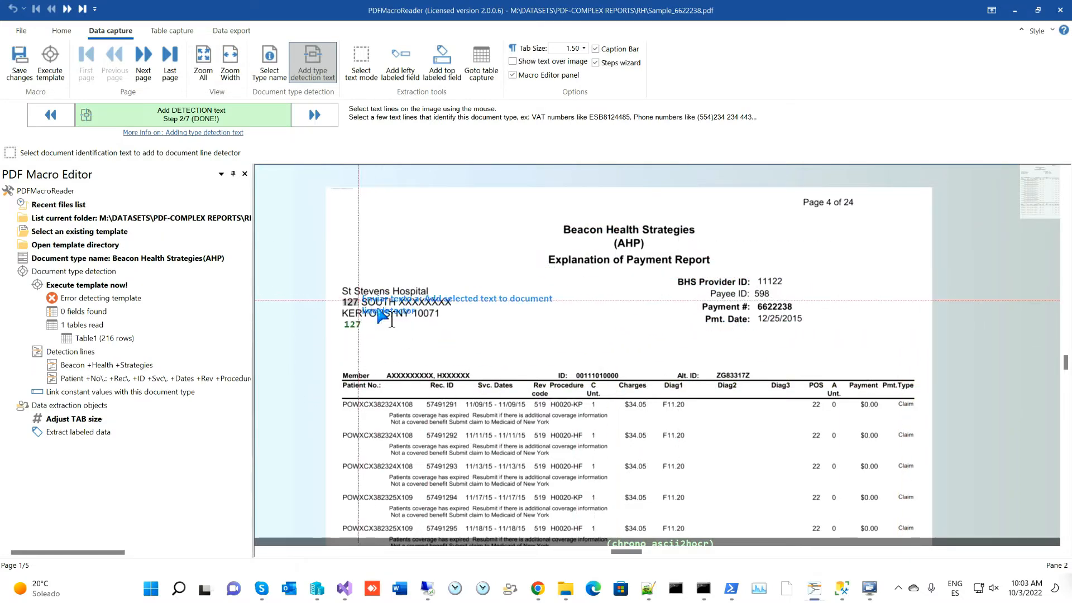
- Add the BHS Provider ID detection line and execute the template to test detection
drag(662, 274, 745, 288)
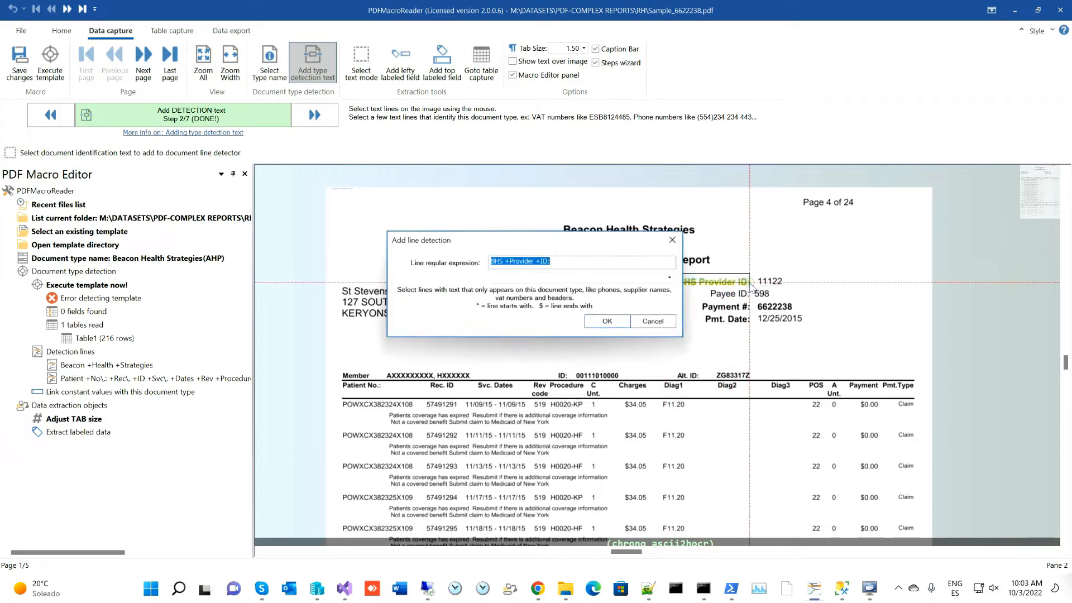
click(610, 324)
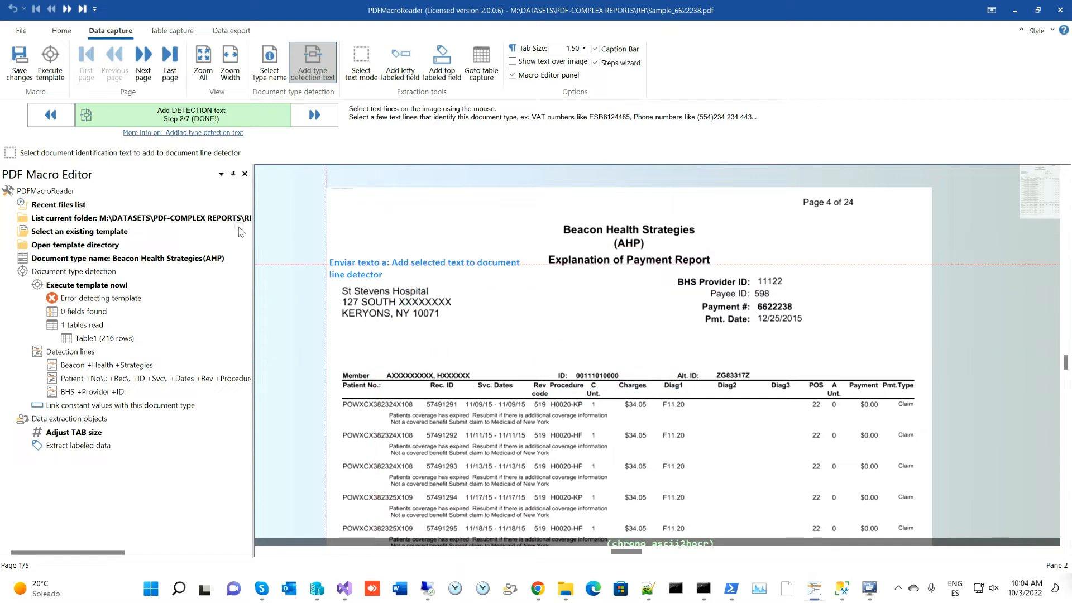
click(57, 66)
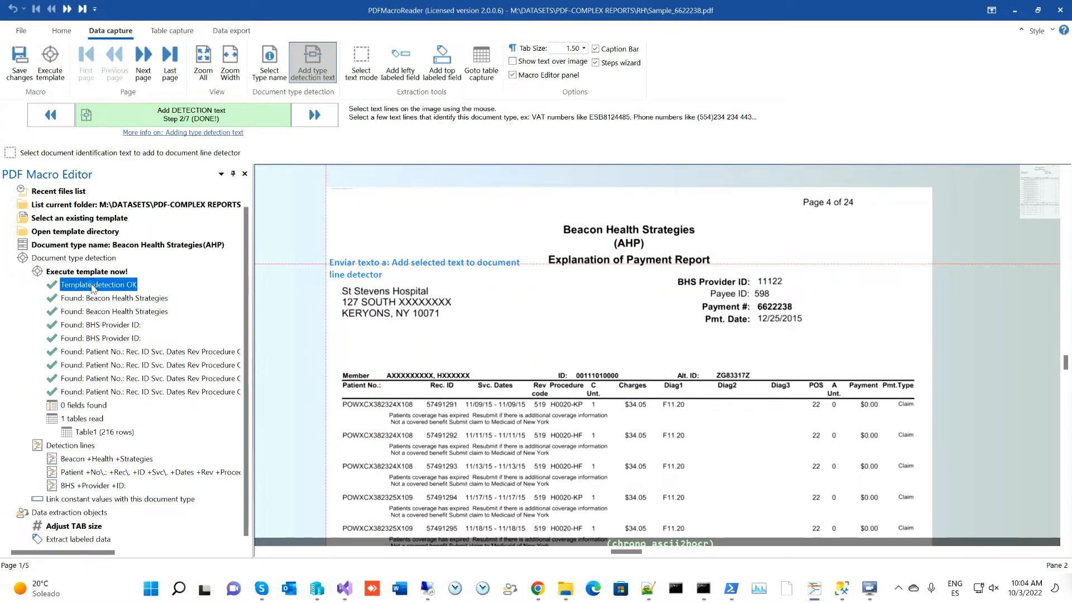
- Add lefty labeled fields for BHS Provider ID, Payee ID, Payment #, Pmt. Date, Member, ID and Alt. ID
click(314, 114)
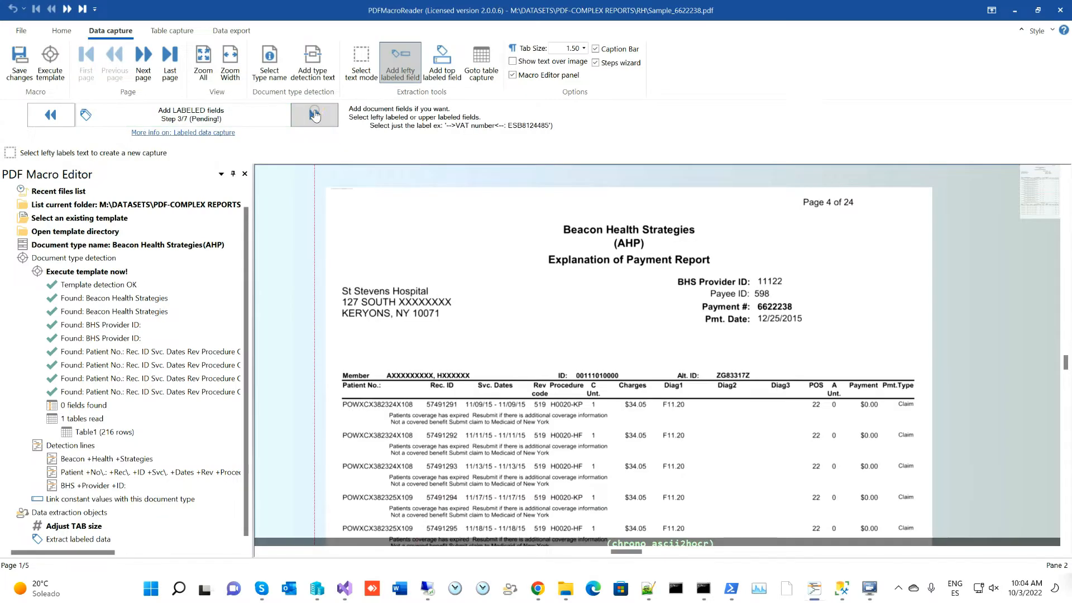
mouse_move(219, 120)
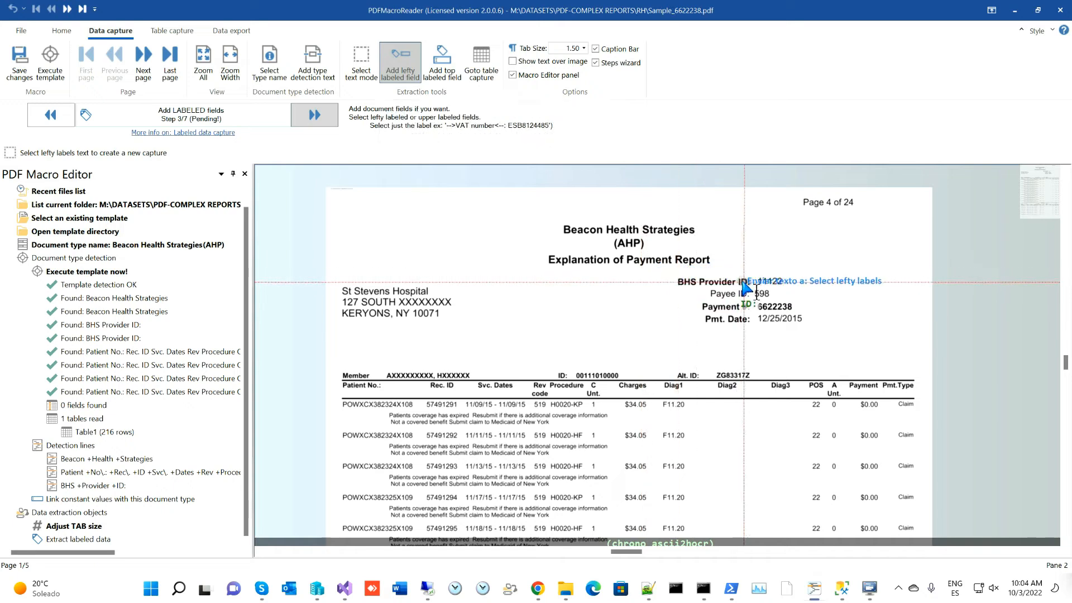
drag(663, 272, 752, 330)
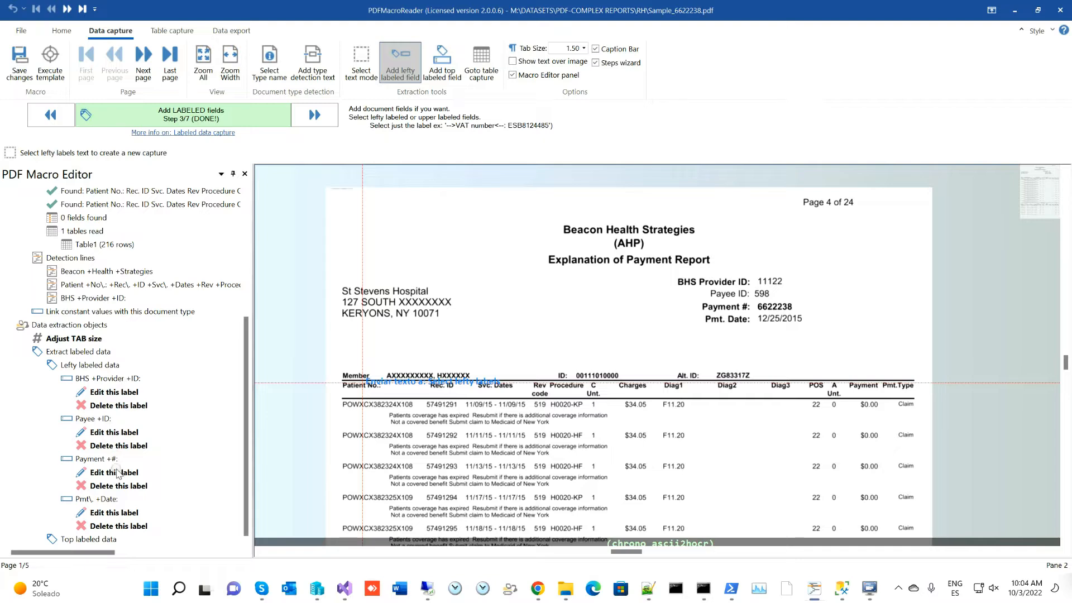
drag(333, 365, 376, 381)
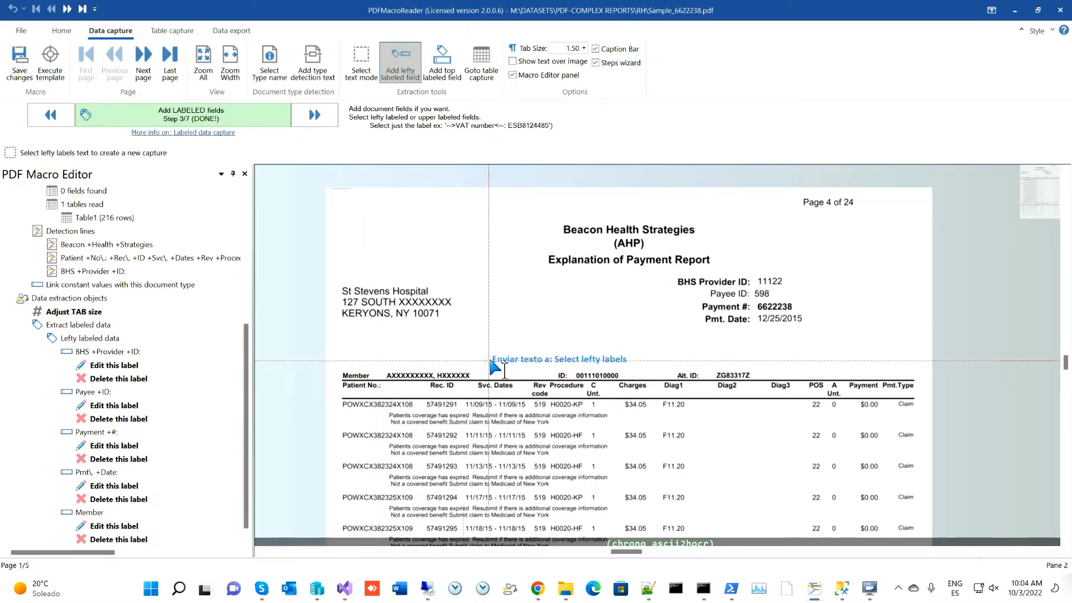
drag(550, 368, 583, 394)
drag(647, 362, 699, 378)
- Add the Member Total label further down the page as a lefty labeled field
drag(742, 467, 675, 250)
drag(681, 403, 664, 275)
scroll(664, 280, down, 2)
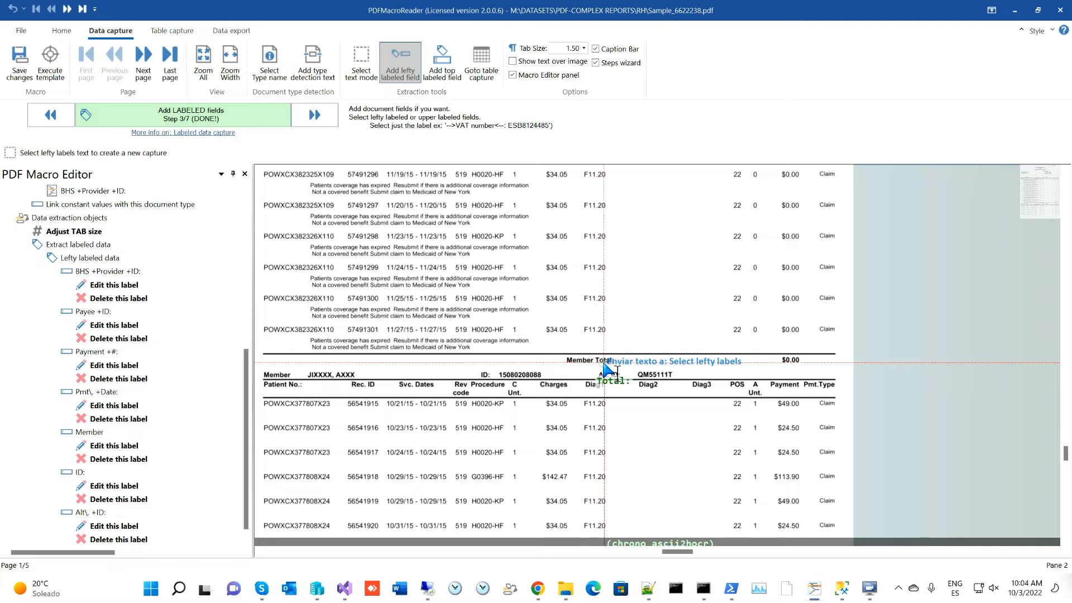
drag(558, 355, 623, 372)
drag(394, 240, 488, 438)
drag(502, 183, 479, 228)
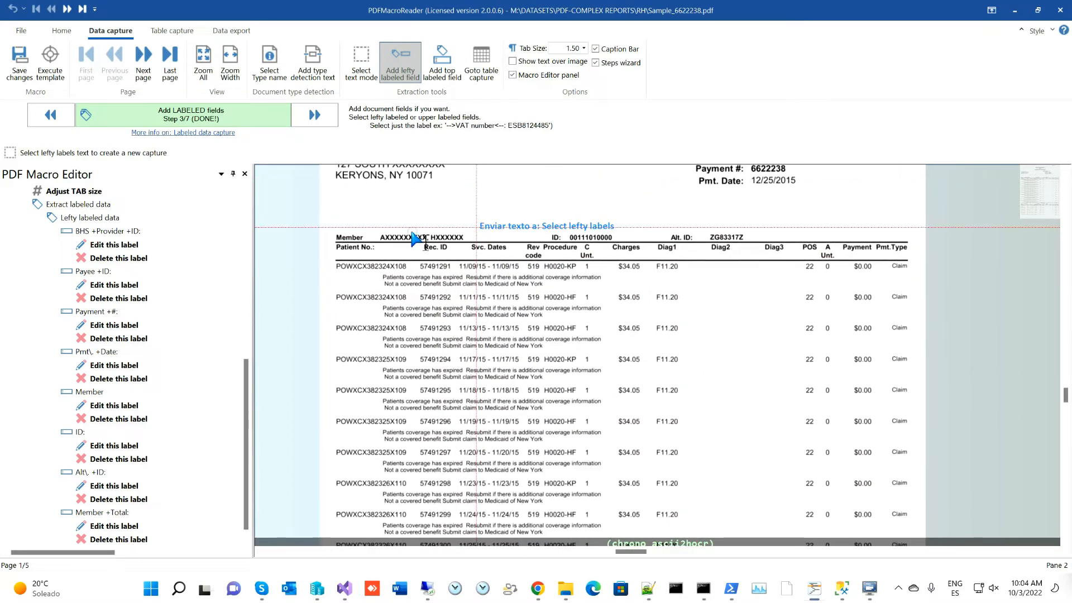
scroll(156, 467, up, 3)
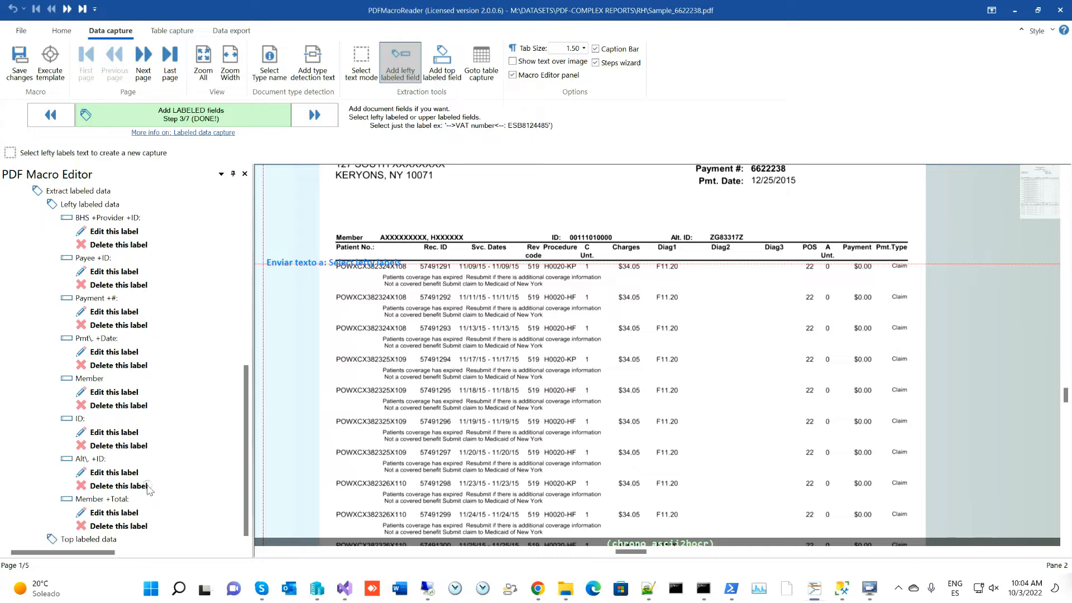
- Execute the template and review the five labeled-data records and Table1's 216 rows
click(53, 74)
scroll(103, 245, up, 7)
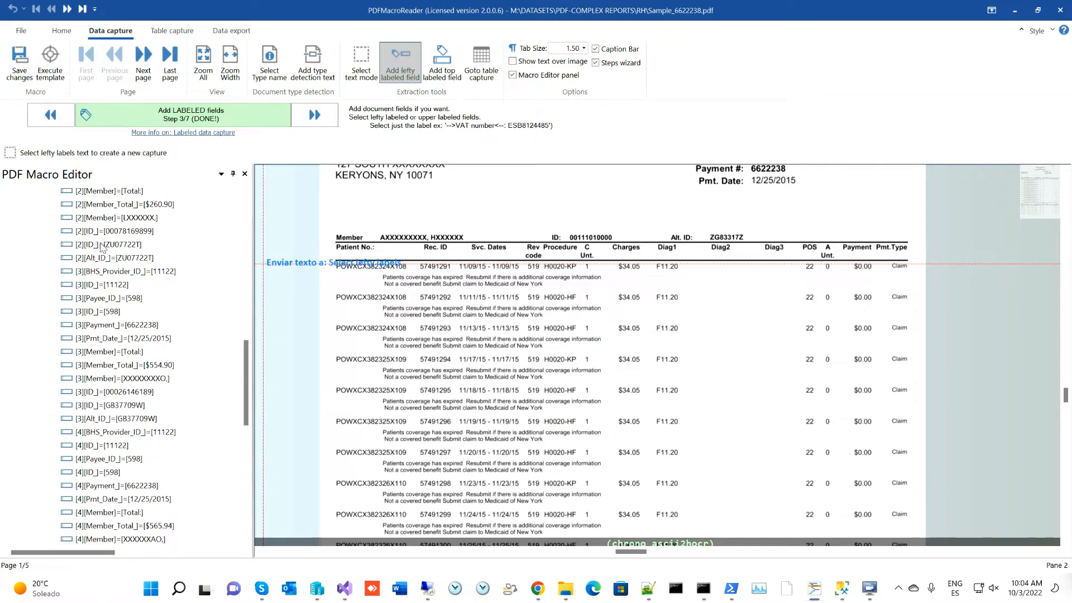
scroll(102, 247, up, 3)
scroll(98, 206, up, 2)
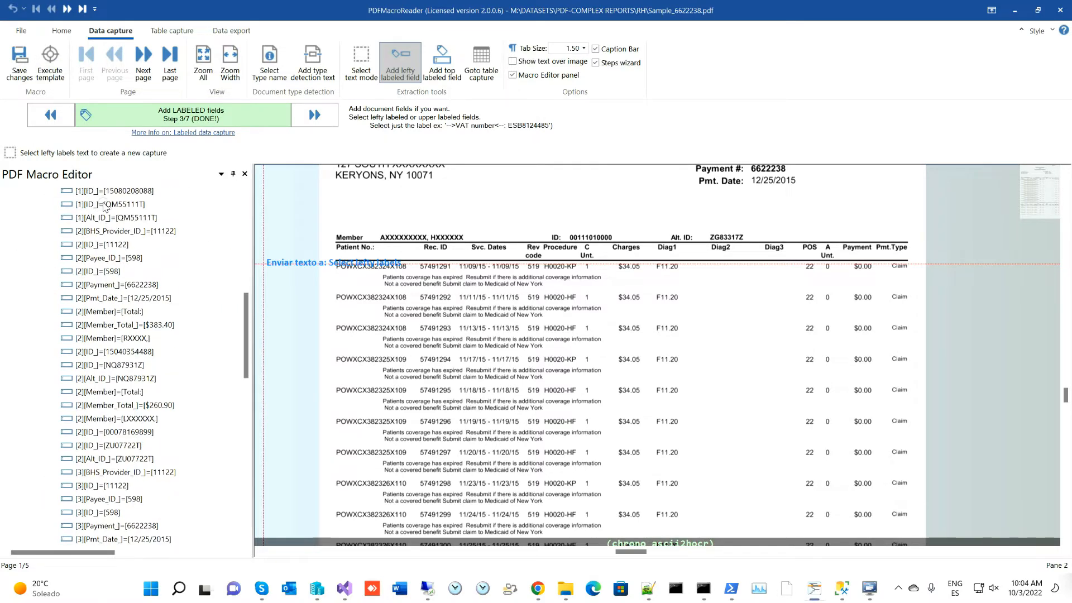
scroll(106, 218, up, 1)
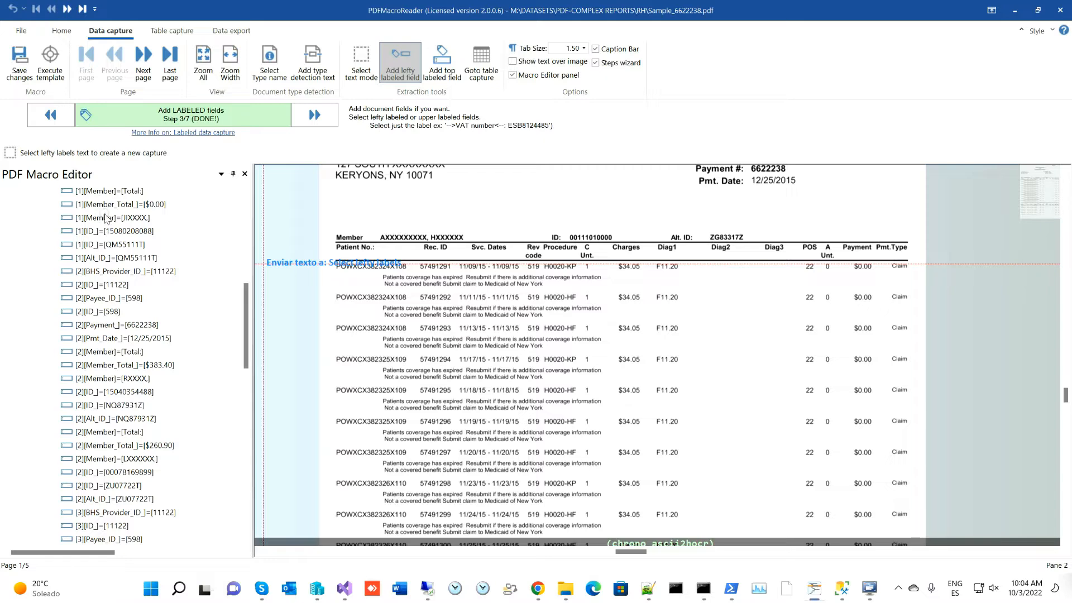
scroll(106, 218, up, 1)
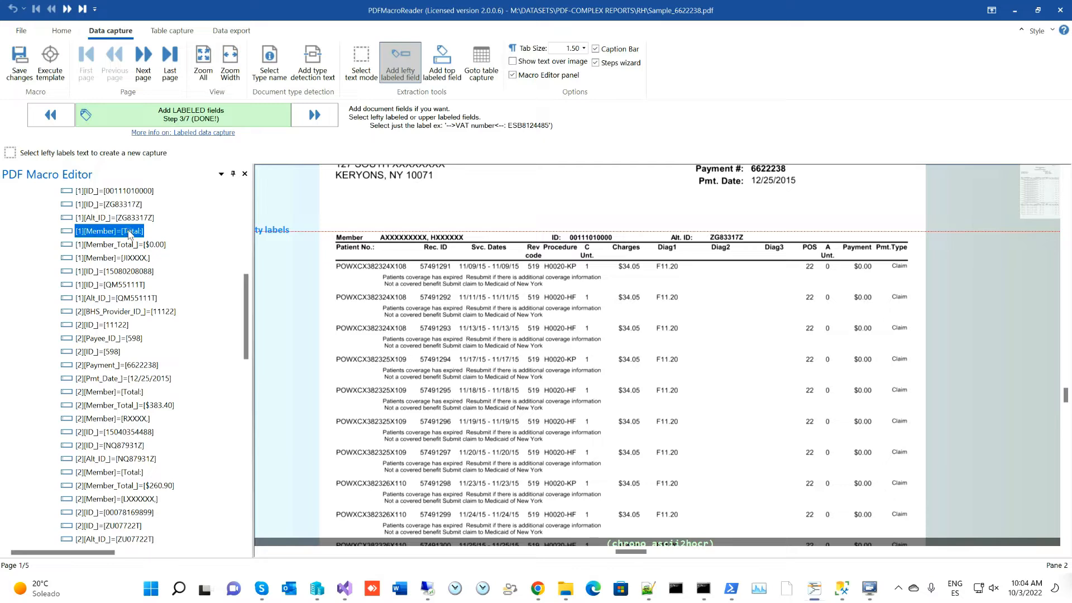
scroll(157, 322, down, 20)
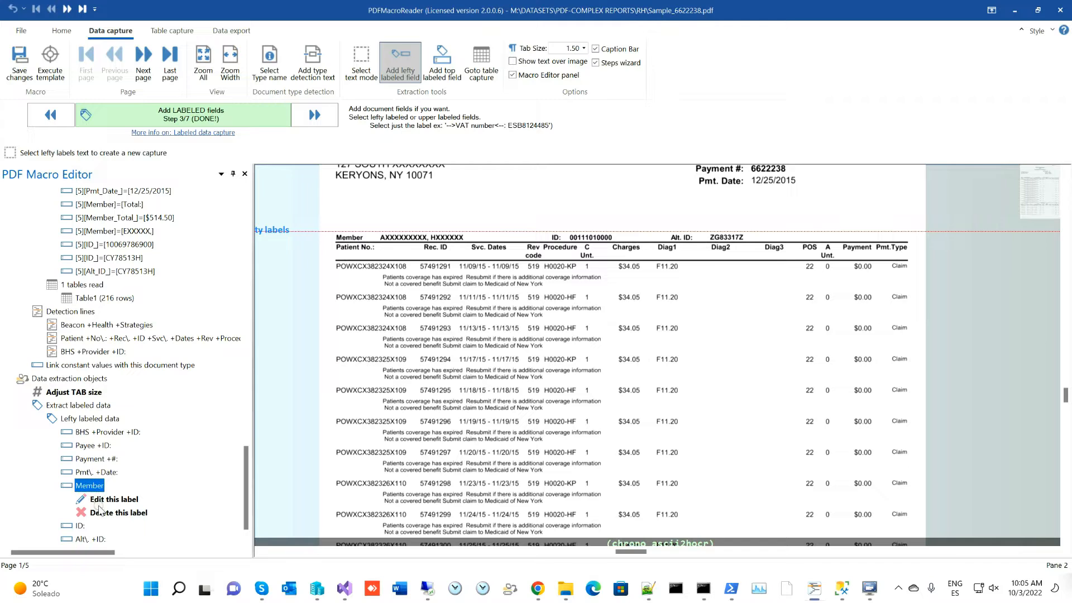
- Set the Member label to ignore matches of 'Total'
click(106, 500)
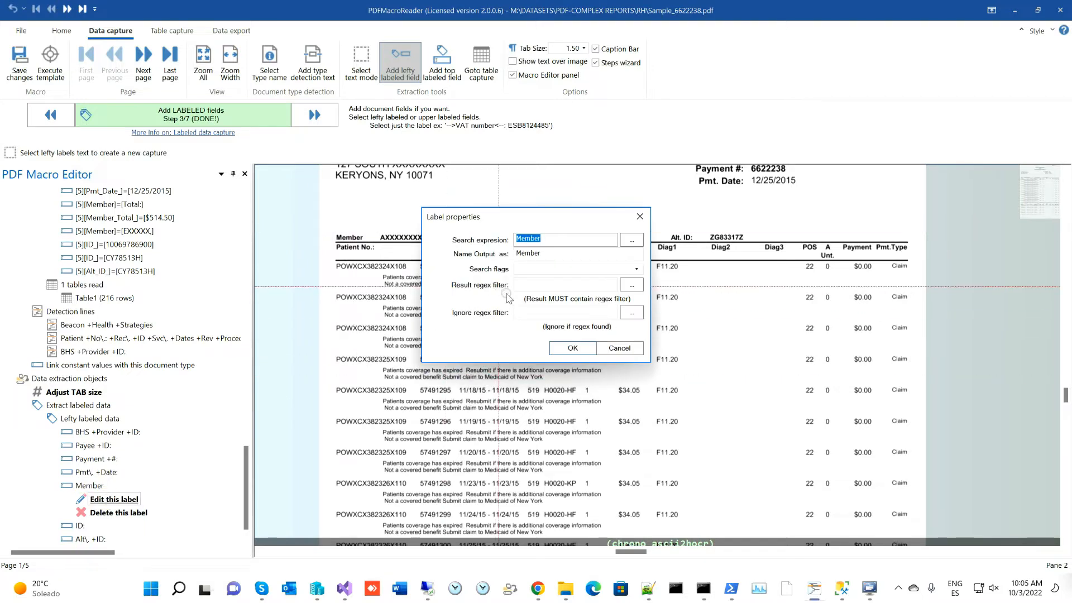
click(565, 313)
text(Total)
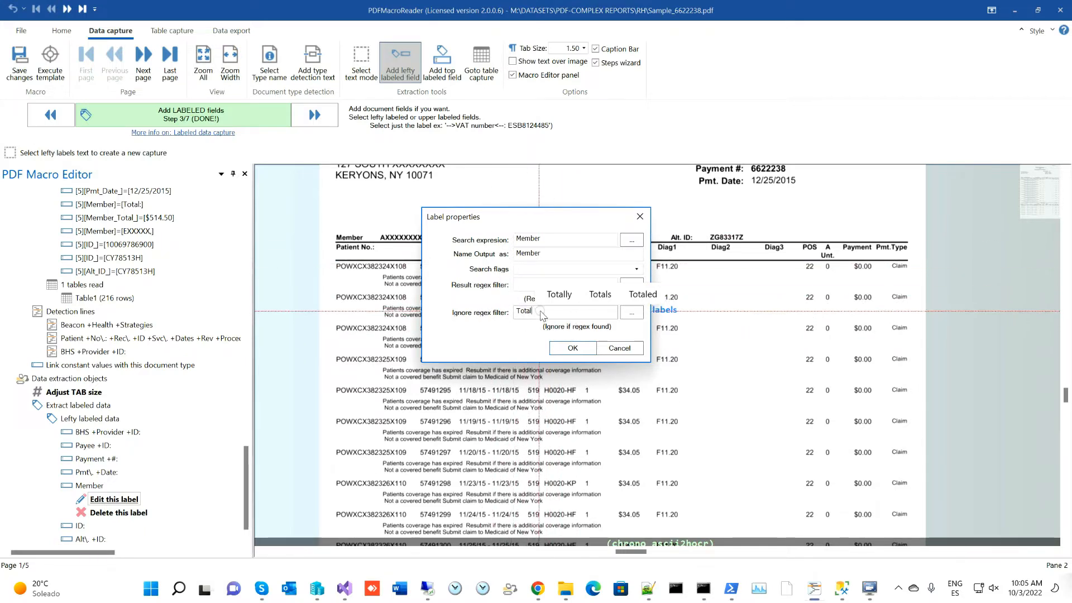
click(578, 348)
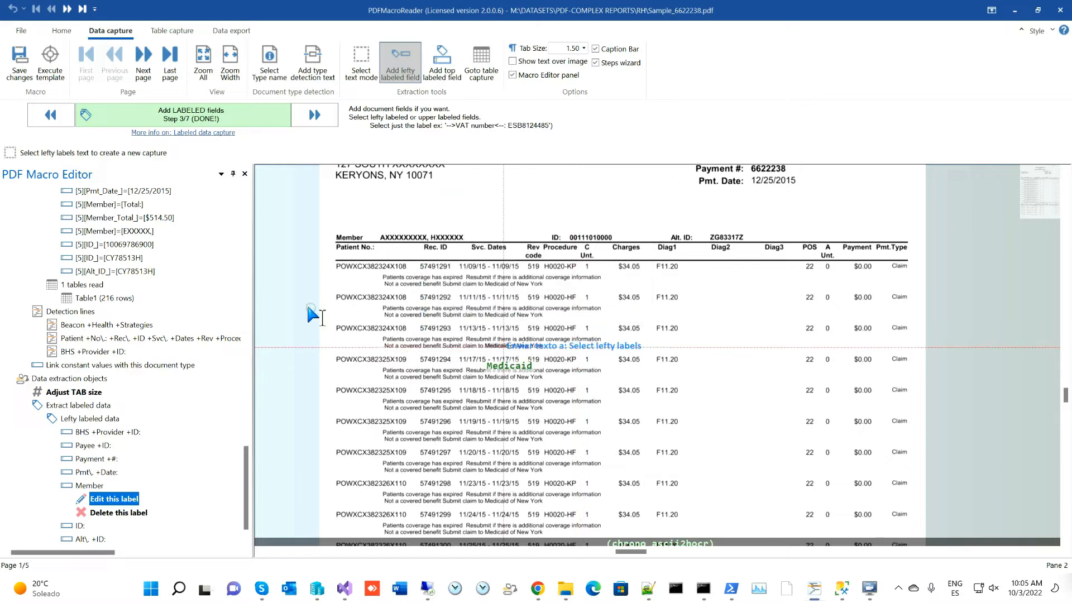
- Re-run the template and review the 57 extracted fields
click(56, 71)
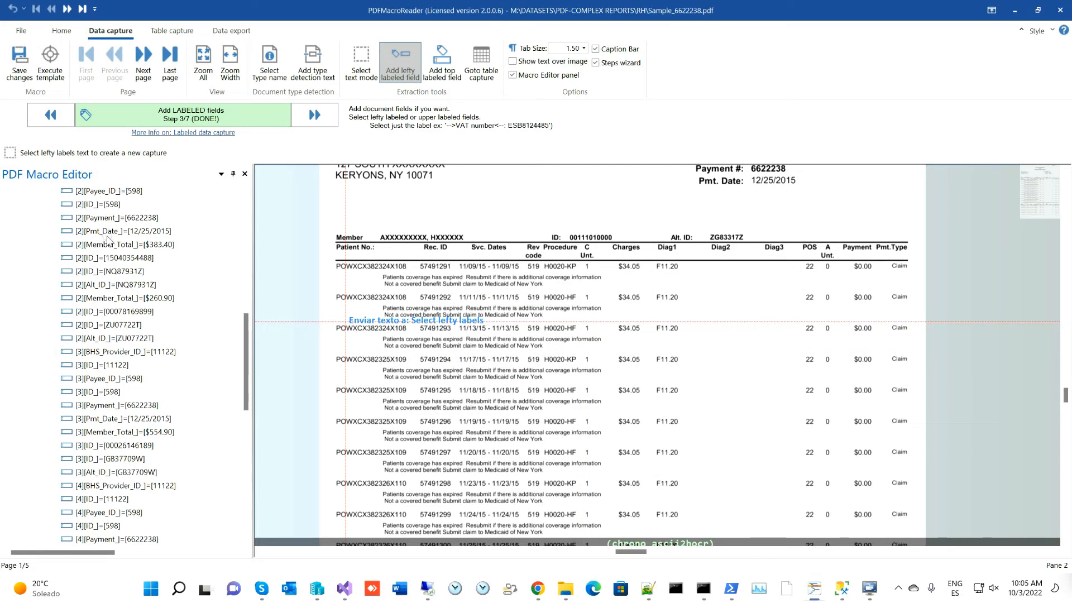
scroll(101, 234, up, 2)
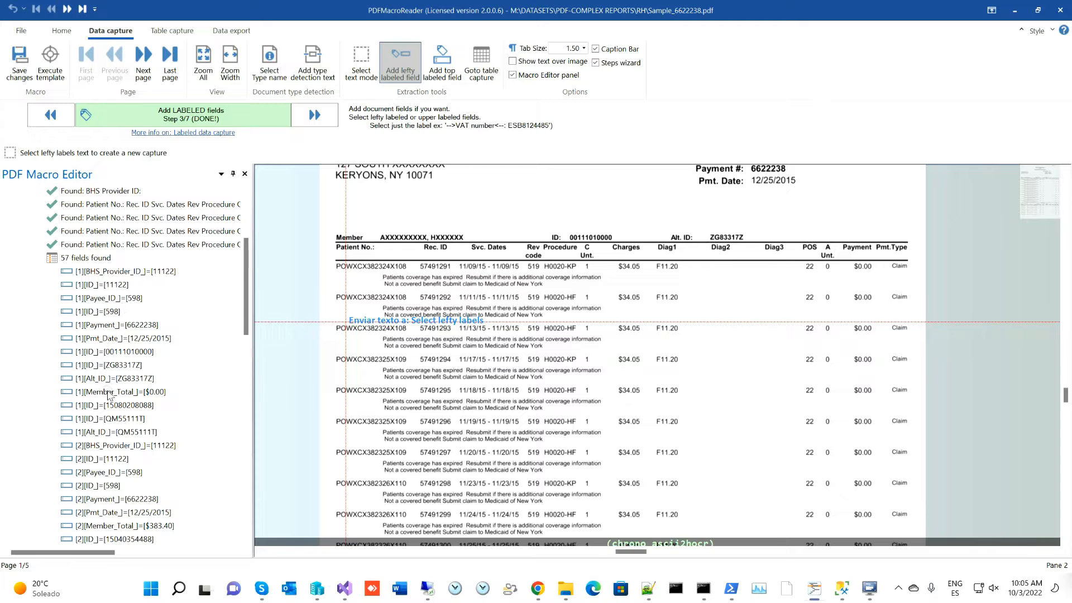
scroll(95, 339, down, 9)
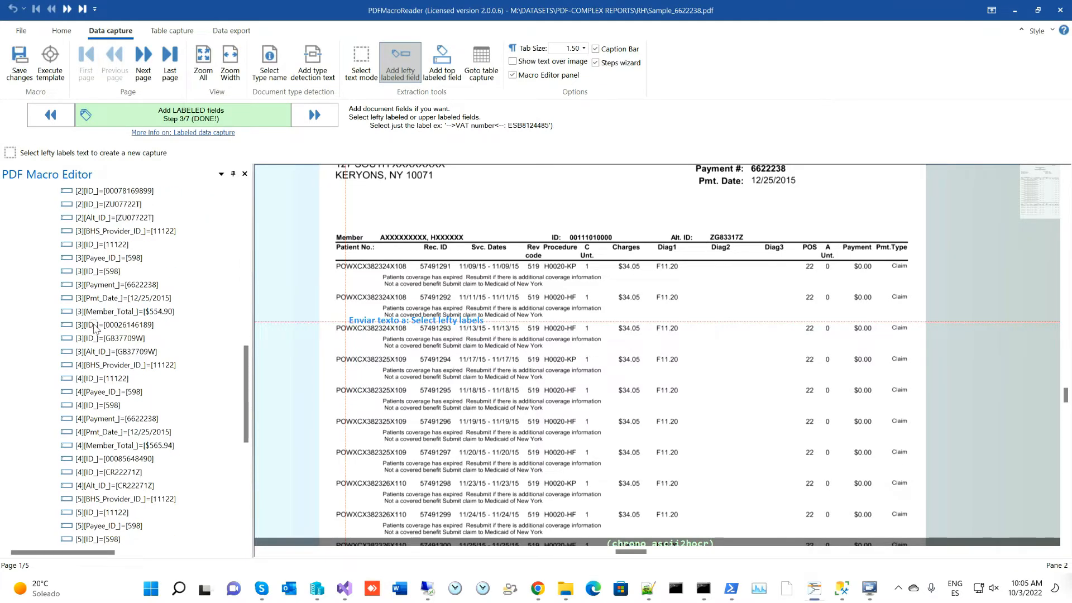
scroll(95, 330, down, 9)
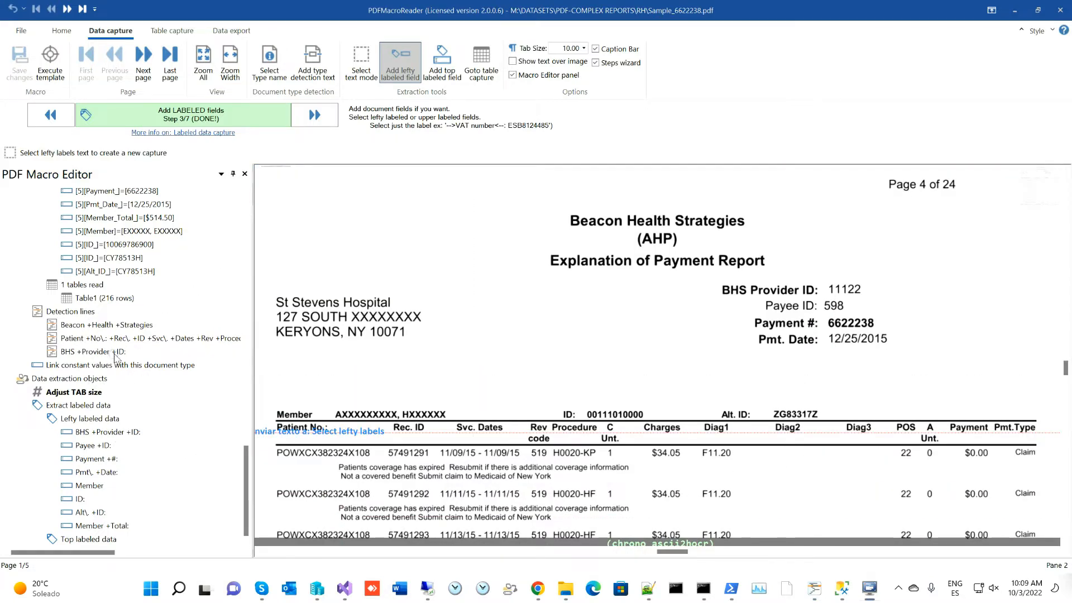
- Change the document tab size from 10.00 to 9.00 and dismiss the Remote Desktop disconnect notice
click(559, 50)
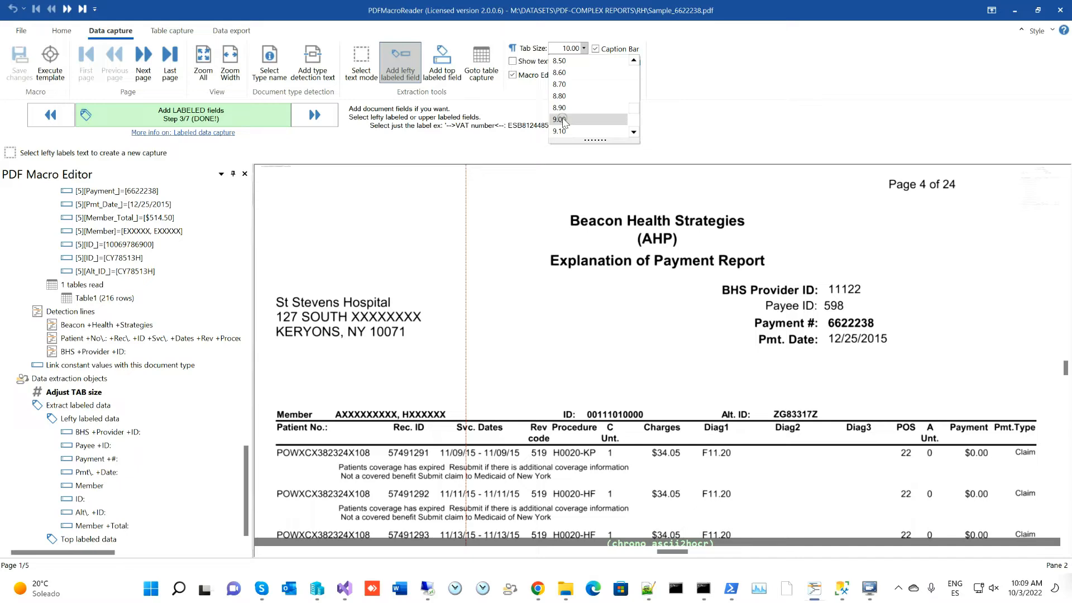
click(560, 119)
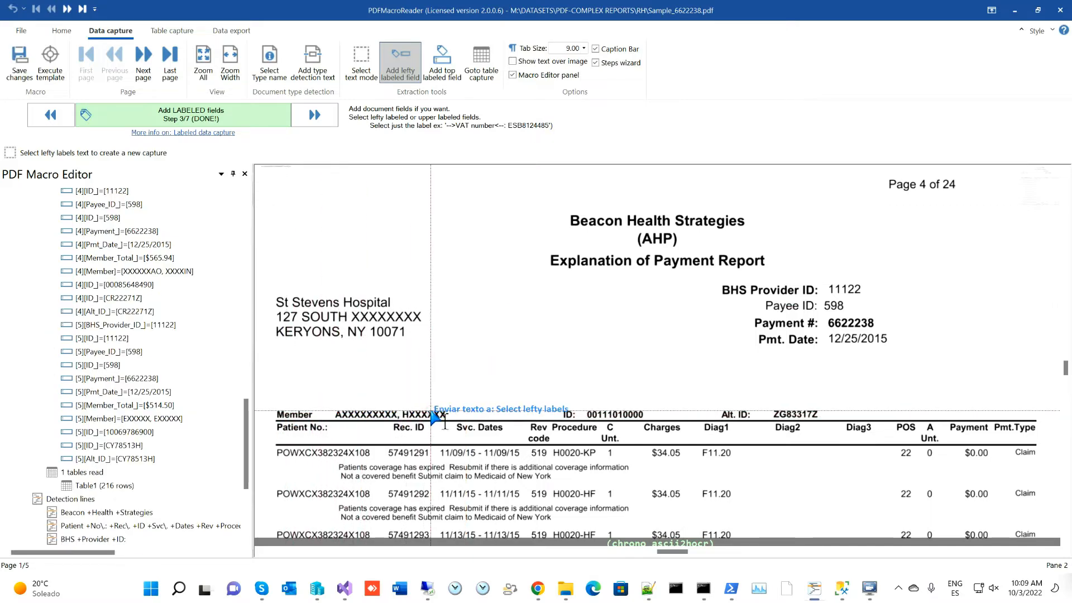
click(335, 68)
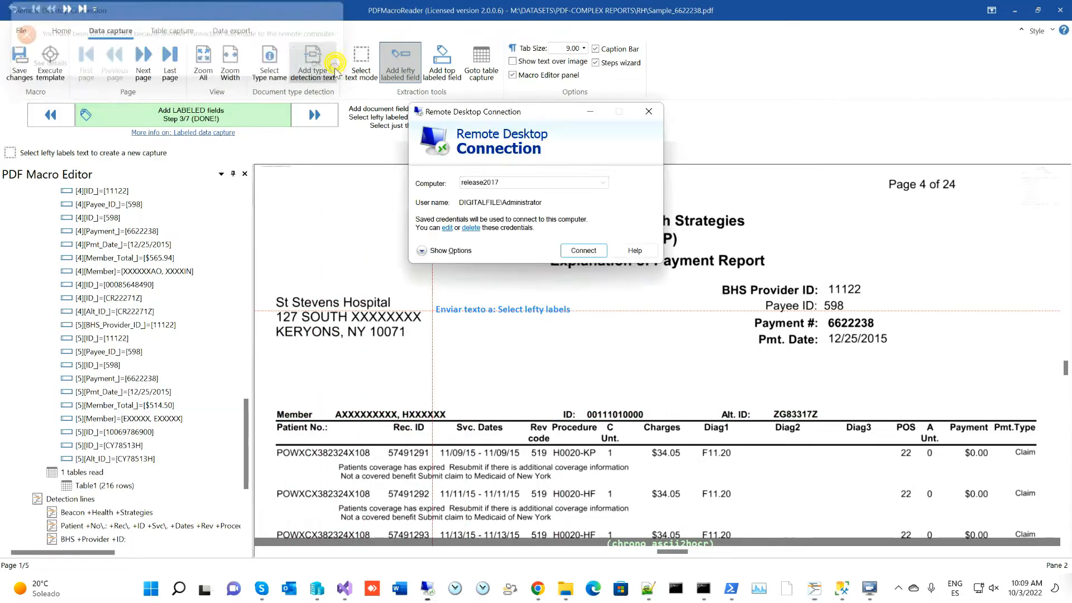
click(648, 111)
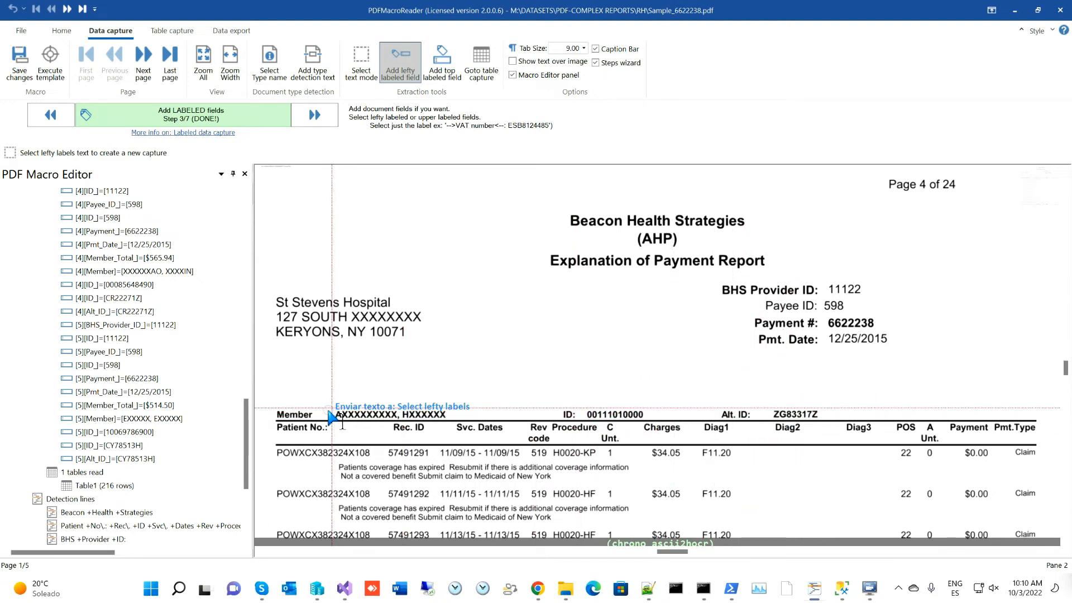
drag(492, 386, 505, 261)
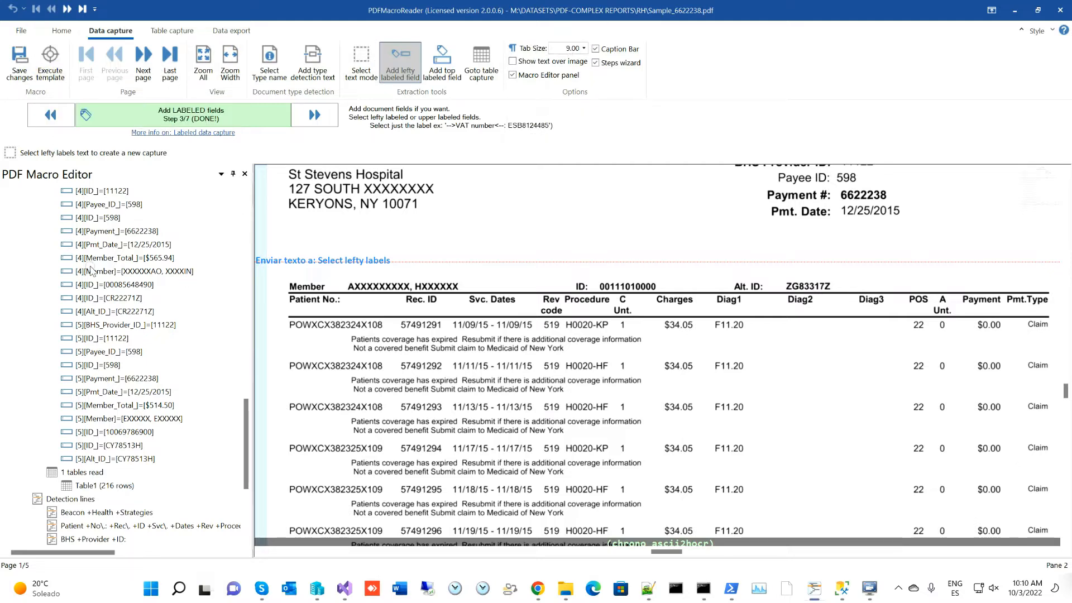
scroll(105, 266, up, 9)
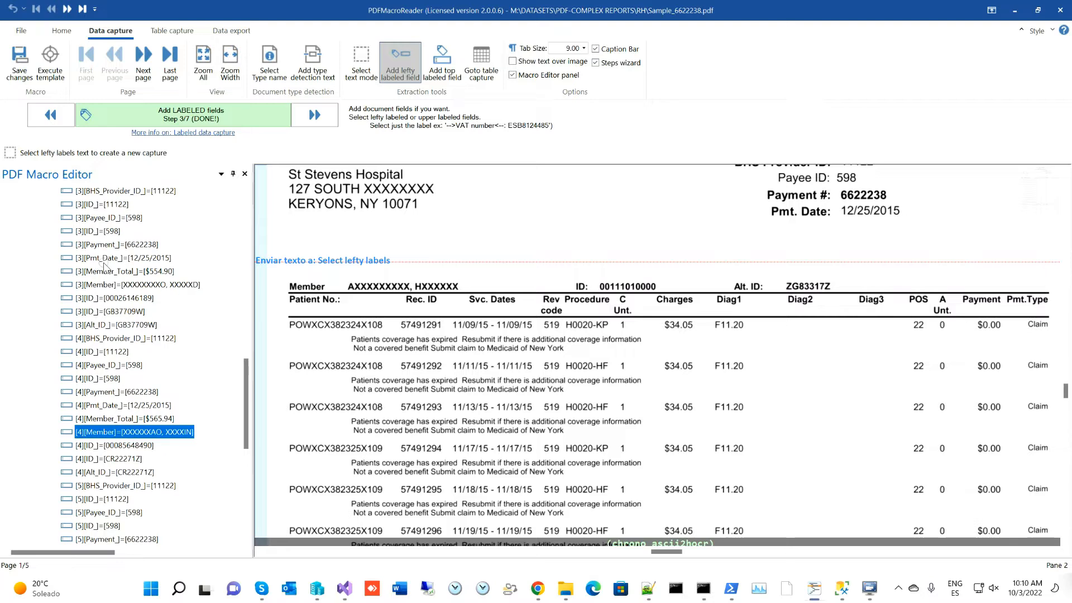
scroll(96, 246, up, 2)
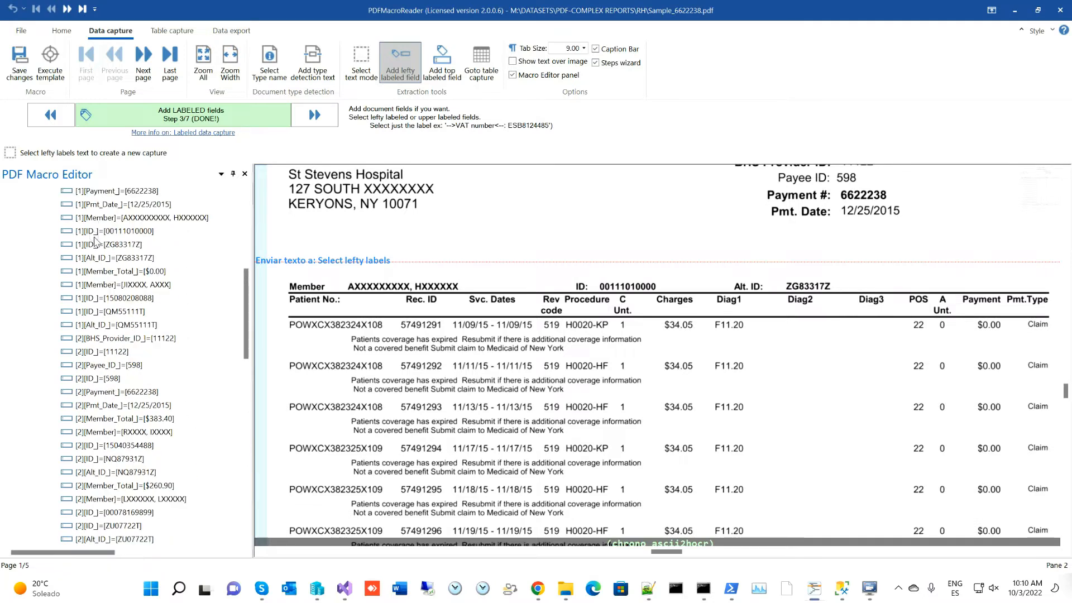
scroll(94, 235, up, 2)
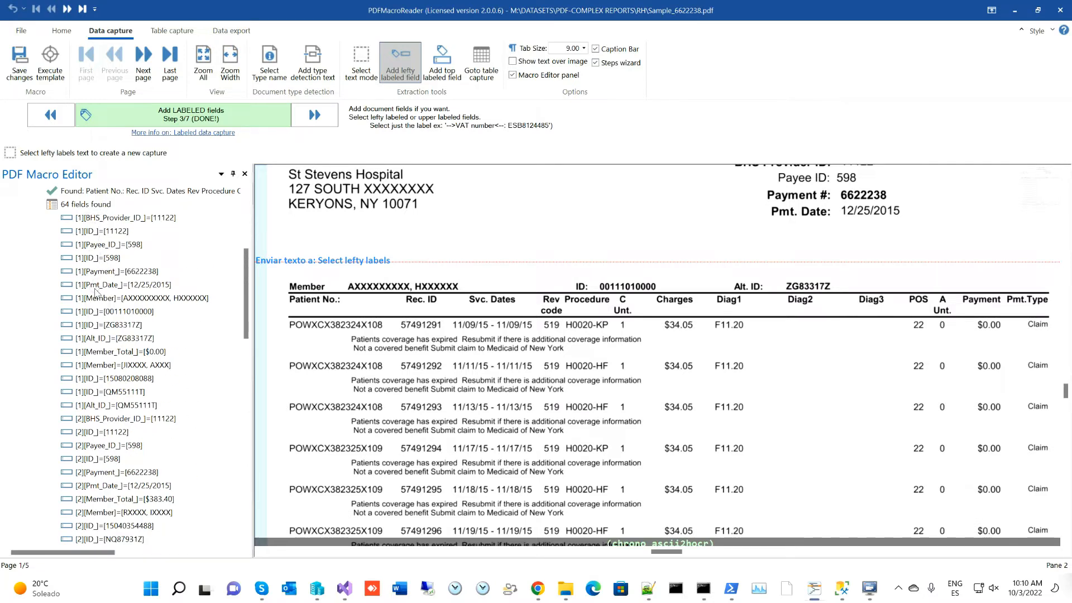
scroll(109, 326, down, 10)
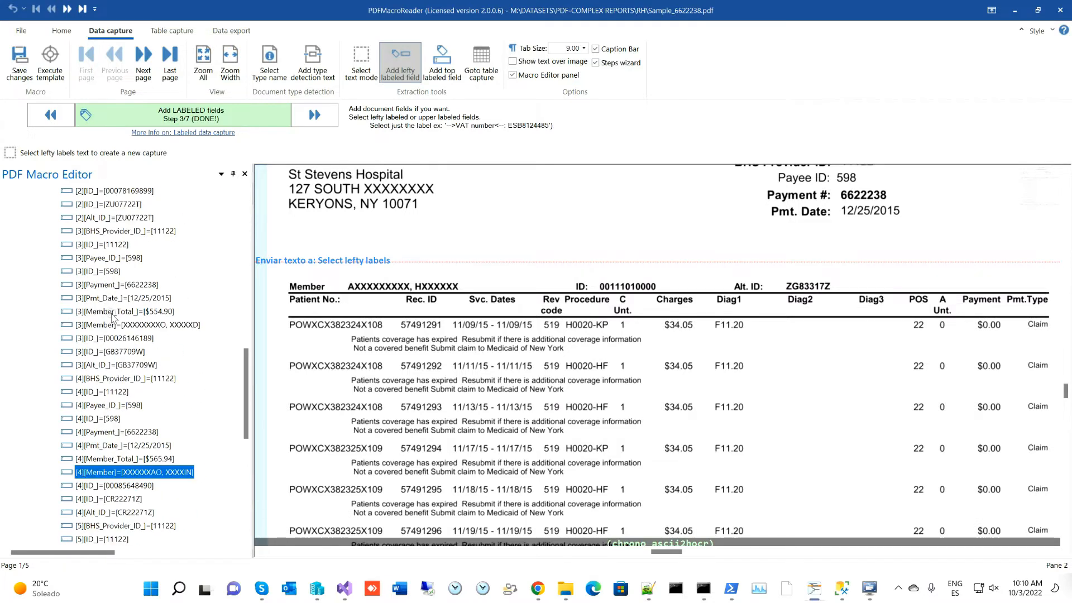
scroll(110, 432, down, 4)
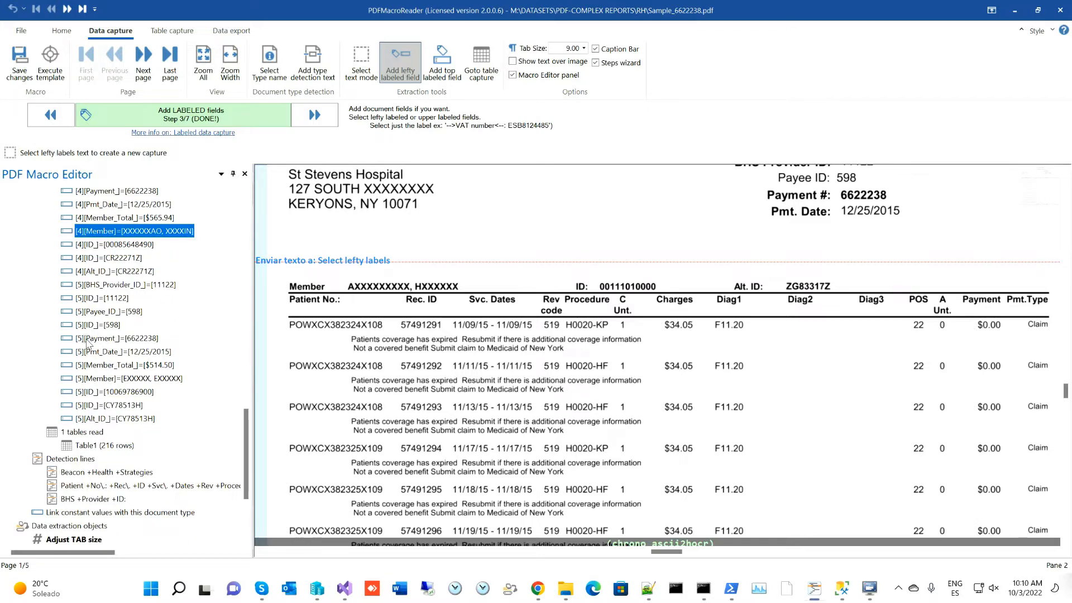
scroll(127, 313, up, 7)
scroll(128, 310, up, 7)
scroll(457, 421, down, 8)
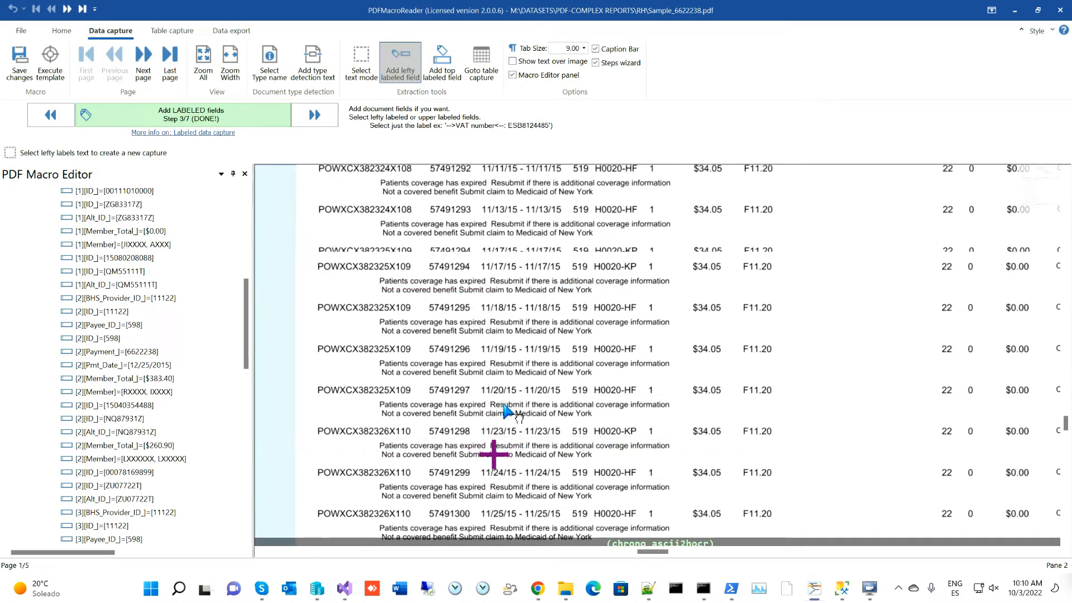
drag(740, 452, 623, 350)
scroll(581, 275, up, 6)
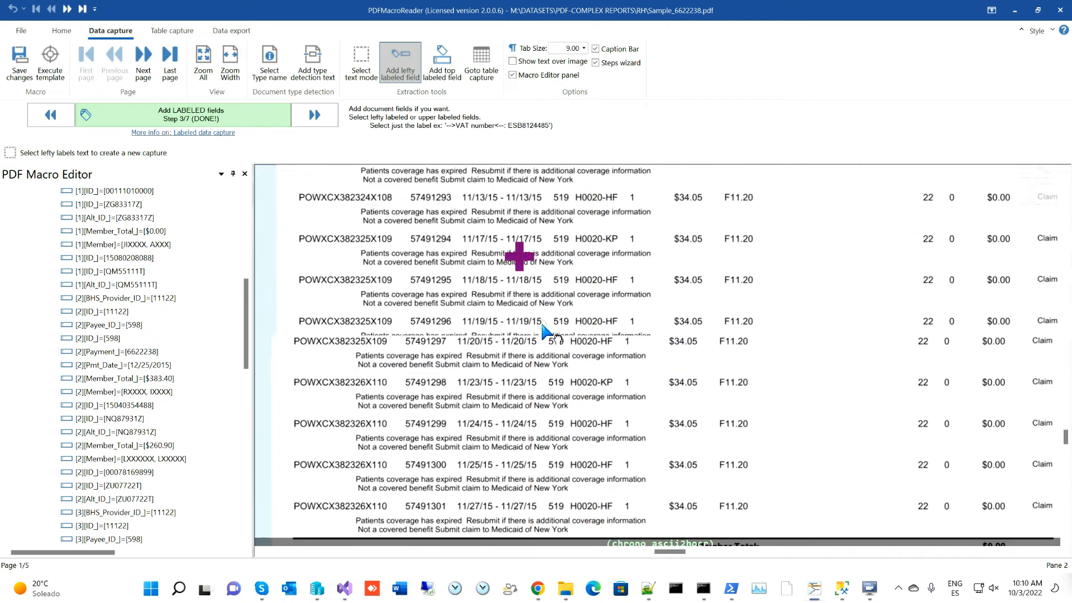
scroll(517, 305, up, 5)
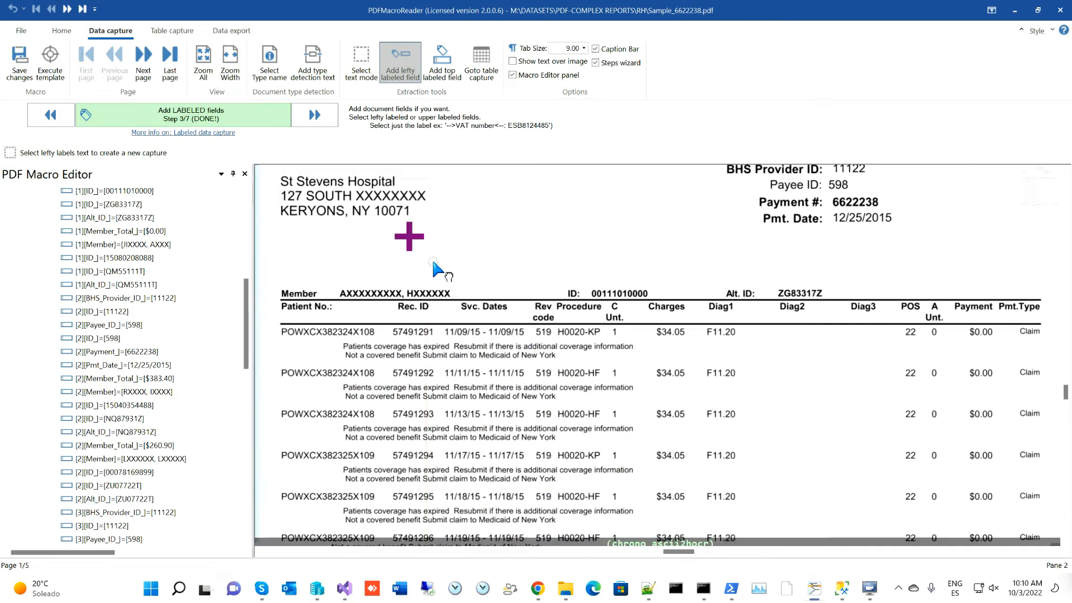
drag(438, 313, 479, 305)
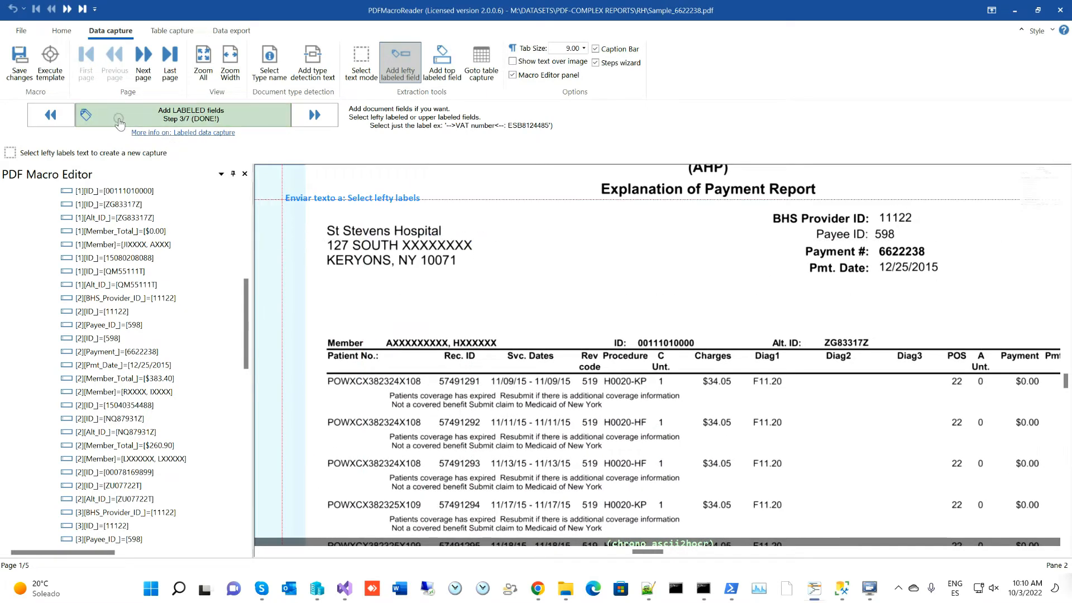
mouse_move(249, 120)
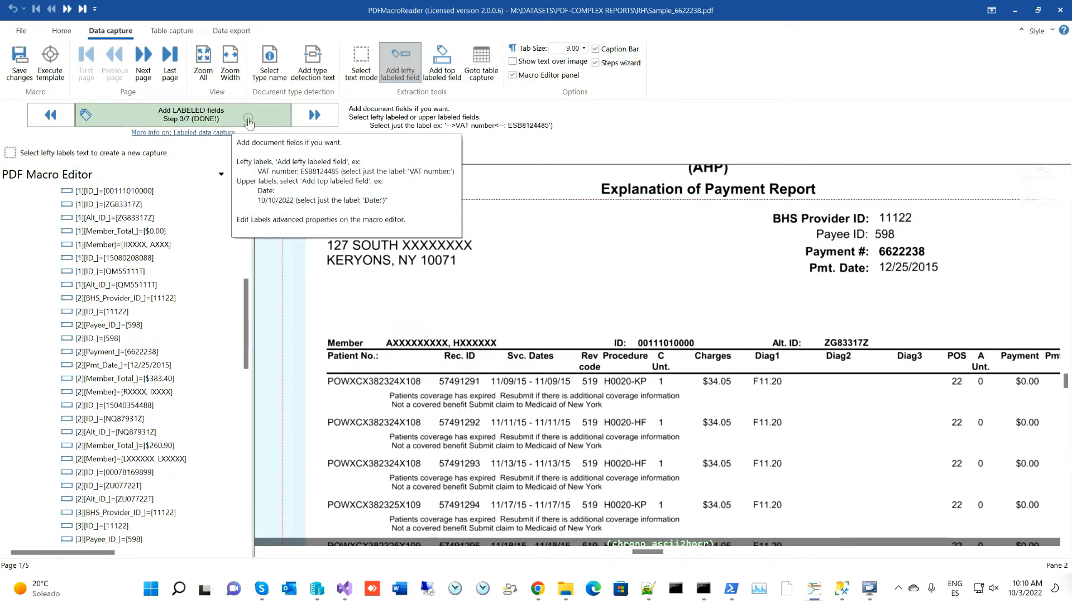
- Define the Patient No. line and the code Unt. line as Table1's two header lines
click(326, 115)
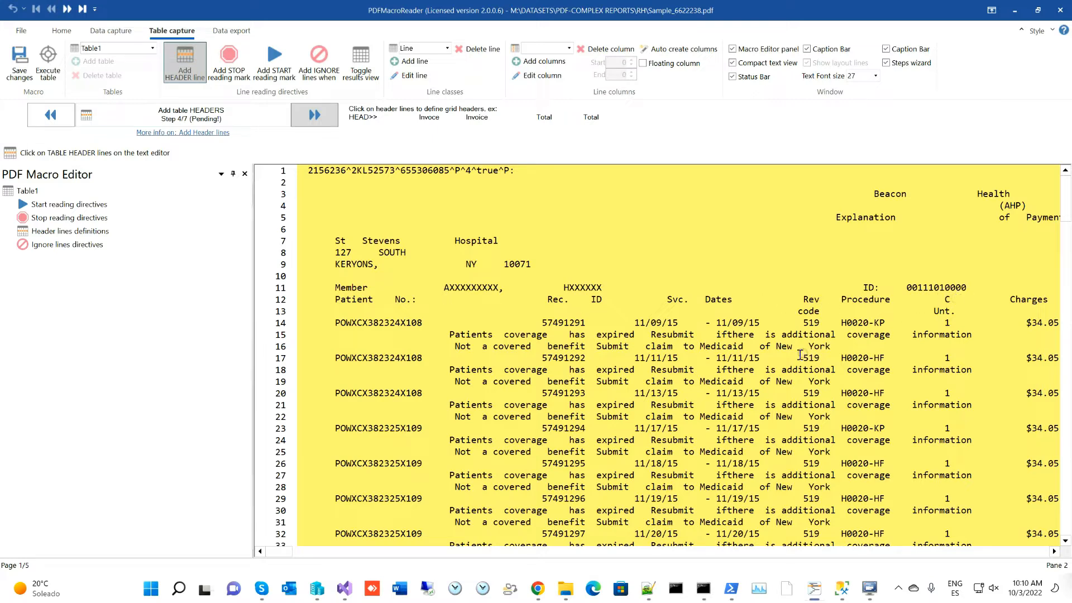
scroll(744, 299, down, 5)
scroll(736, 292, down, 4)
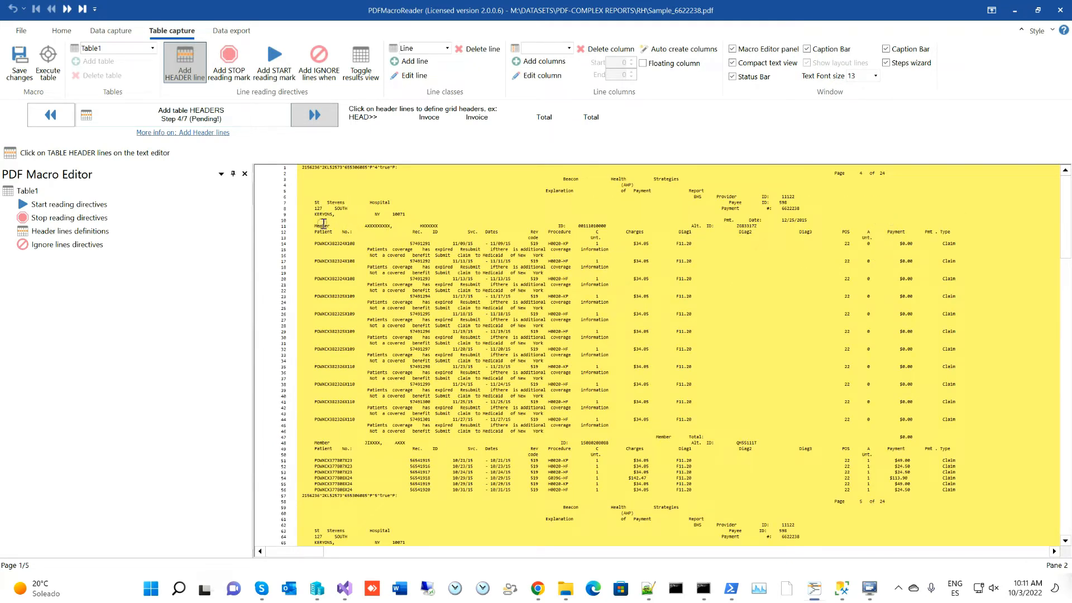
click(501, 230)
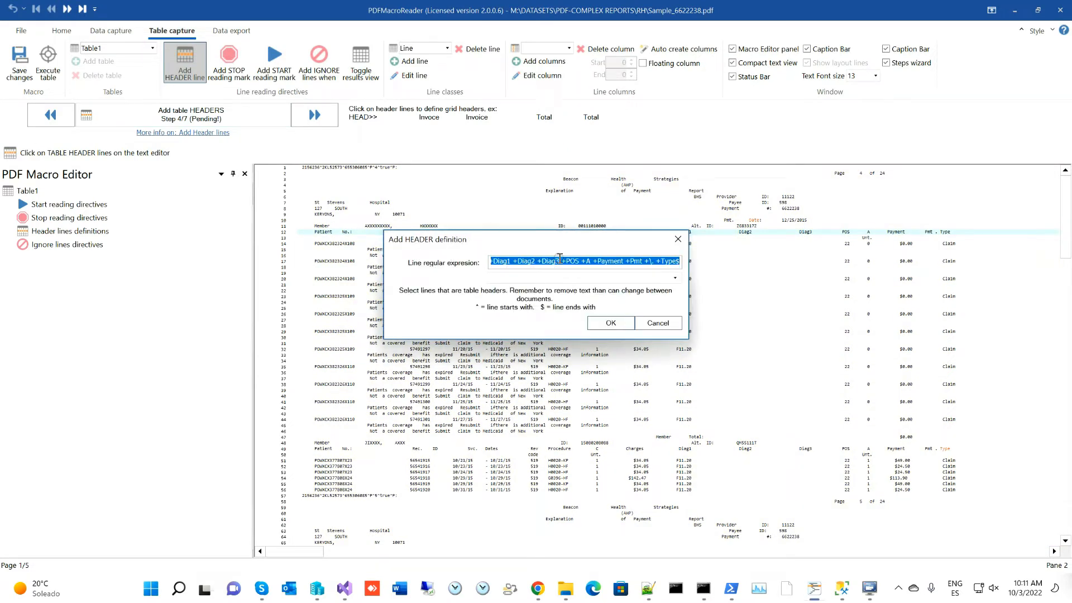
click(598, 323)
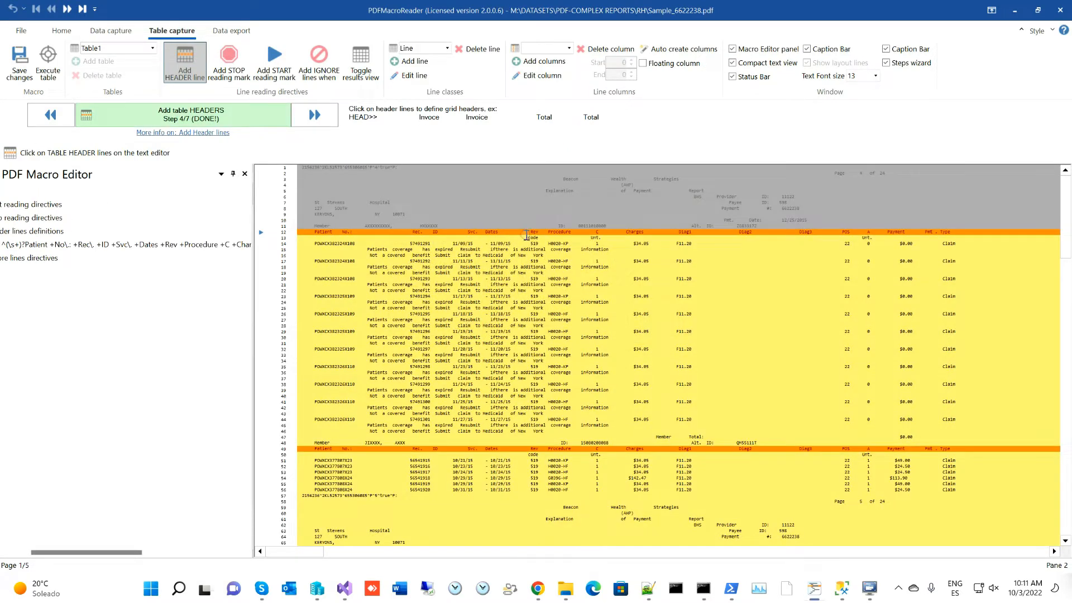
click(534, 238)
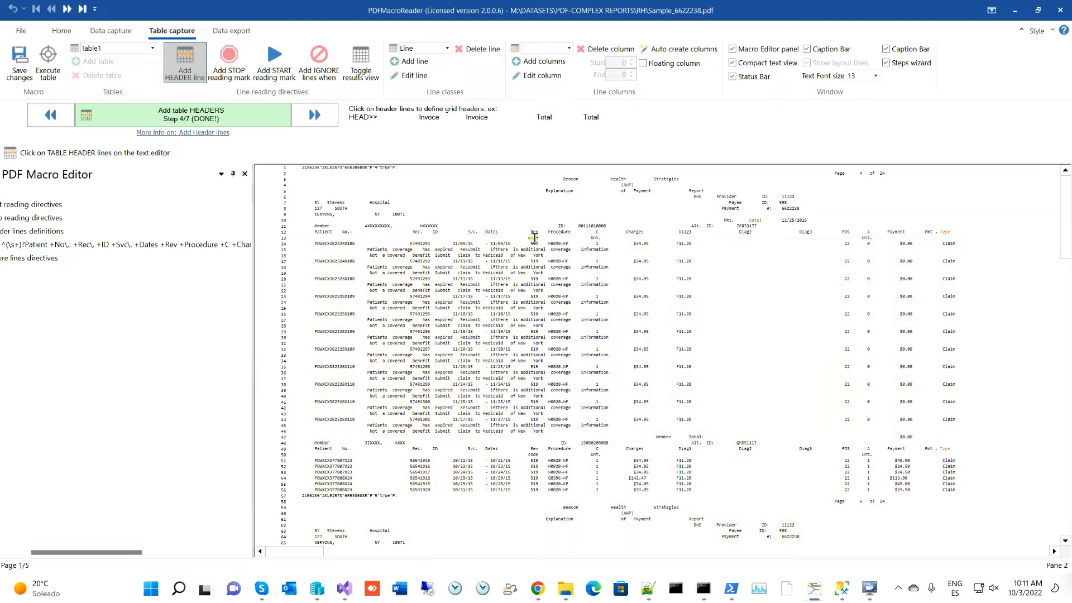
click(612, 323)
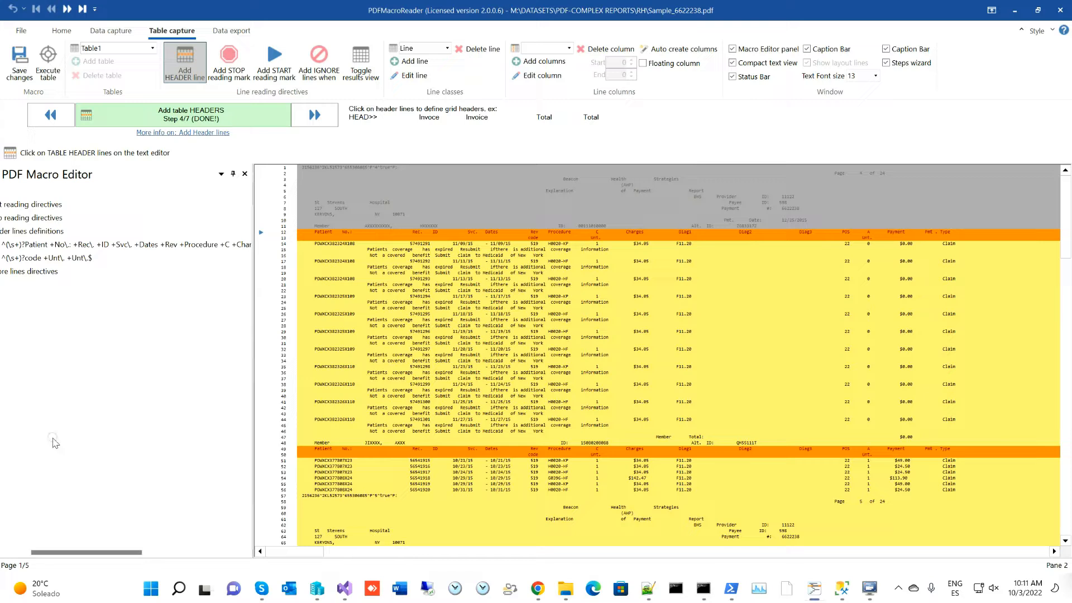
drag(61, 552, 41, 553)
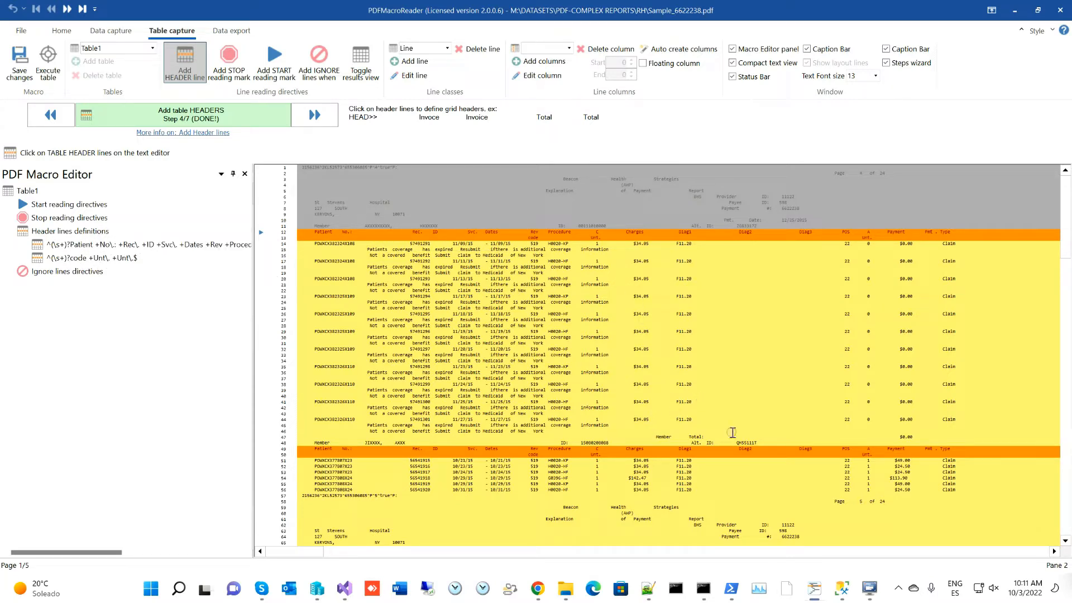
click(316, 114)
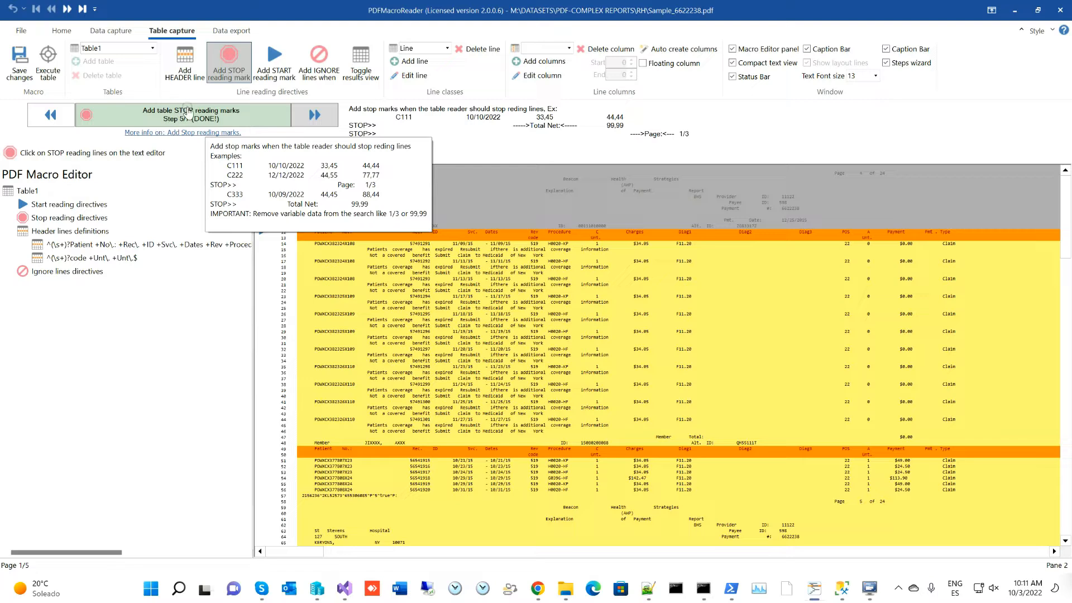
- Add a 'Member Total:' stop-reading rule with the amount removed from its pattern
click(659, 437)
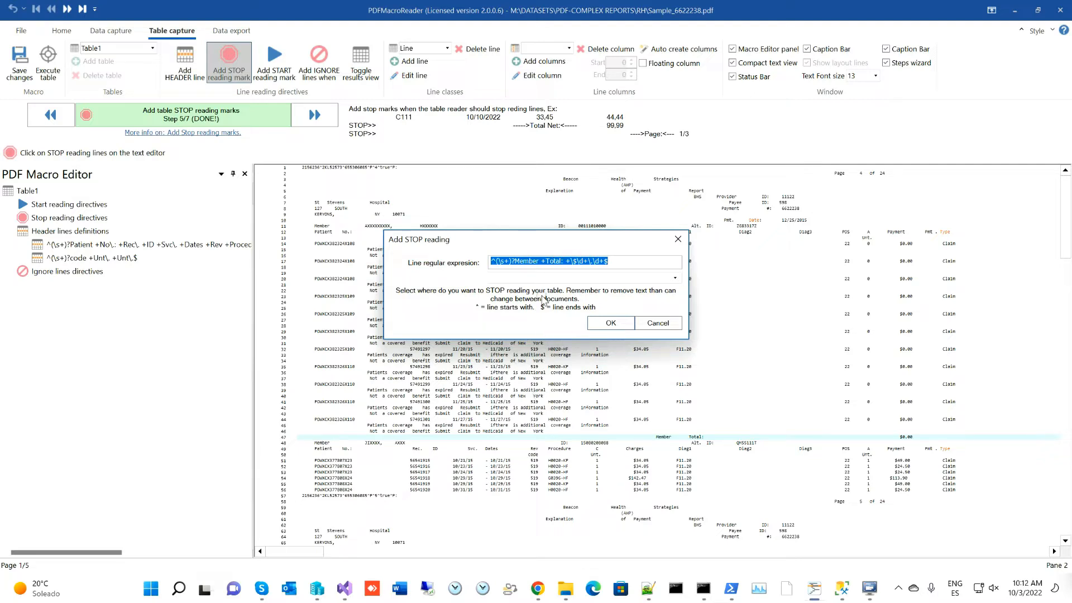
click(567, 261)
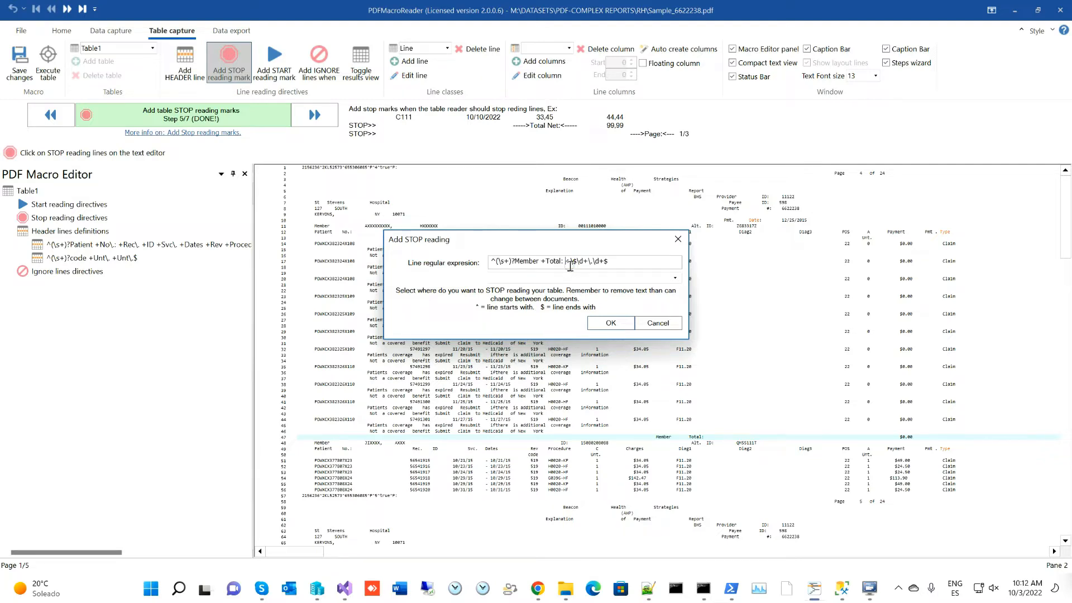
drag(566, 262, 612, 261)
key(BackSpace)
click(615, 323)
- Start a second stop-reading rule from the 'Page 6 of 24' line
scroll(561, 427, down, 1)
scroll(544, 386, down, 13)
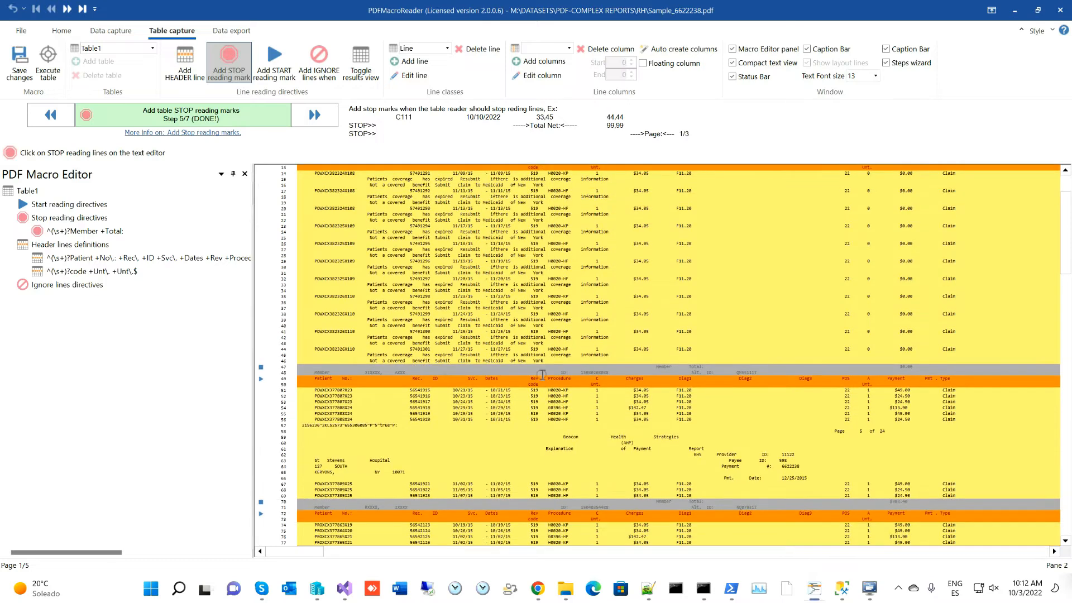
scroll(540, 370, down, 4)
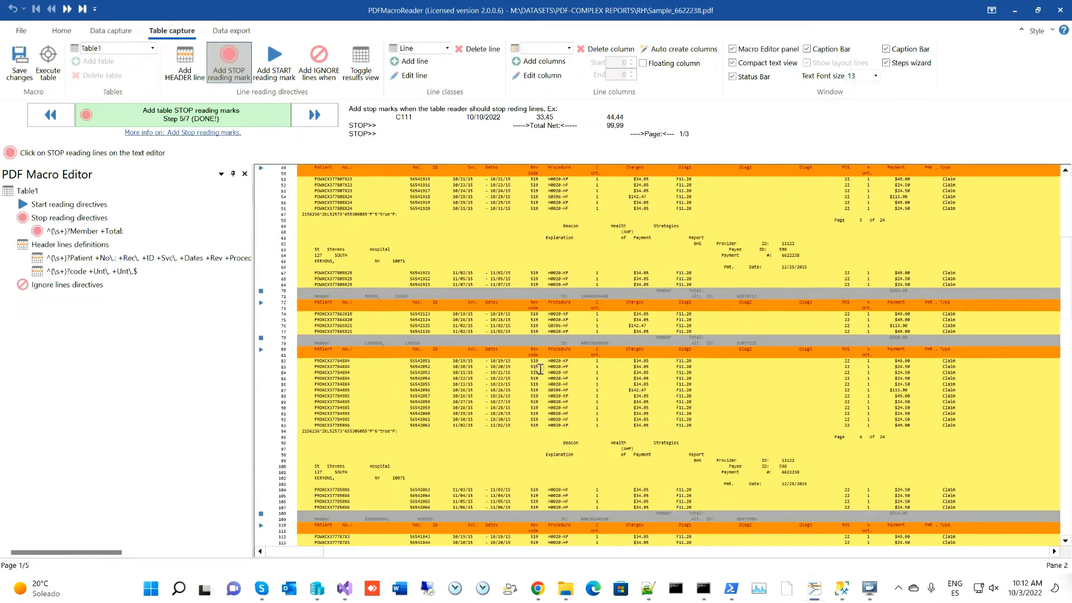
scroll(858, 403, down, 5)
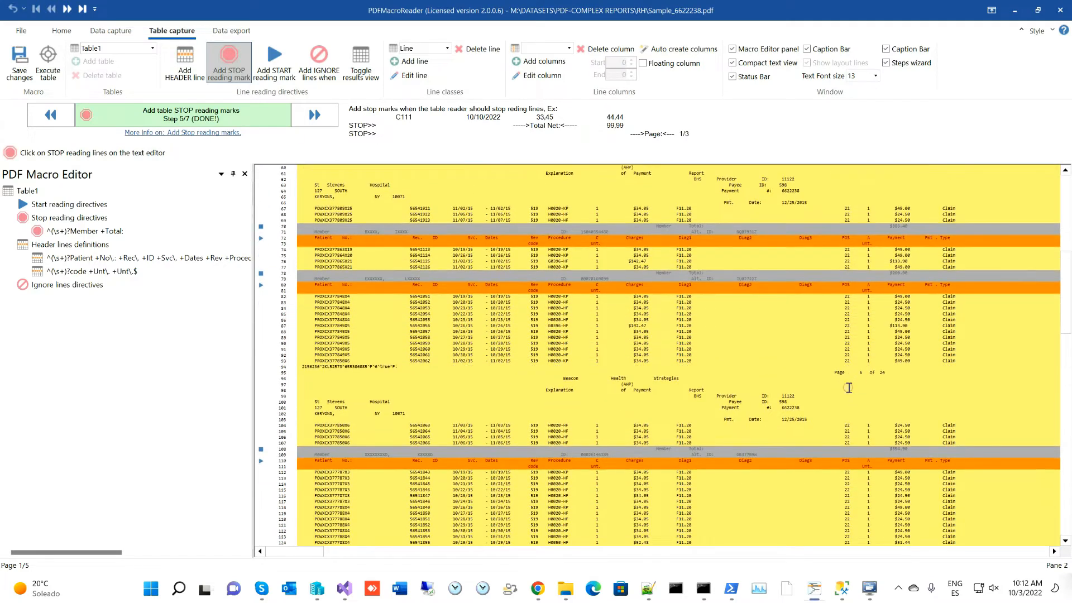
scroll(832, 383, down, 9)
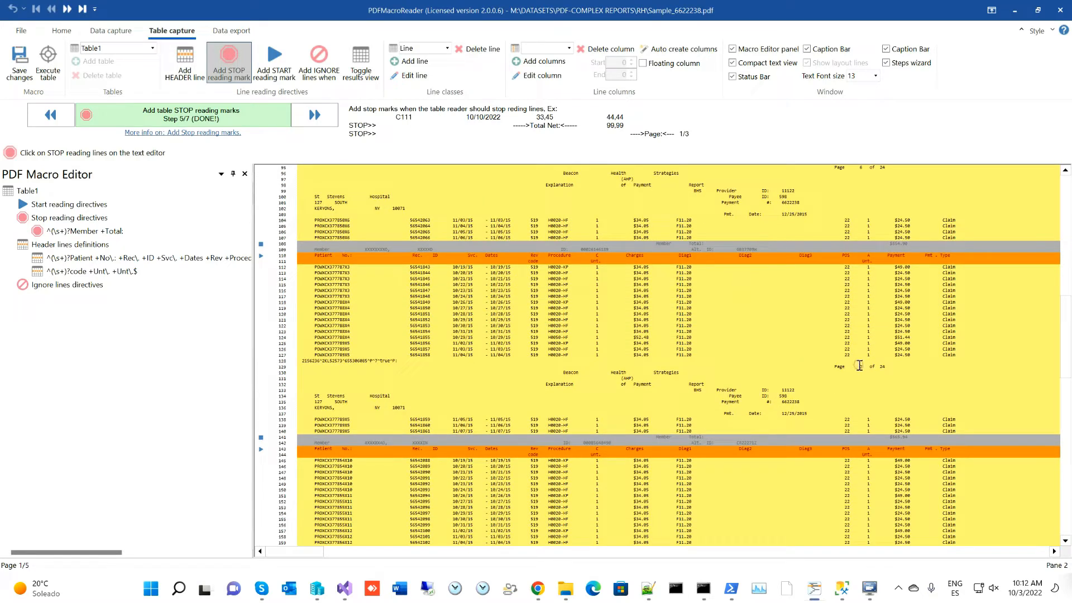
scroll(829, 340, up, 10)
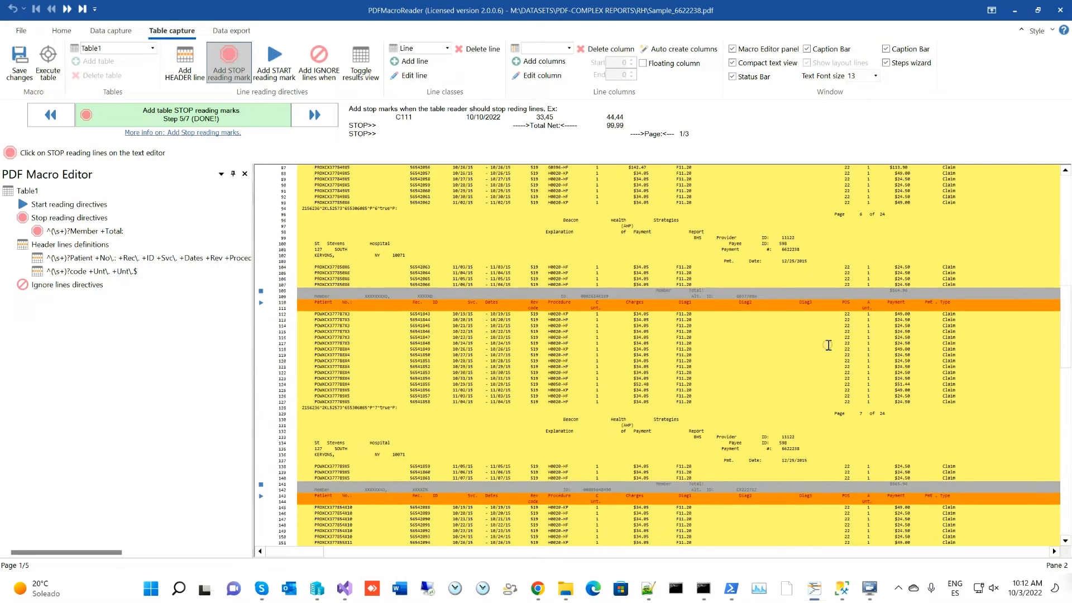
scroll(829, 340, up, 2)
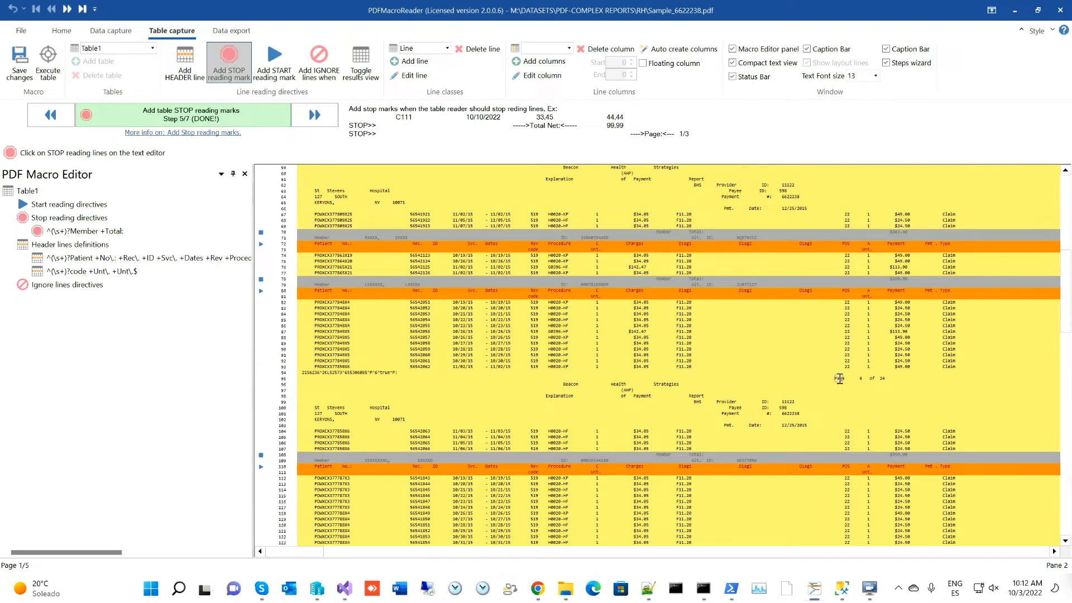
click(840, 379)
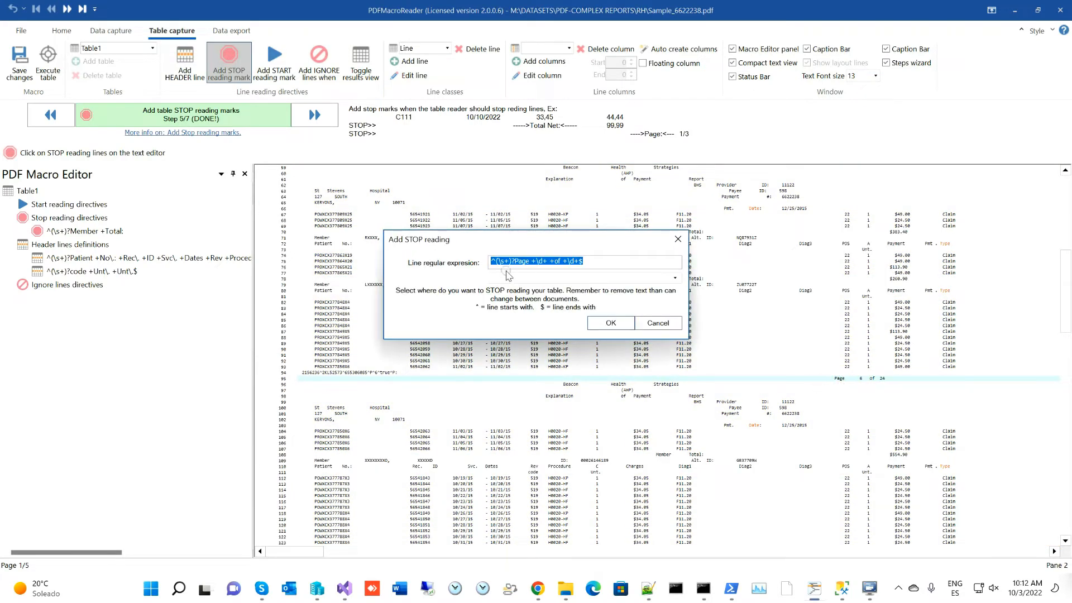
- Trim the stop pattern to ^(\s+)?Page so reading stops at any page line
drag(531, 261, 642, 257)
drag(523, 261, 650, 264)
key(BackSpace)
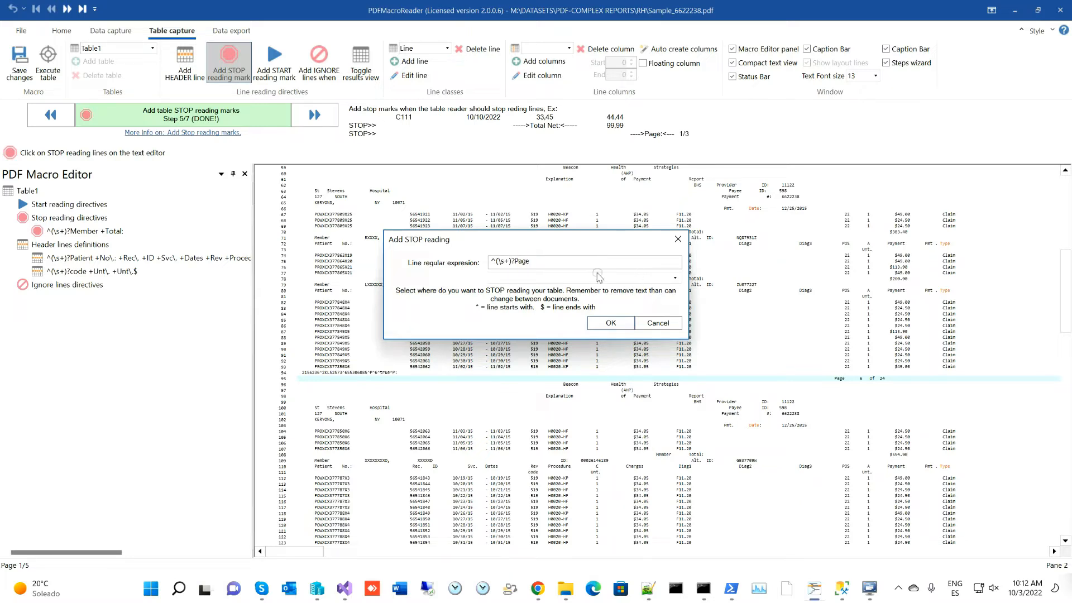
click(611, 323)
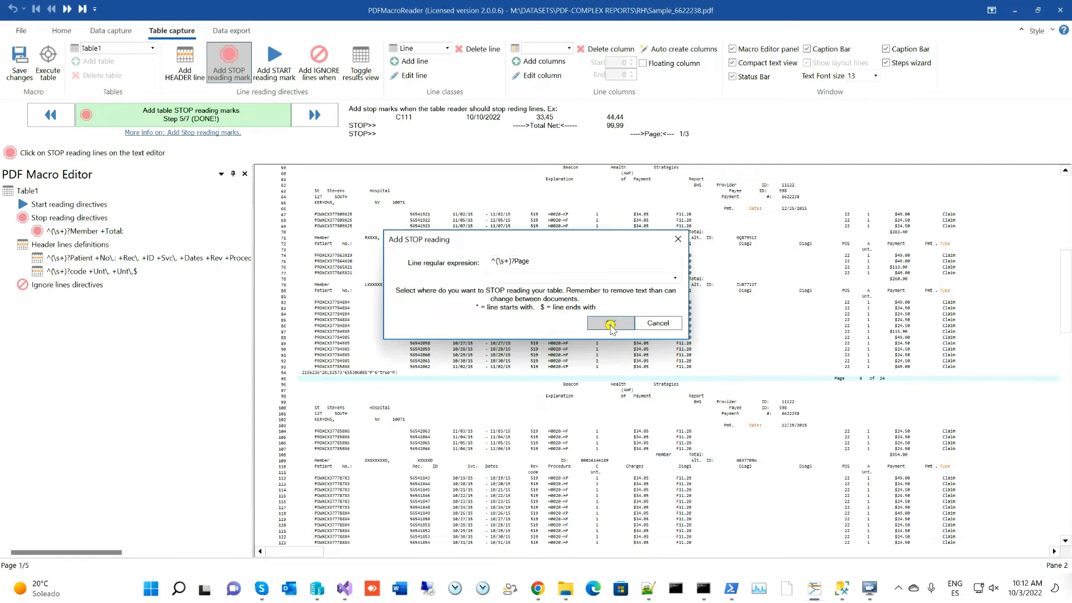
scroll(681, 342, down, 7)
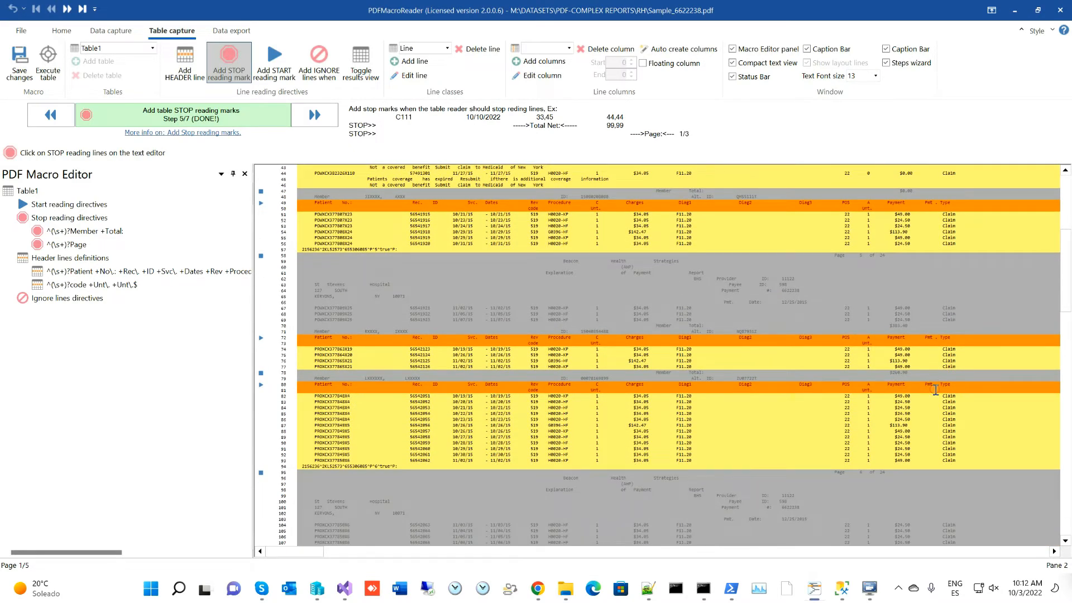
scroll(936, 390, down, 9)
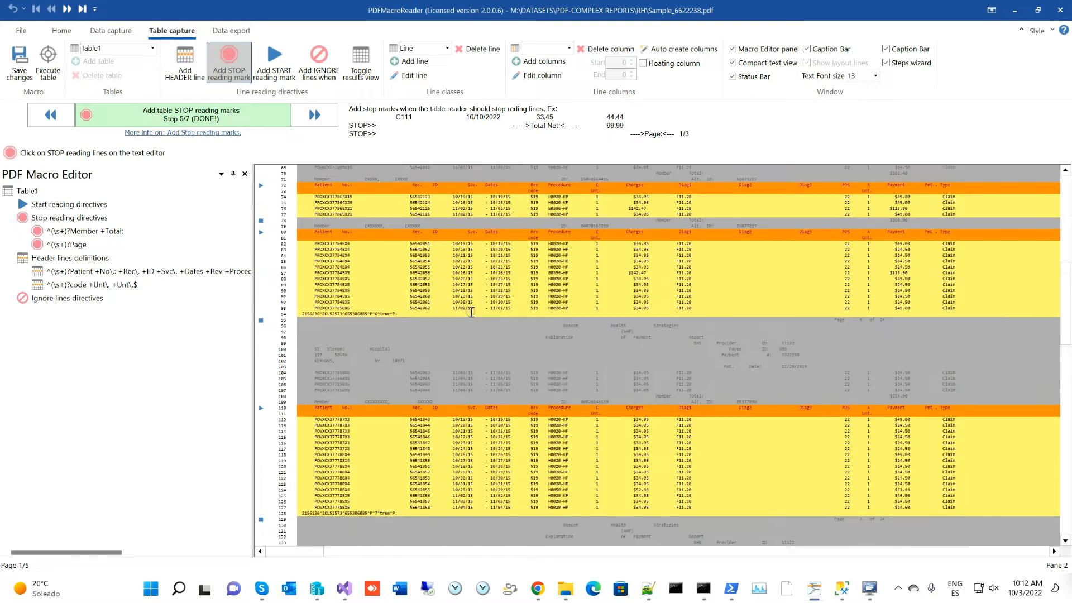
scroll(471, 311, up, 12)
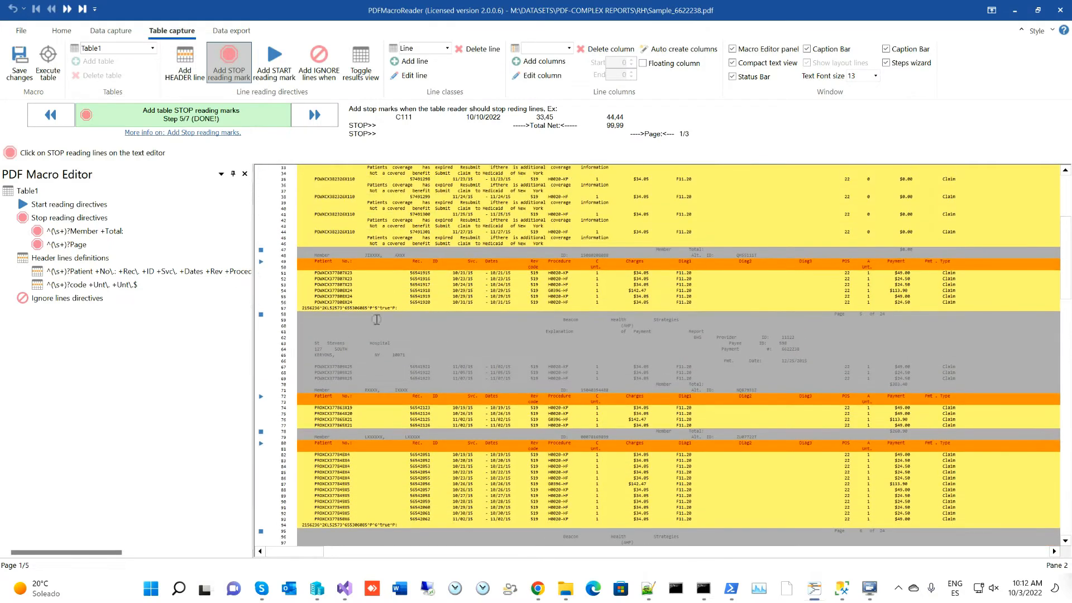
scroll(423, 307, up, 8)
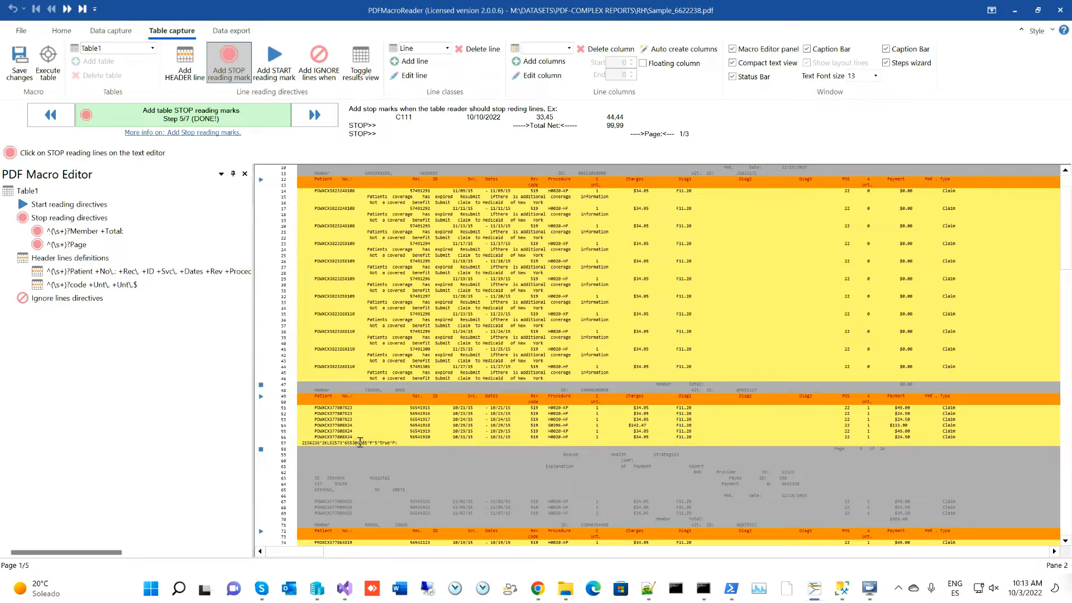
- Add a Table1 ignore rule for the long encoded marker text on line 57
click(323, 66)
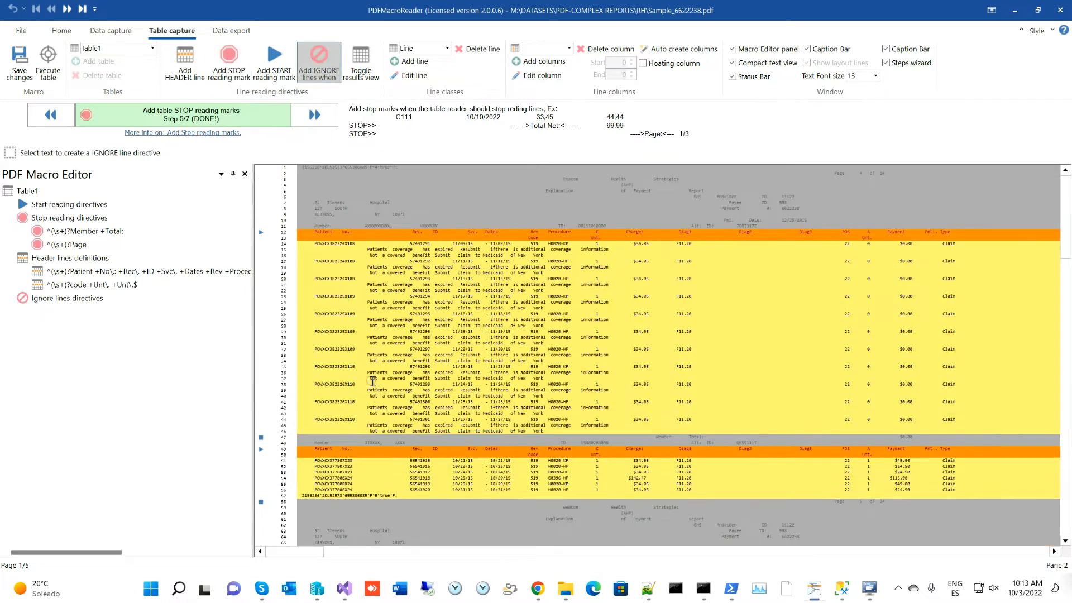
scroll(344, 472, down, 2)
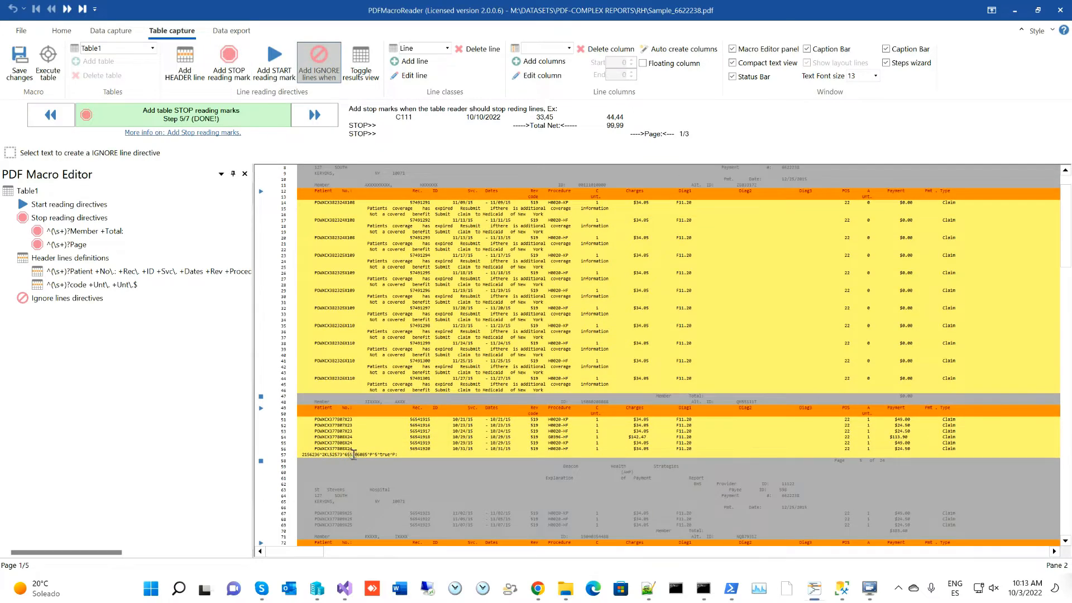
click(354, 455)
drag(300, 456, 420, 456)
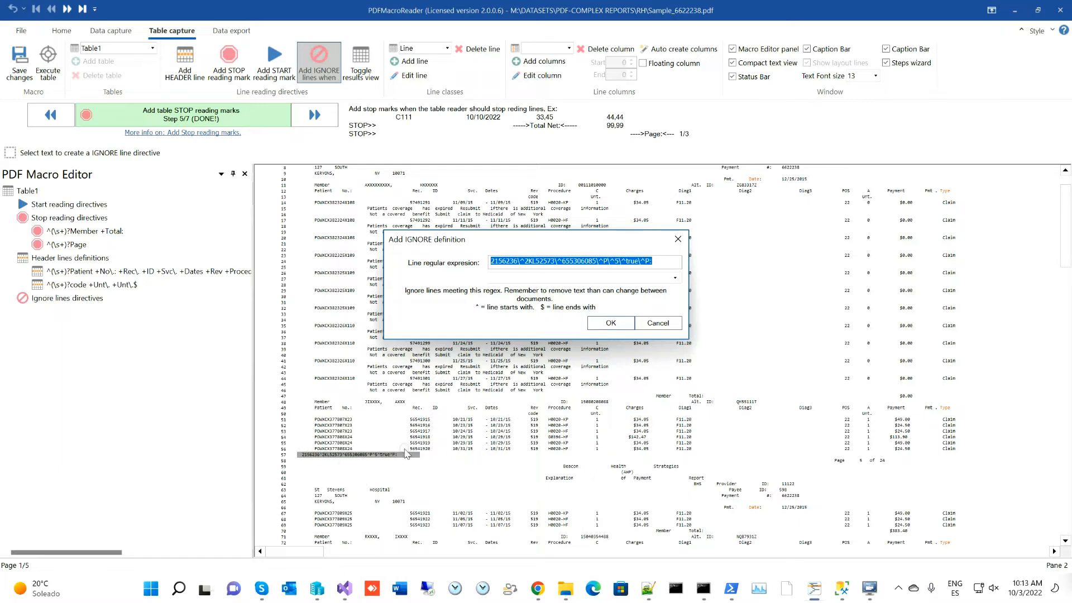
click(609, 324)
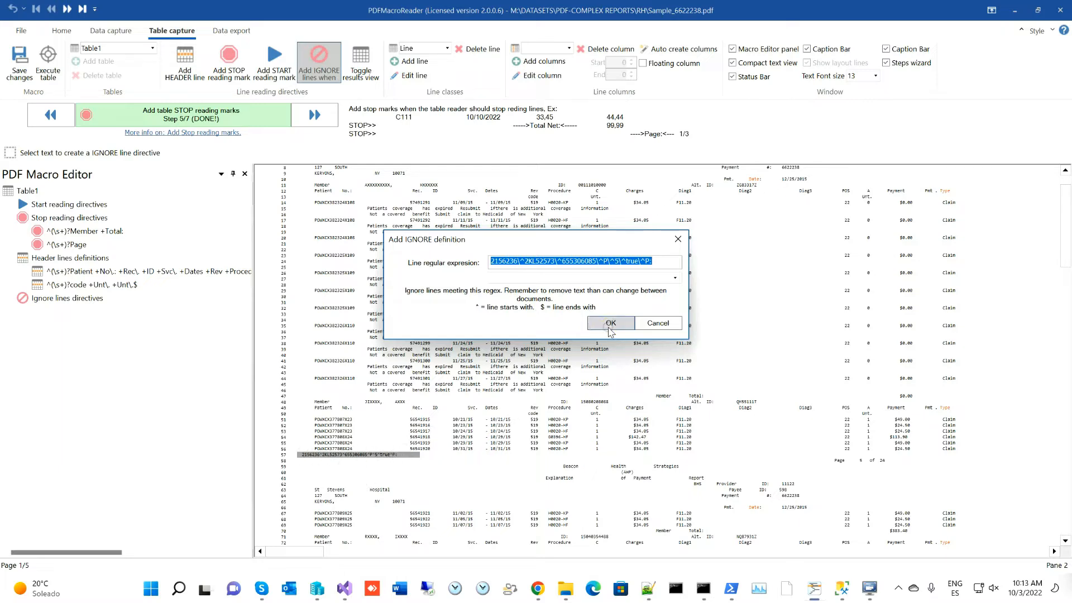
scroll(470, 416, down, 10)
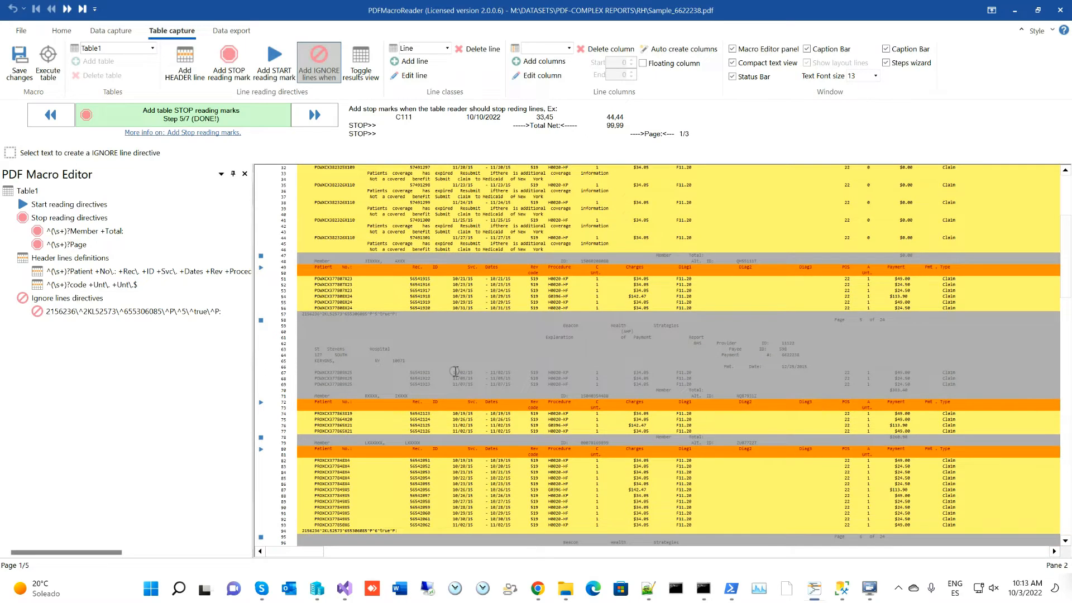
scroll(455, 371, down, 2)
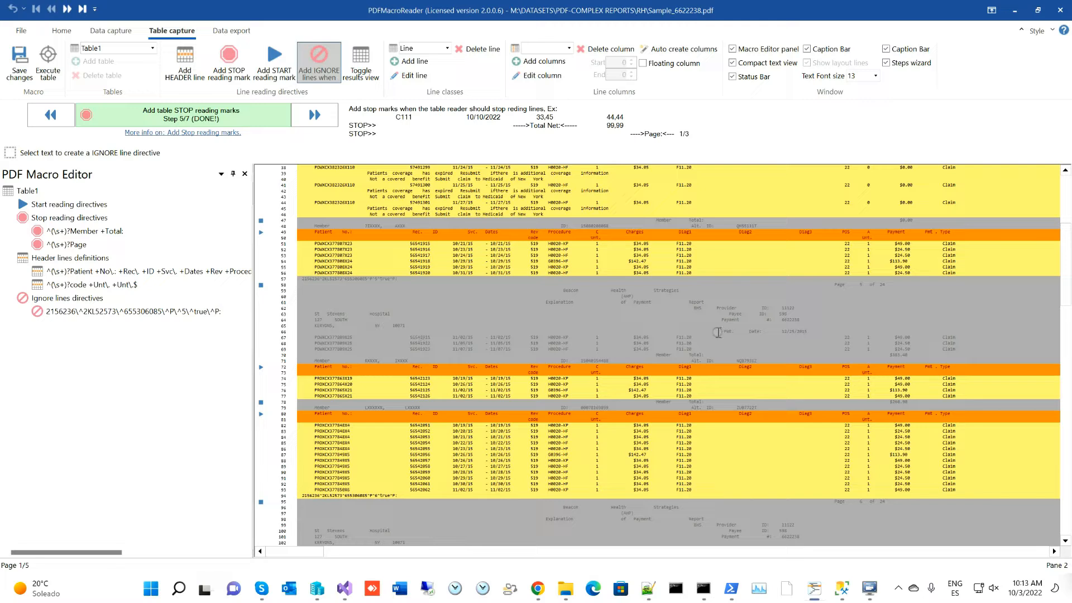
scroll(706, 333, down, 2)
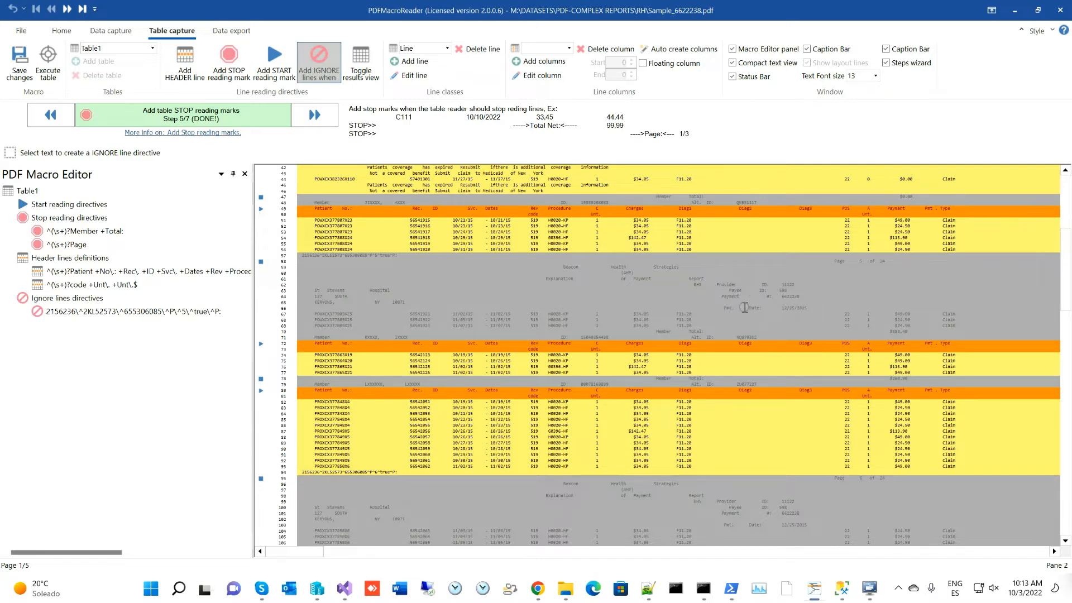
scroll(735, 307, down, 5)
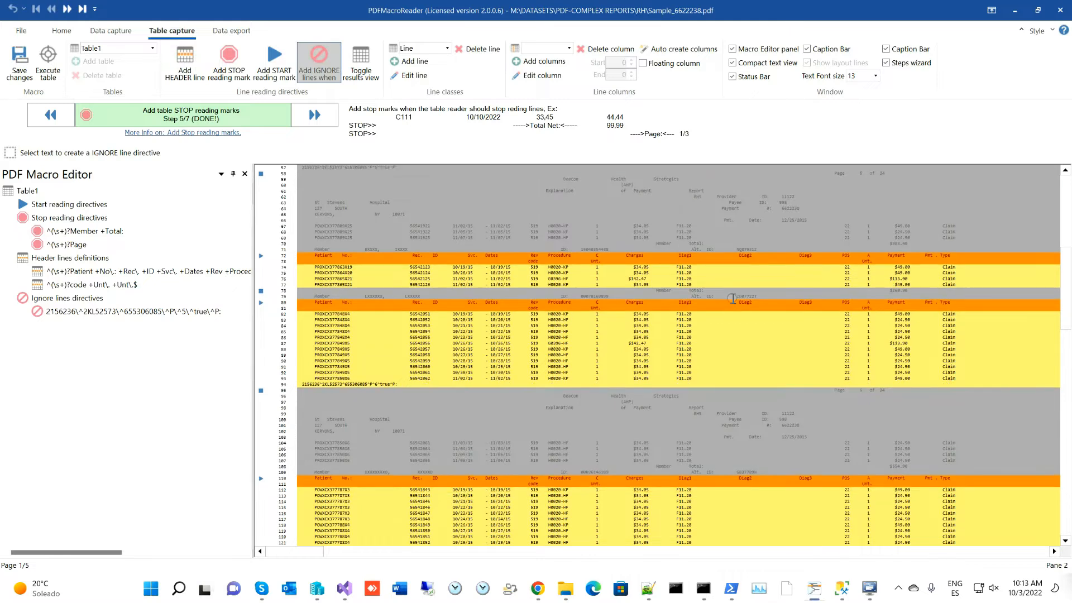
scroll(734, 299, down, 8)
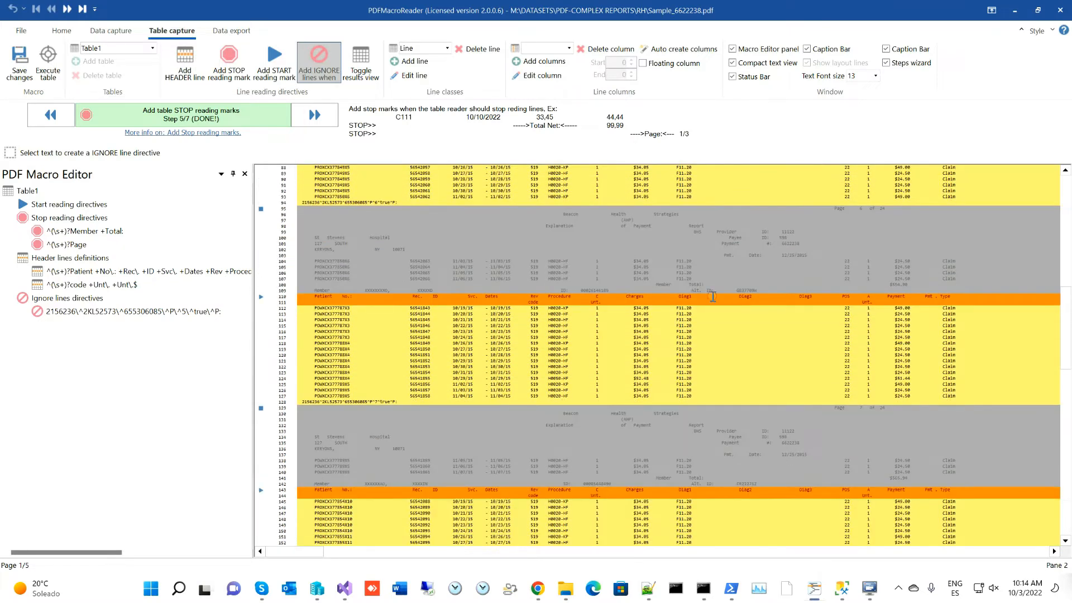
scroll(710, 298, down, 2)
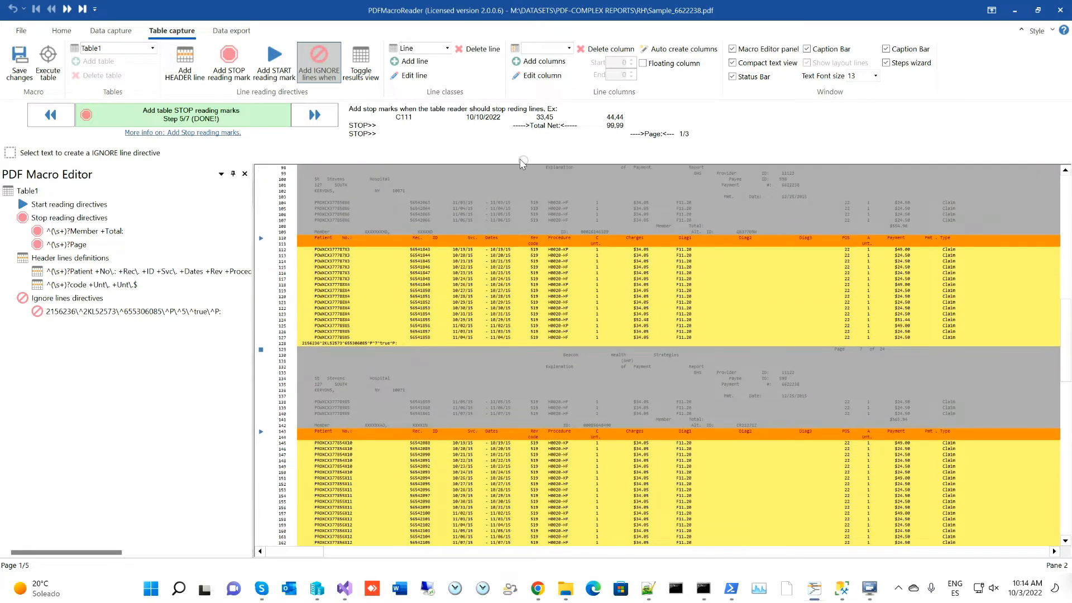
- Switch to the rendered PDF and page through to the report's page 5 of 24
click(95, 30)
scroll(469, 424, down, 10)
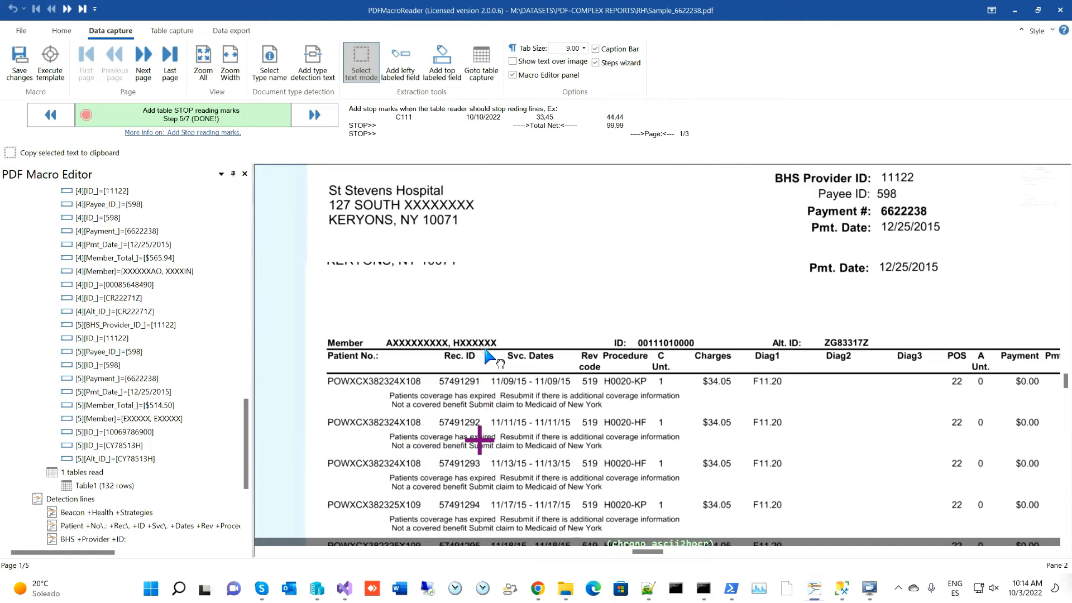
drag(476, 403, 421, 231)
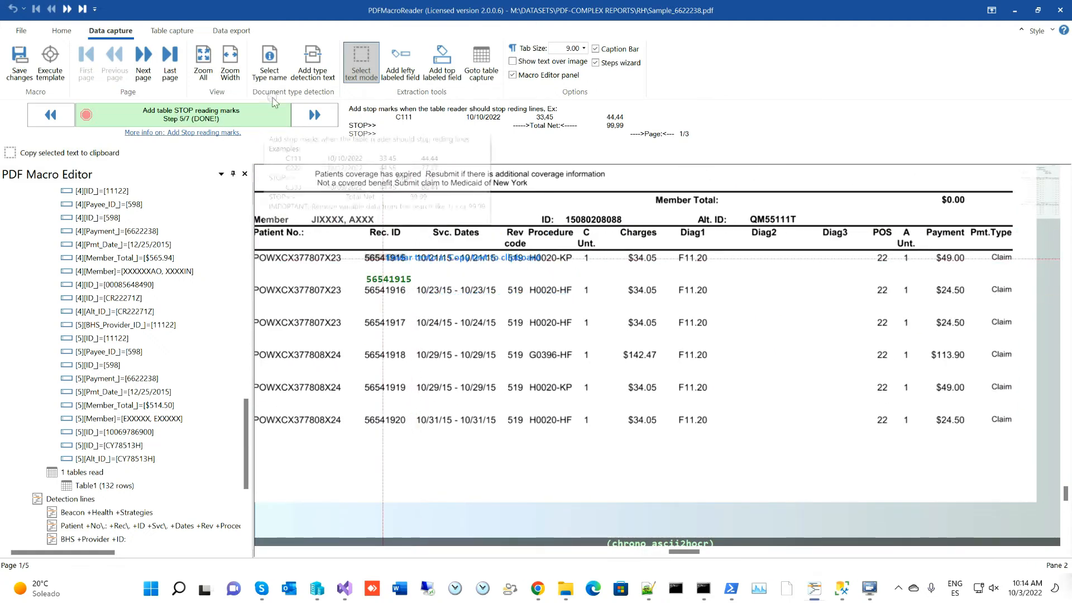
click(147, 69)
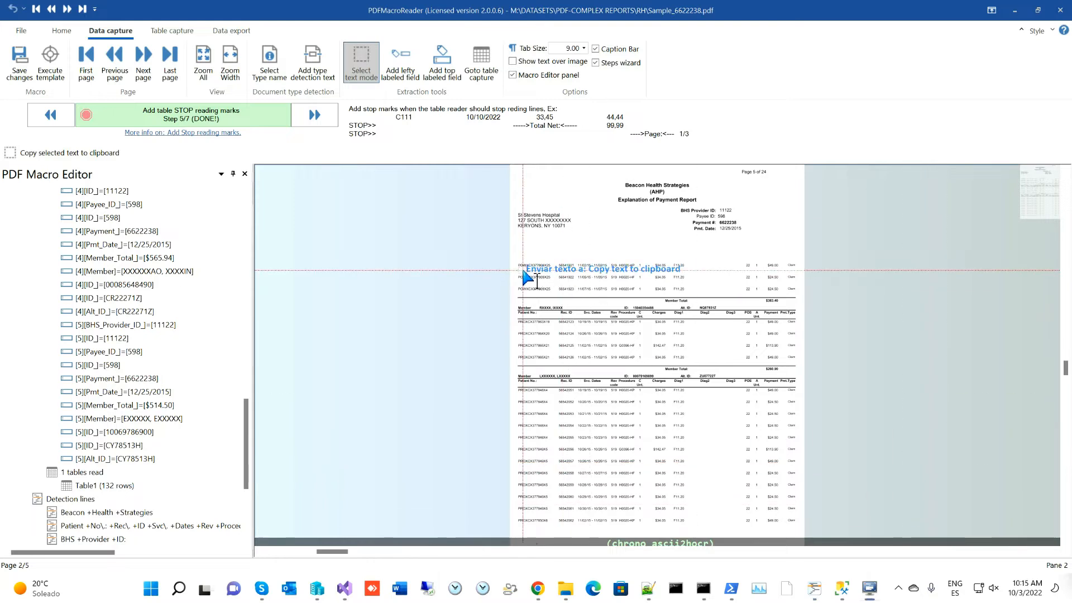
click(107, 71)
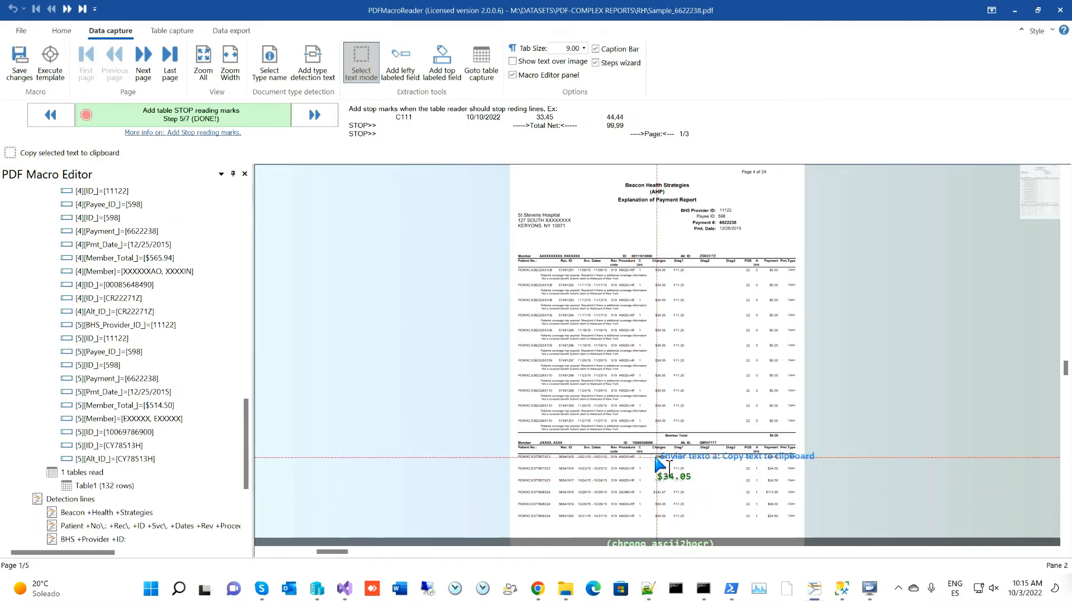
click(148, 71)
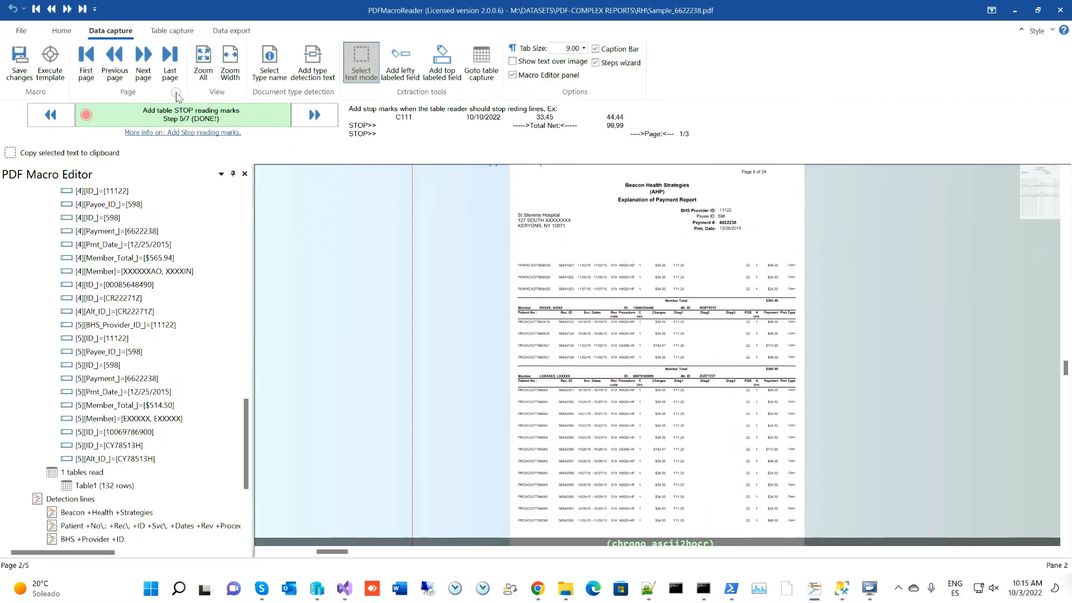
- Add a table start-reading rule on the 'Pmt. Date:' text of line 66
click(172, 31)
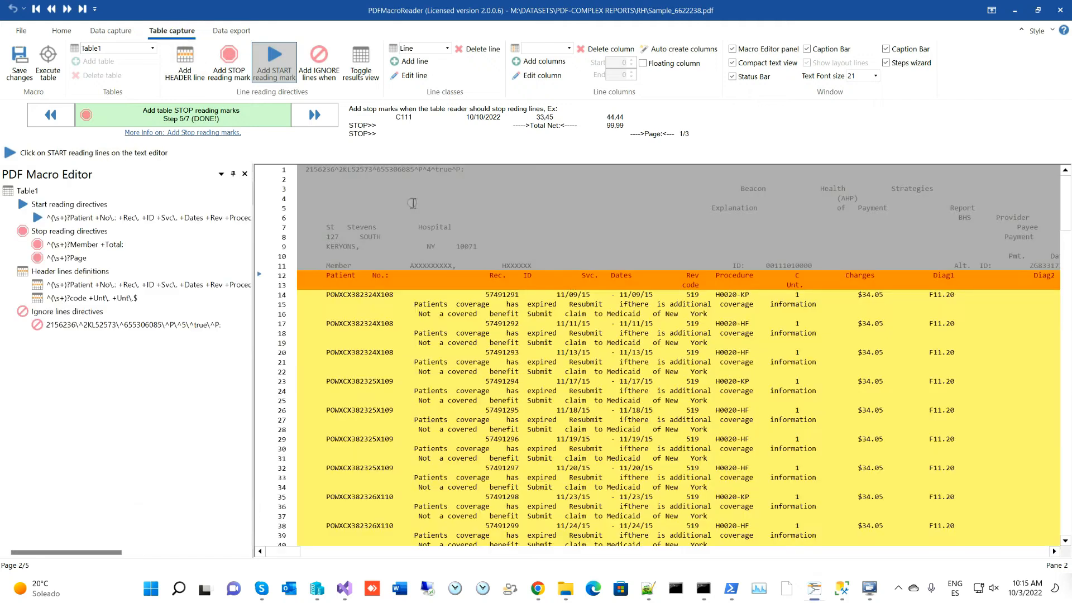
scroll(839, 401, down, 5)
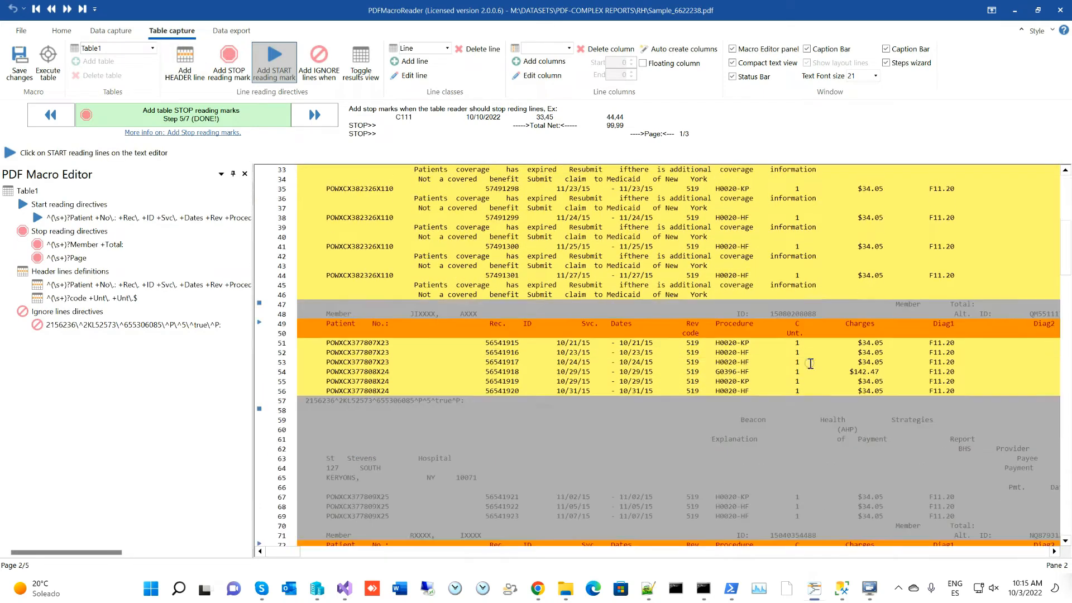
scroll(802, 353, down, 7)
scroll(821, 377, down, 2)
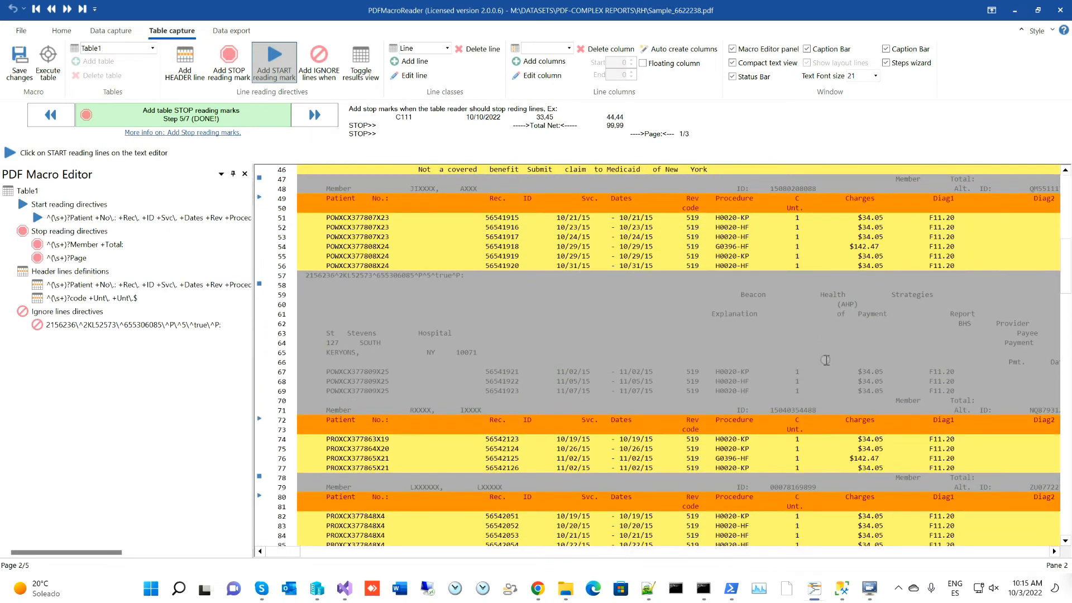
drag(295, 553, 309, 554)
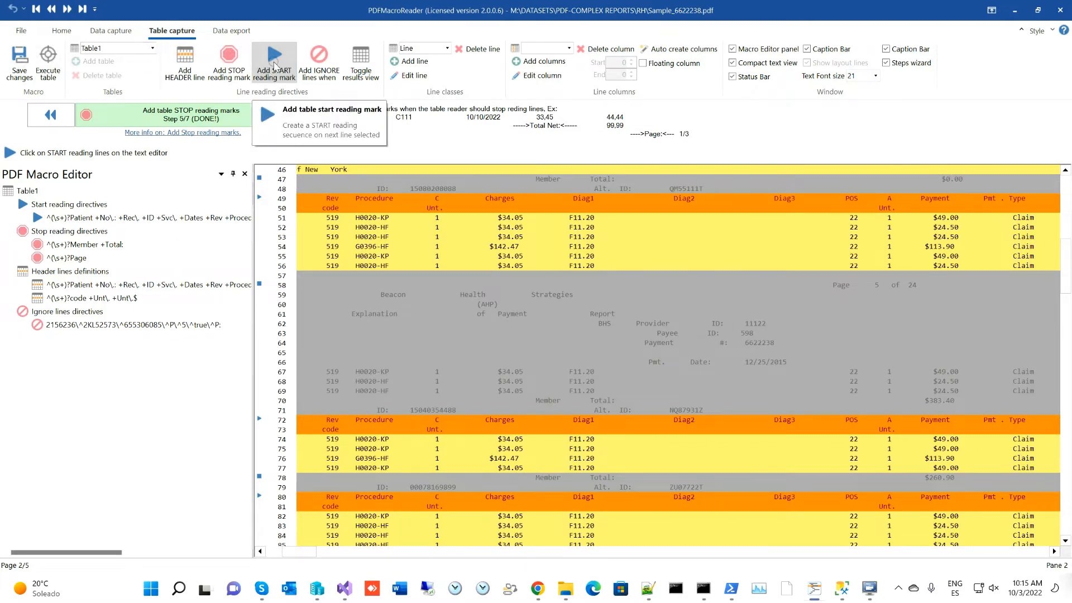
click(276, 65)
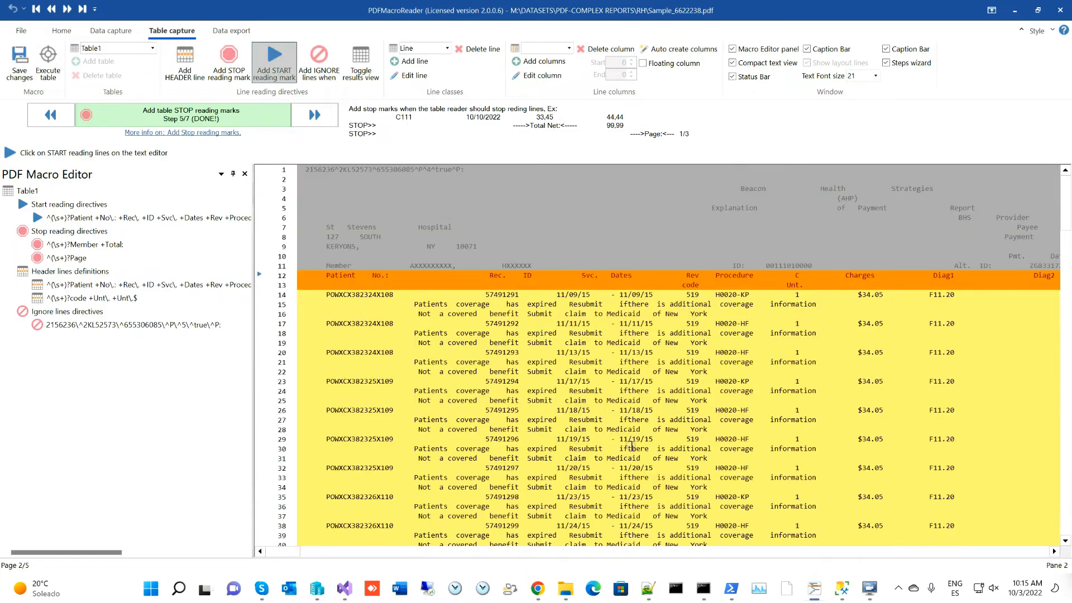
scroll(648, 442, down, 6)
scroll(661, 436, down, 8)
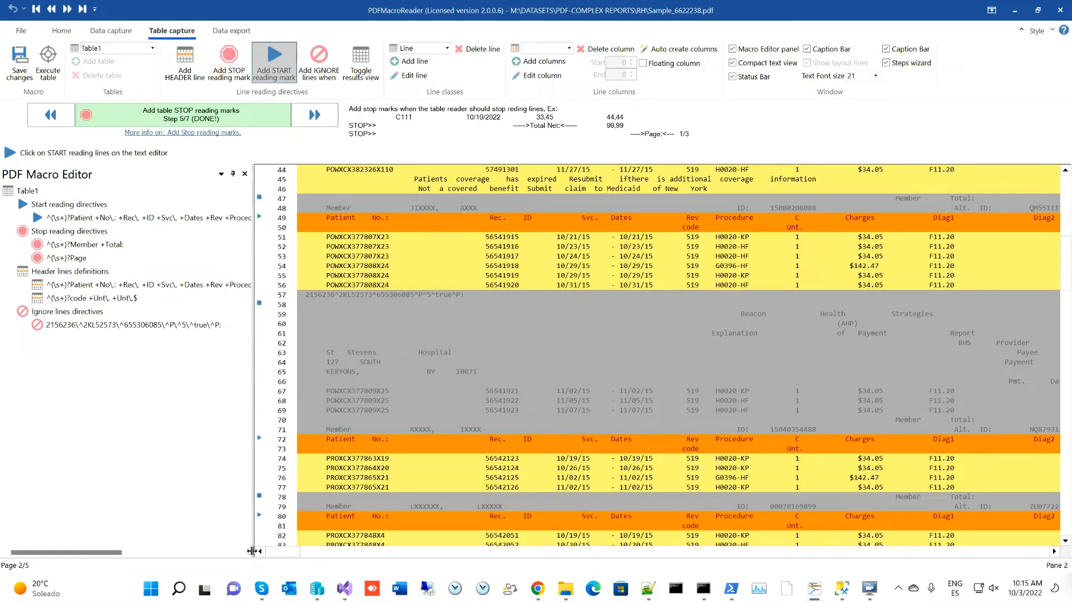
drag(274, 552, 300, 558)
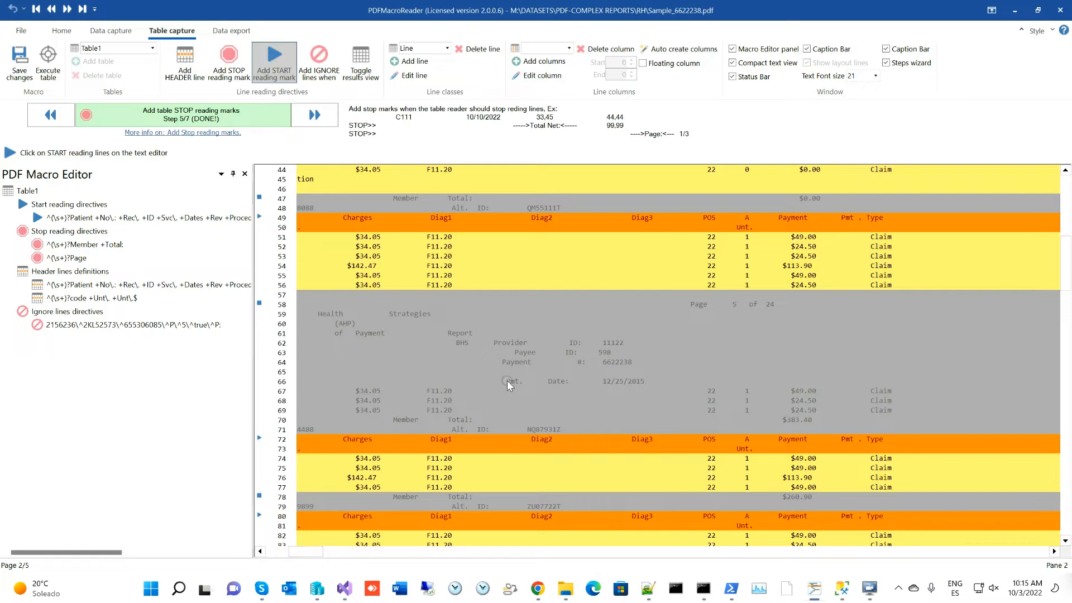
drag(498, 380, 582, 382)
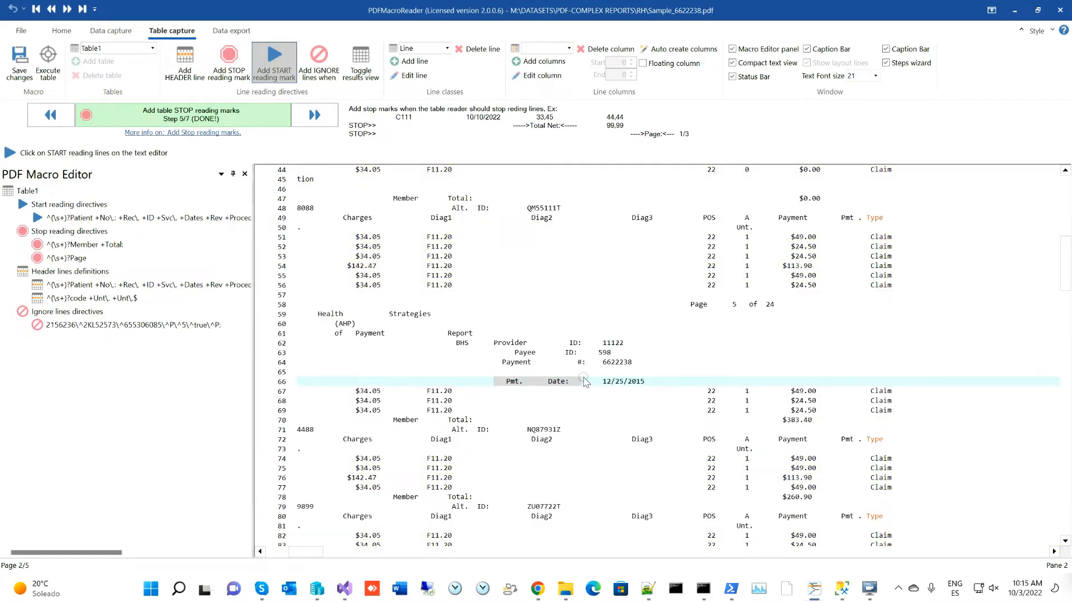
click(599, 323)
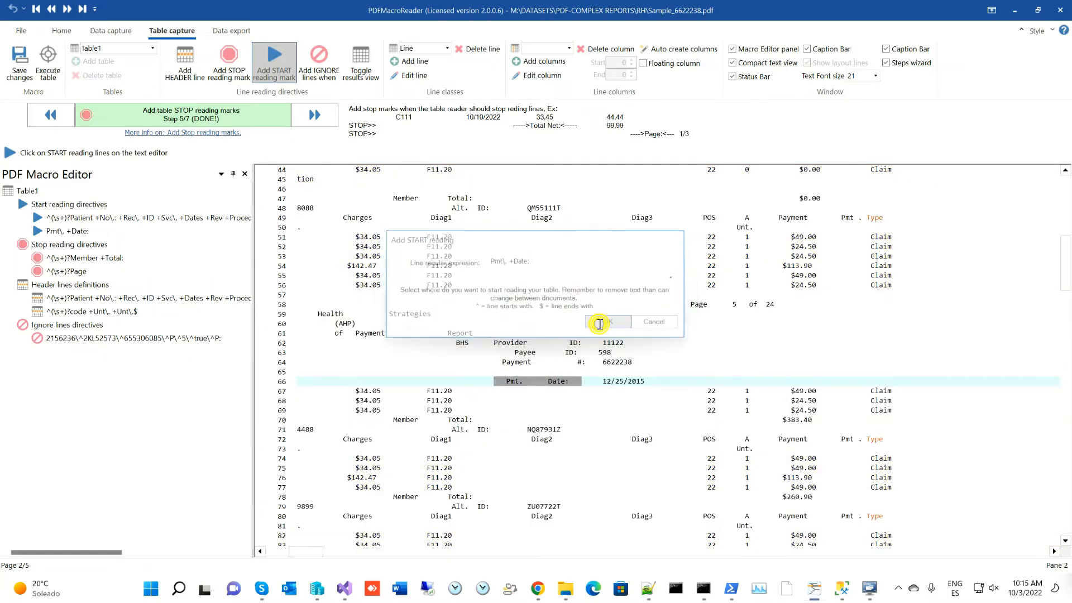
- Discard the unwanted start-reading rule proposed from the Member line 11 and begin an ignore-lines rule
scroll(595, 343, down, 12)
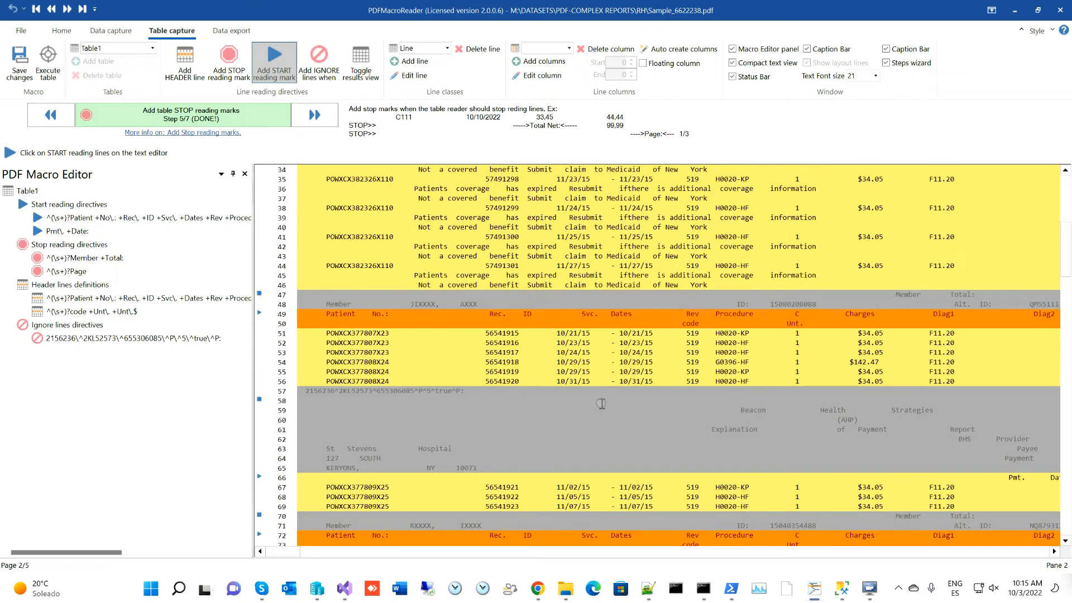
scroll(601, 403, down, 3)
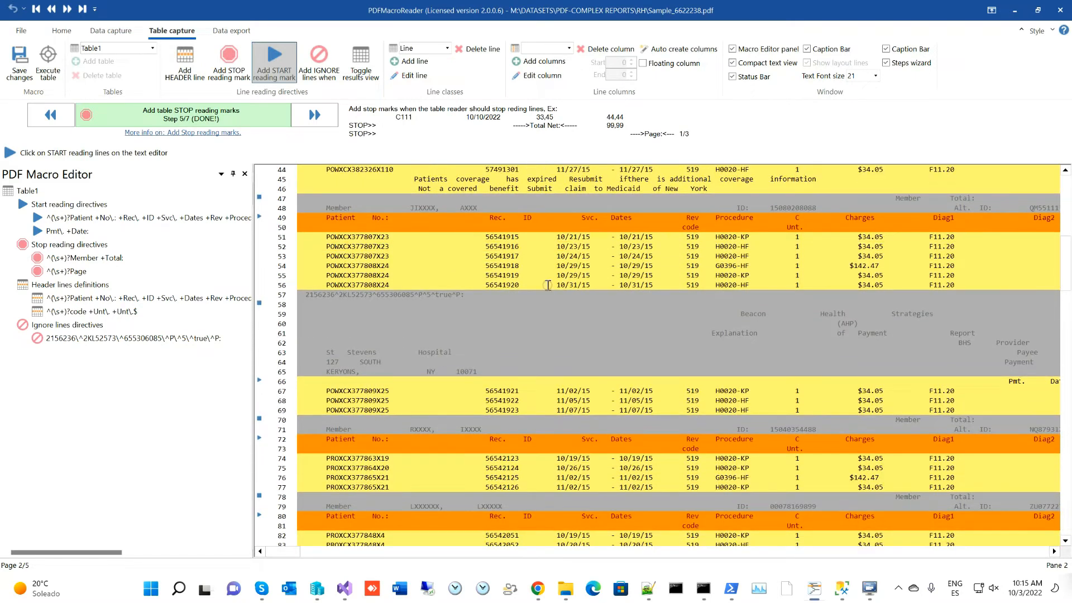
scroll(663, 343, up, 12)
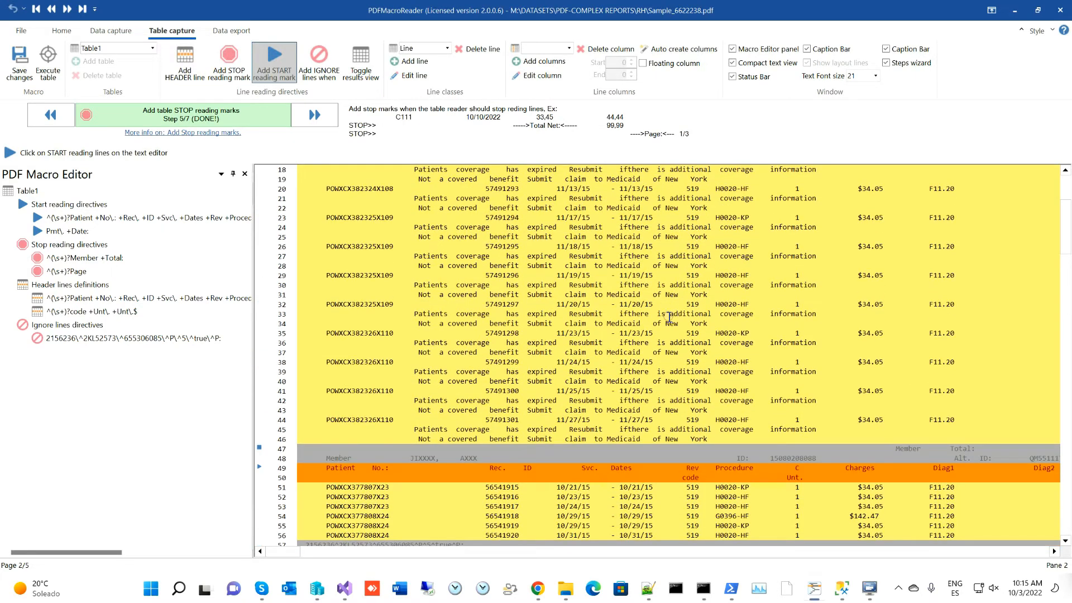
scroll(670, 316, up, 2)
scroll(671, 319, up, 1)
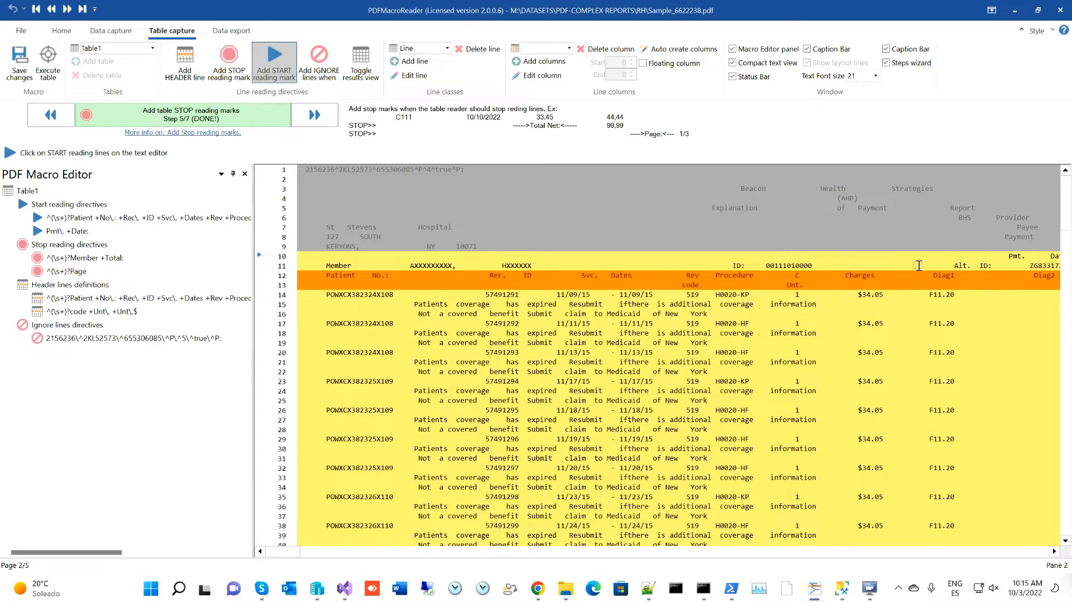
click(313, 264)
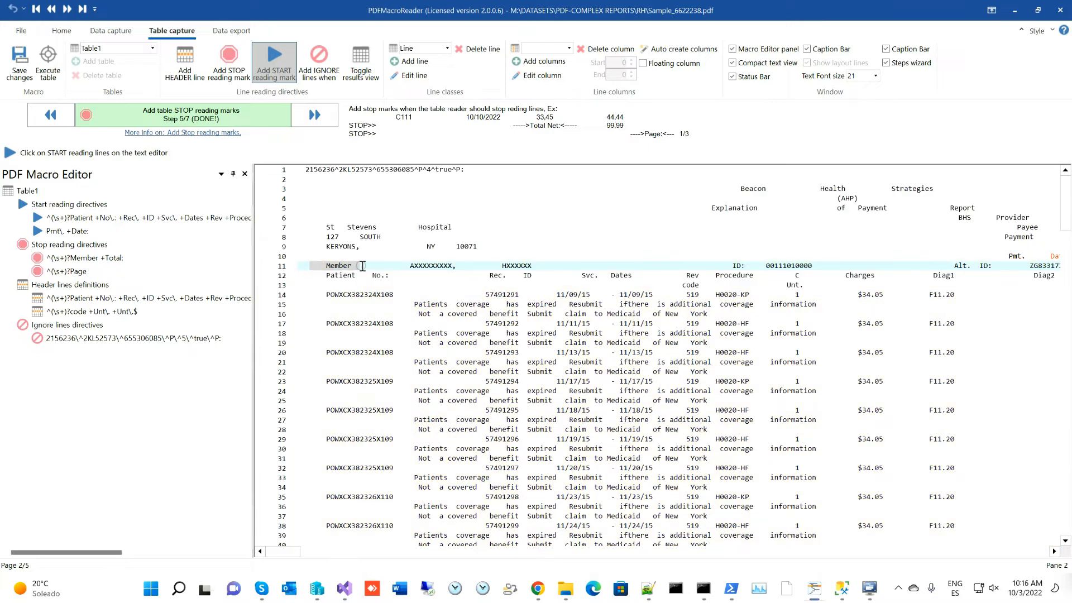
click(313, 265)
click(650, 320)
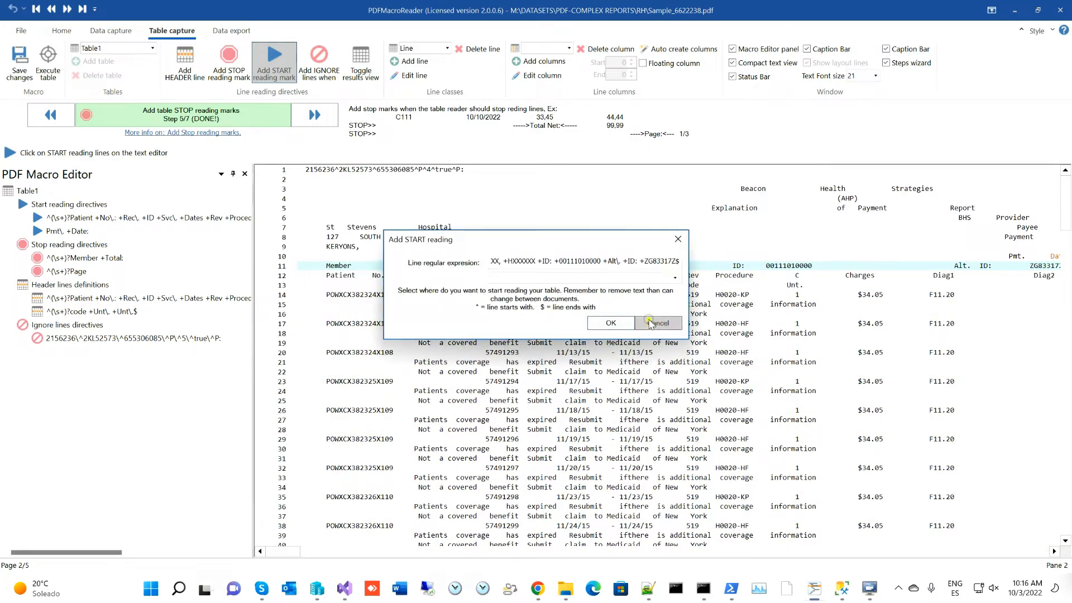
click(317, 72)
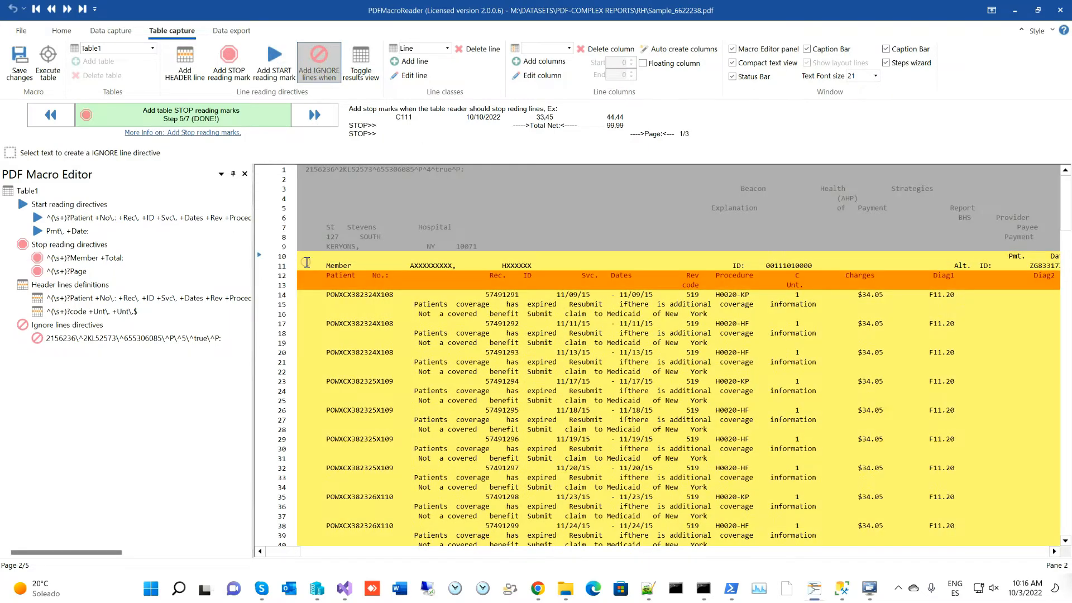
- Add an ignore rule from the Member line 11 so lines matching ^Member are skipped
click(307, 262)
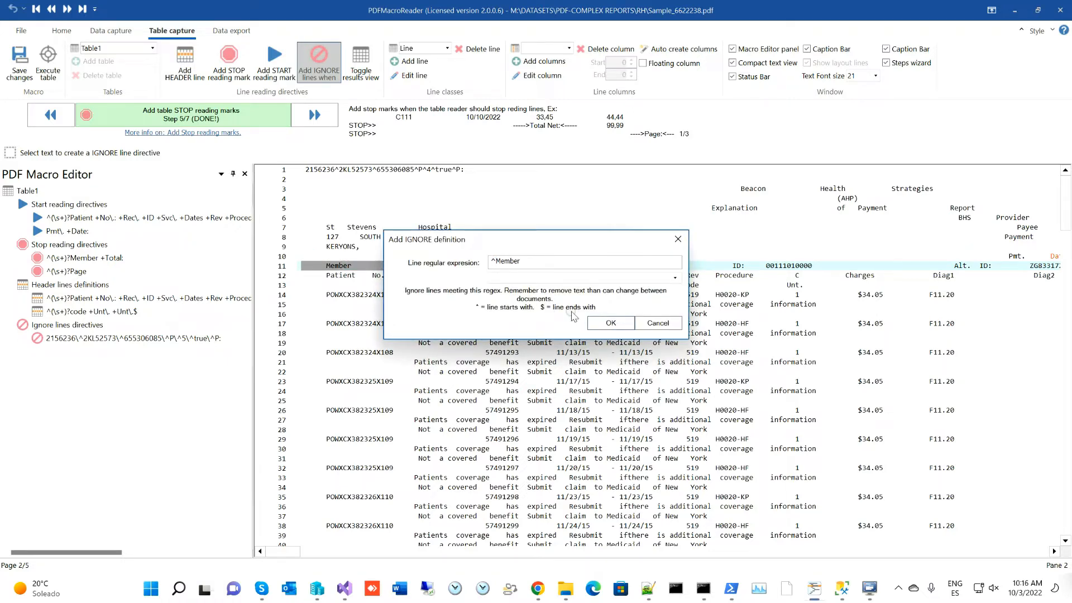
click(608, 324)
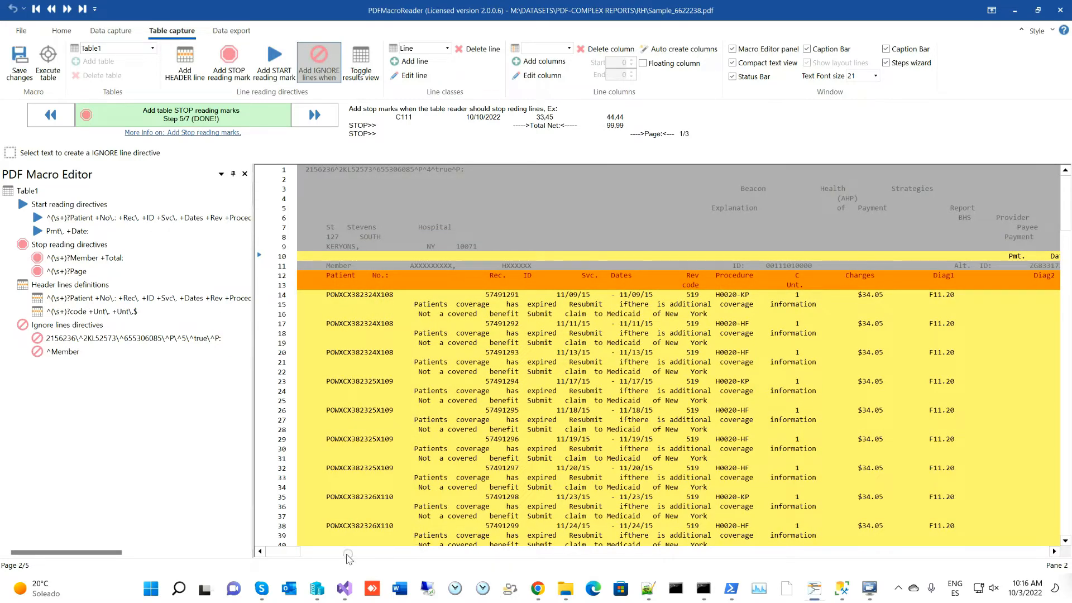
drag(285, 552, 300, 551)
drag(638, 256, 650, 260)
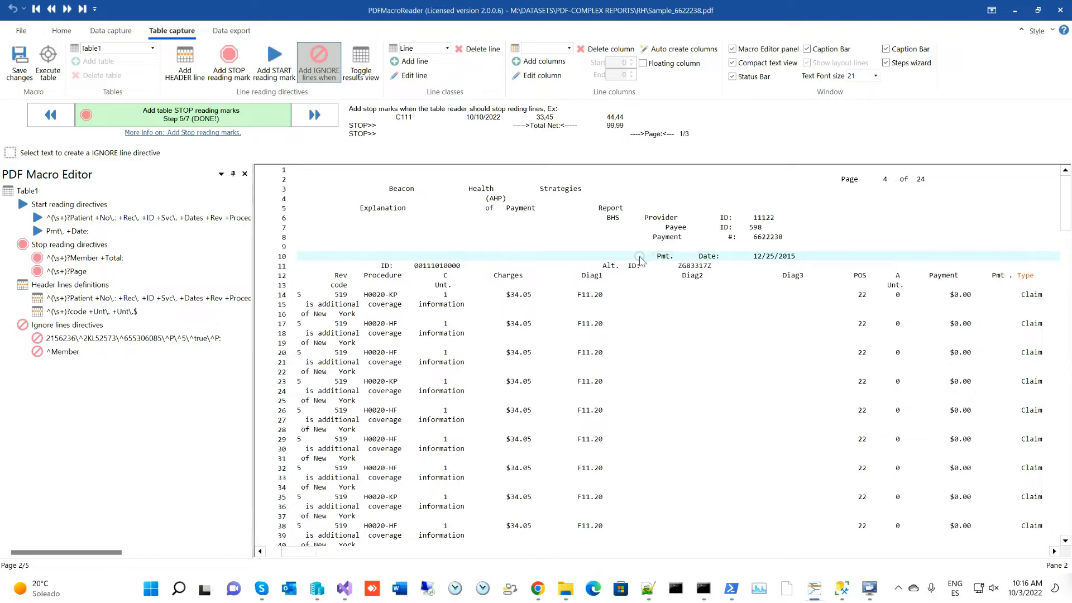
click(556, 326)
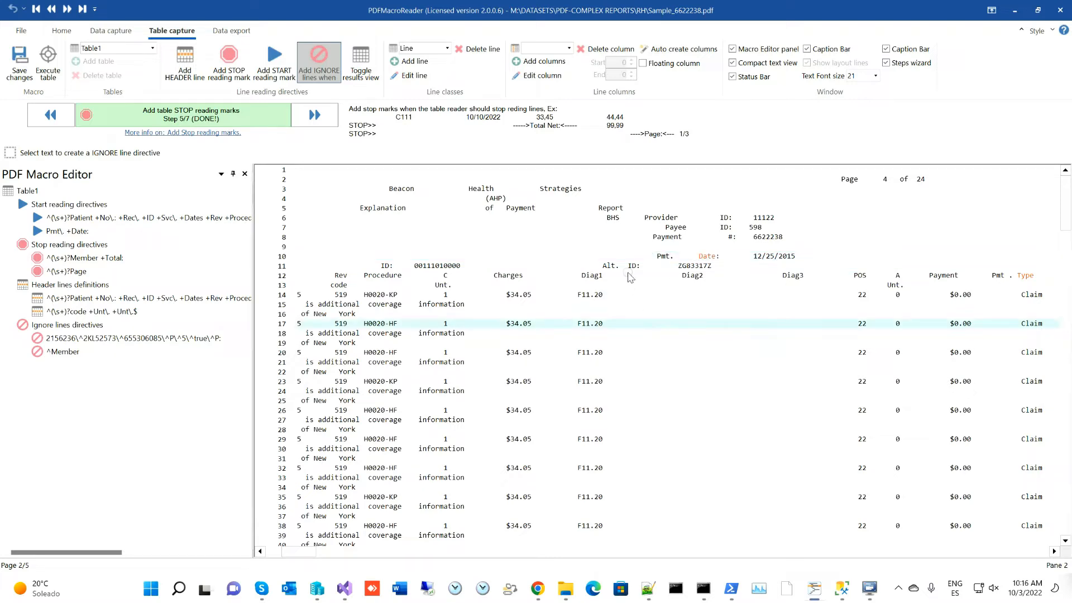
scroll(624, 283, down, 2)
scroll(627, 282, up, 2)
- Execute the table to review the results grid, then advance the wizard to step 6/7, Configure table COLUMN
click(48, 62)
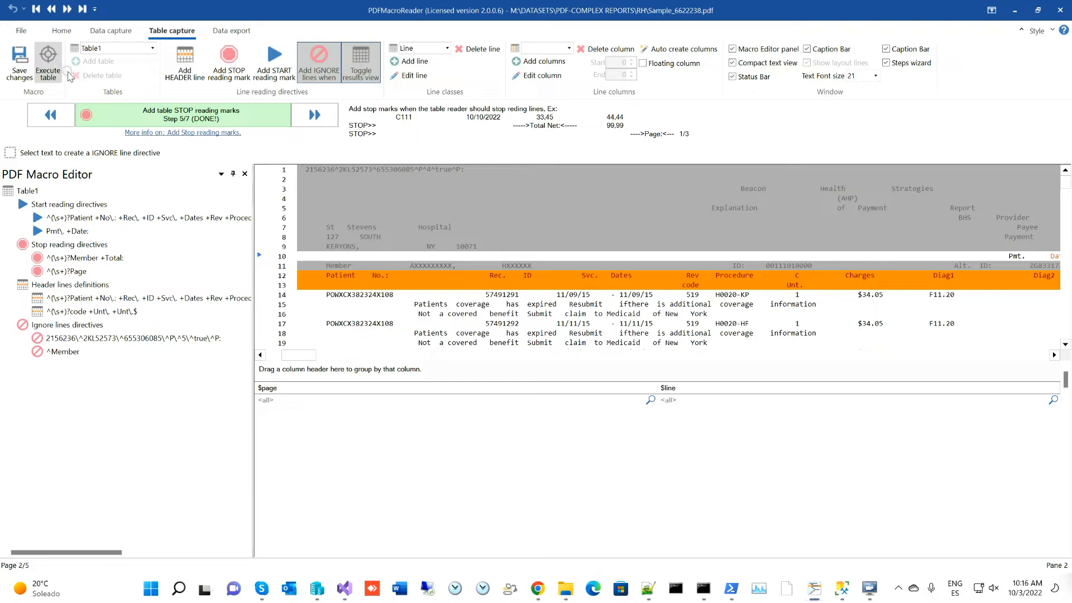
scroll(723, 285, down, 3)
scroll(724, 285, down, 5)
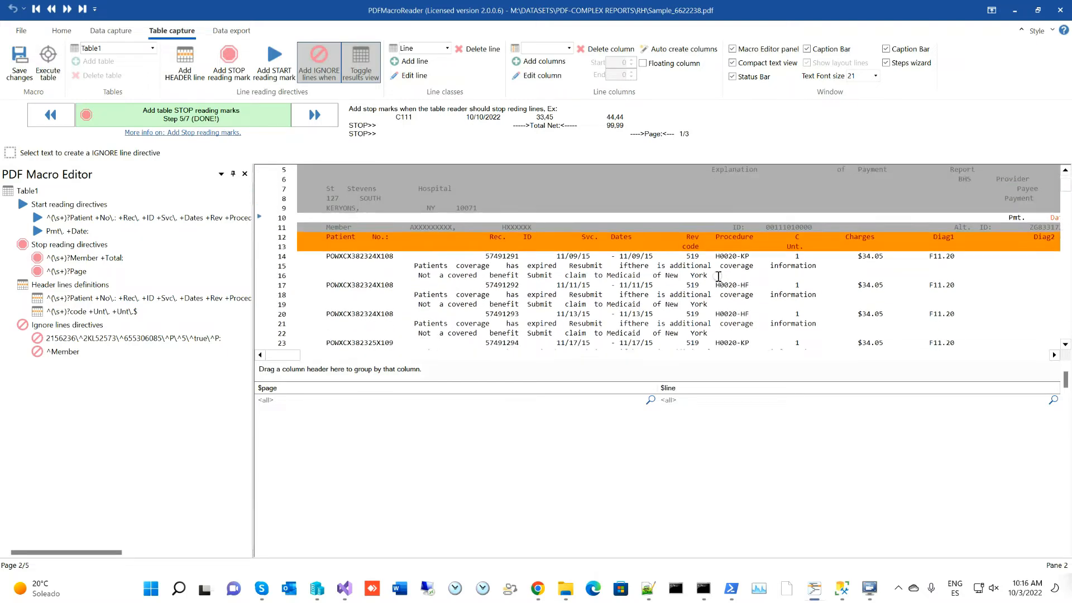
scroll(703, 270, up, 5)
scroll(366, 252, down, 2)
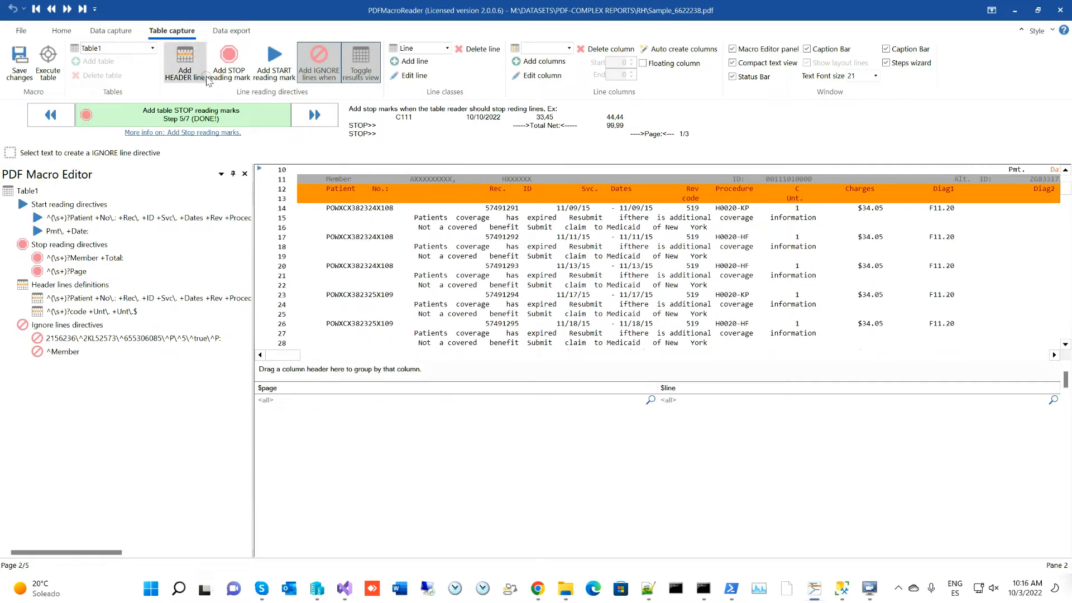
click(268, 72)
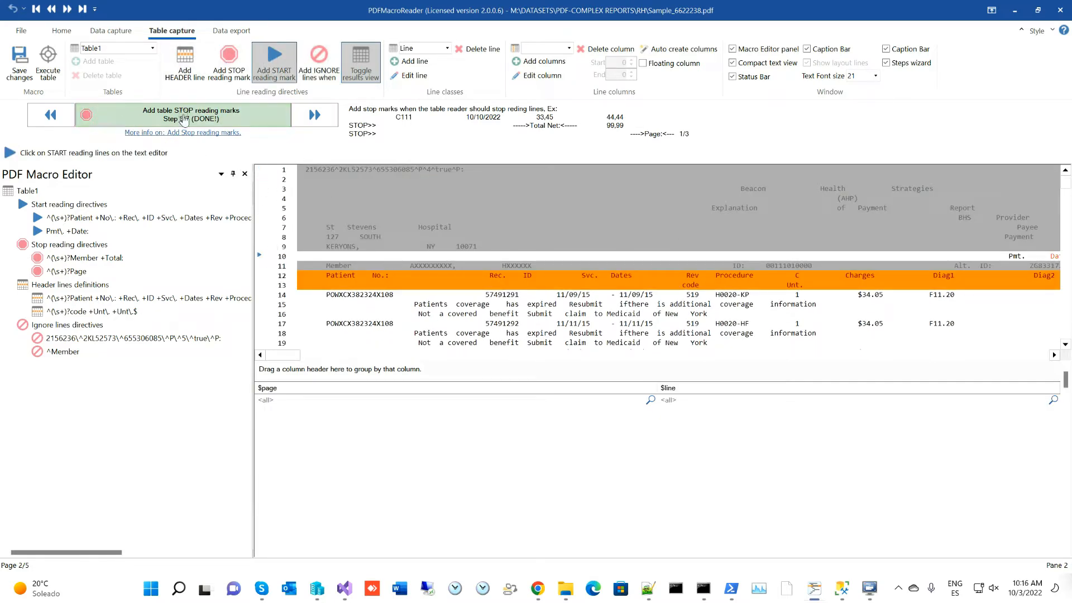
click(314, 116)
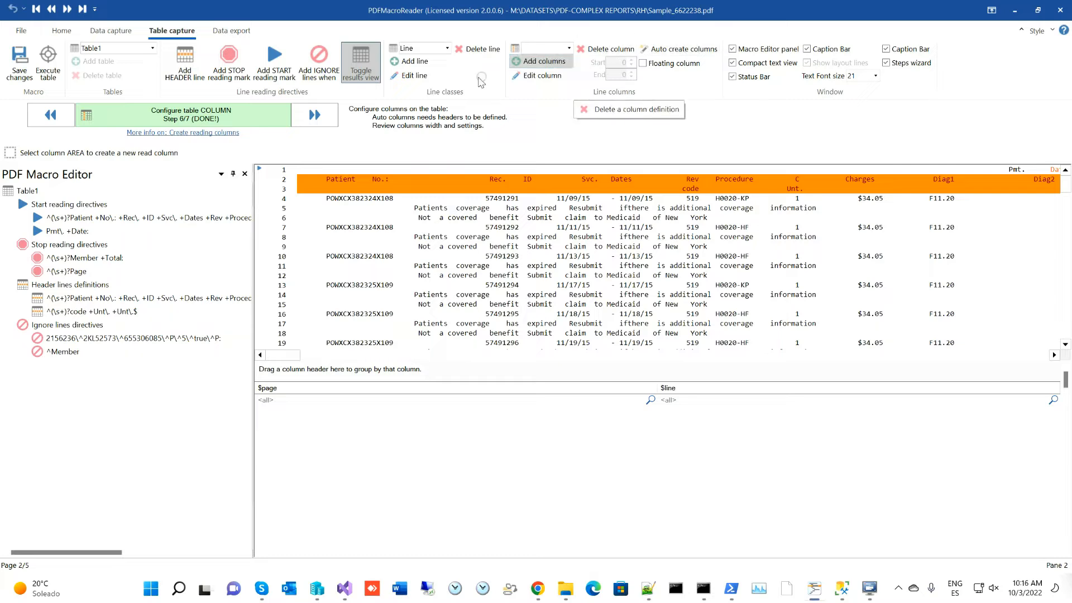
- Mark the patient number on row 4 as a column area, review its Column definition, and cancel it
click(431, 50)
click(432, 51)
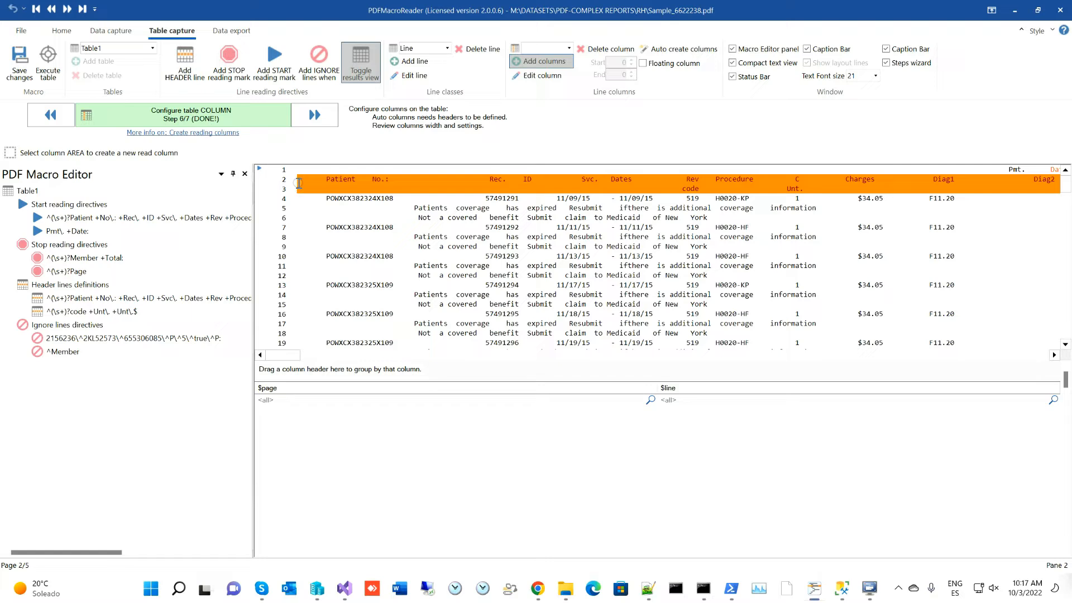
drag(317, 200, 417, 196)
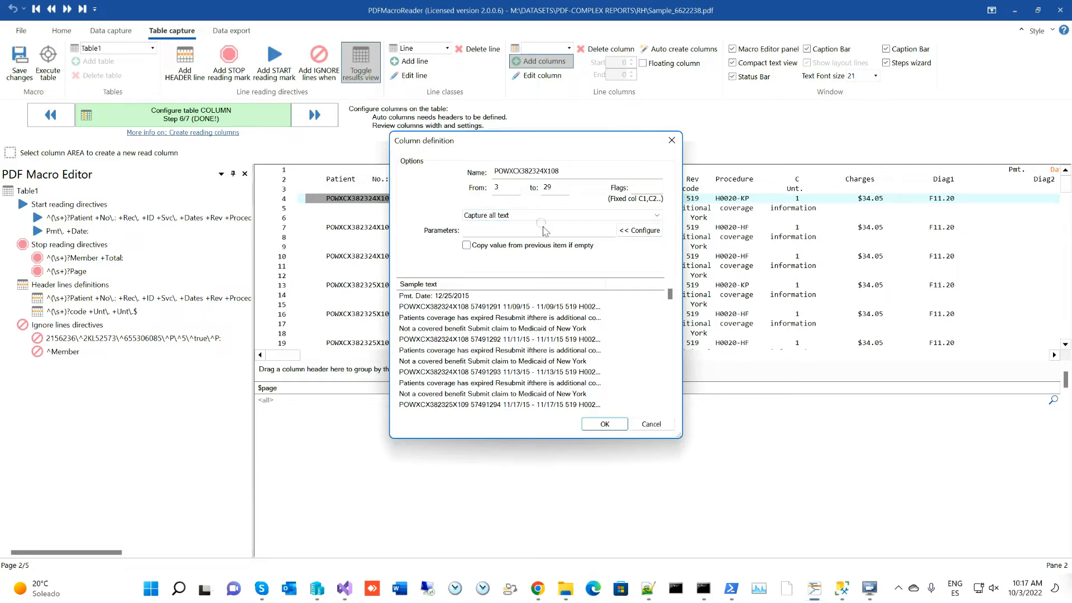
click(651, 424)
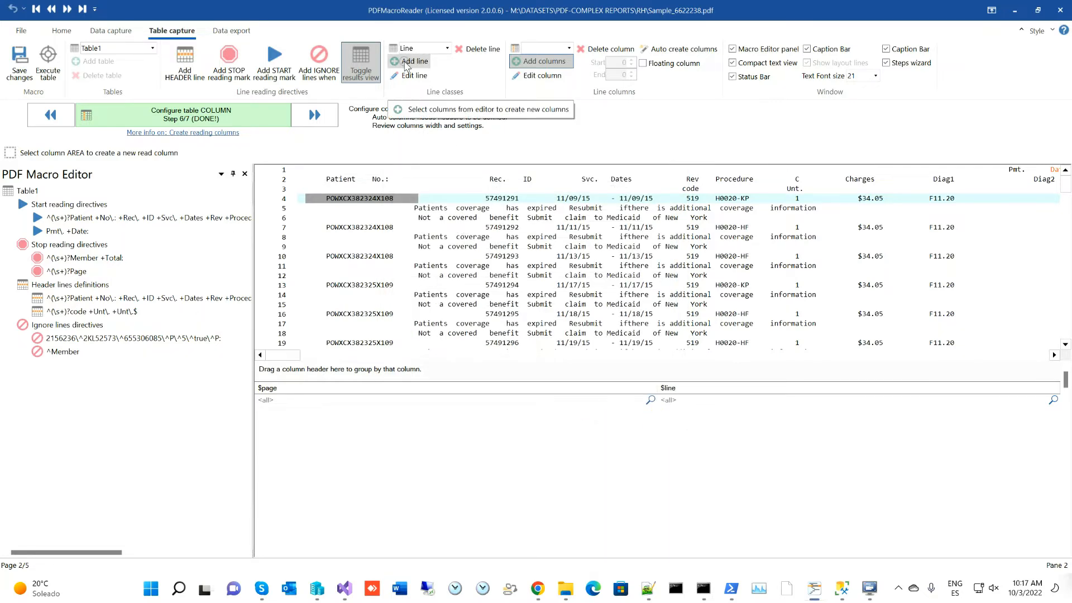
- Set the Line class to match any non-empty text in row 14's patient-number area
click(410, 76)
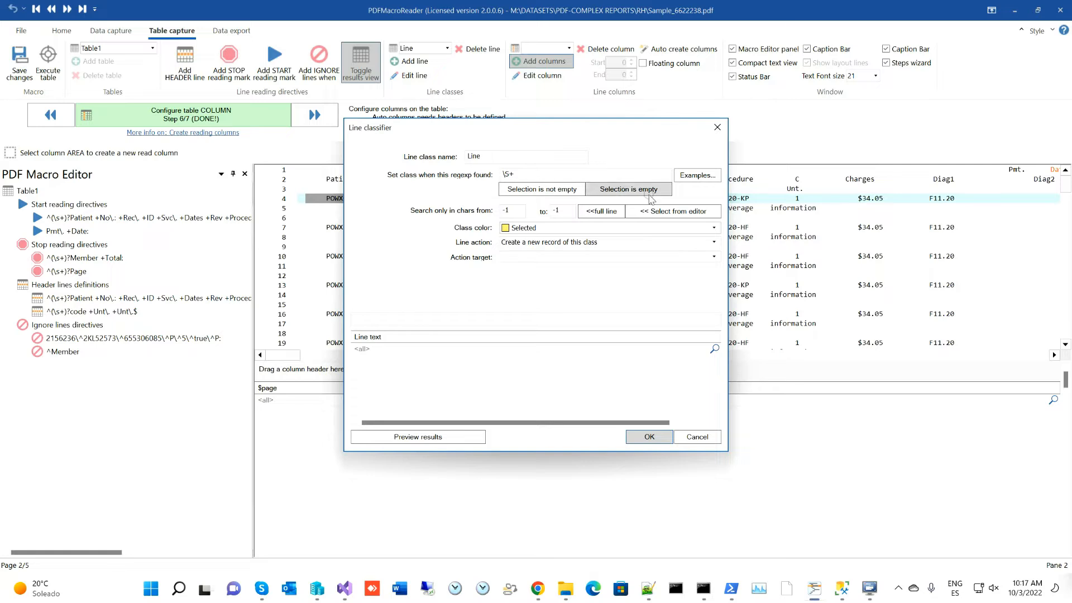
click(646, 212)
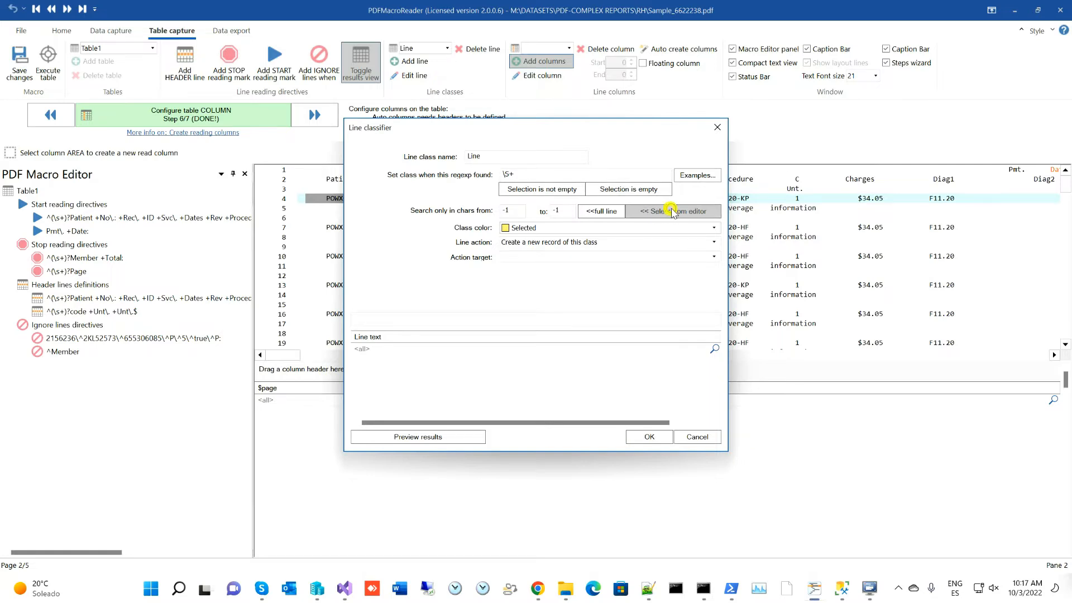
drag(314, 295, 418, 293)
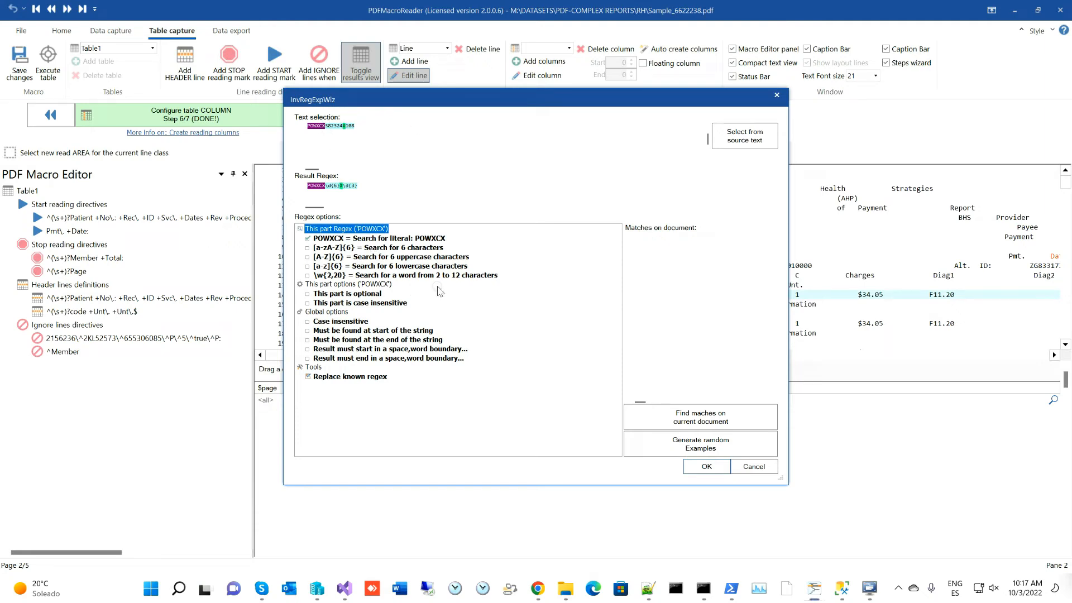
click(707, 467)
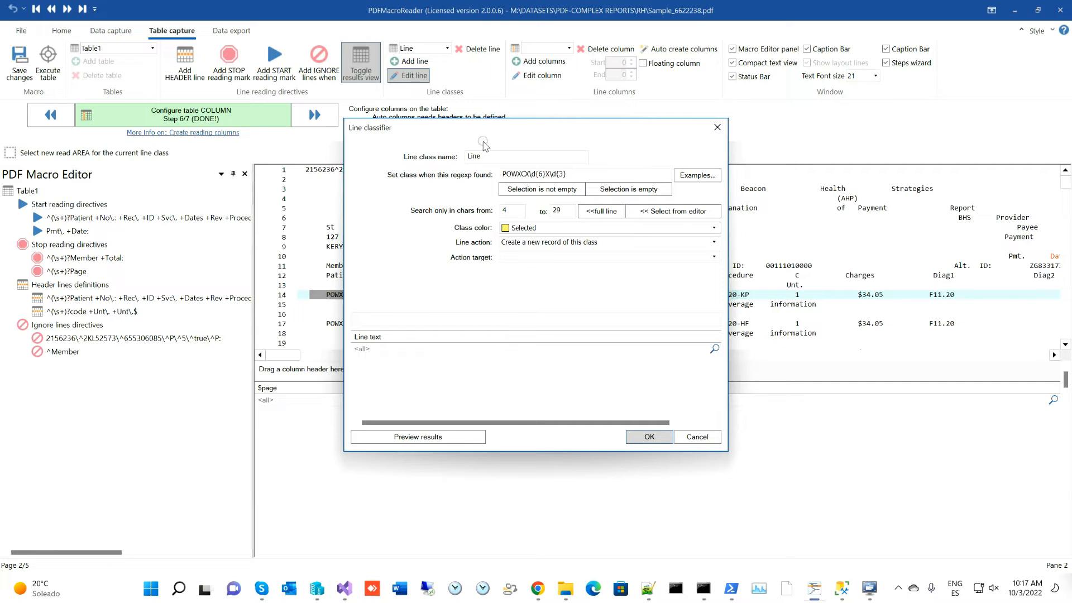
click(547, 191)
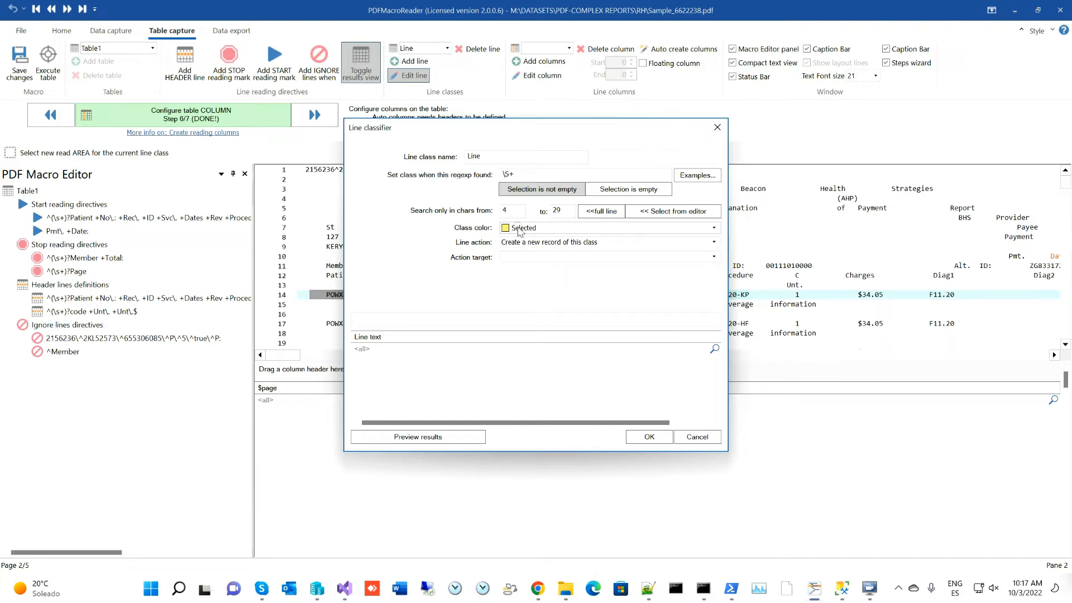
click(650, 437)
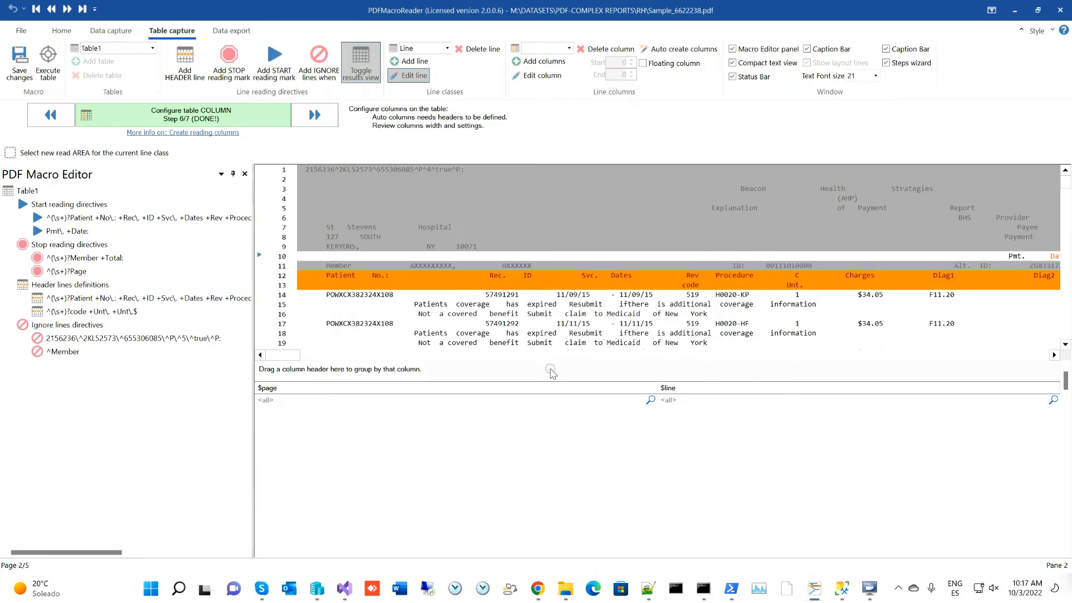
scroll(552, 313, down, 2)
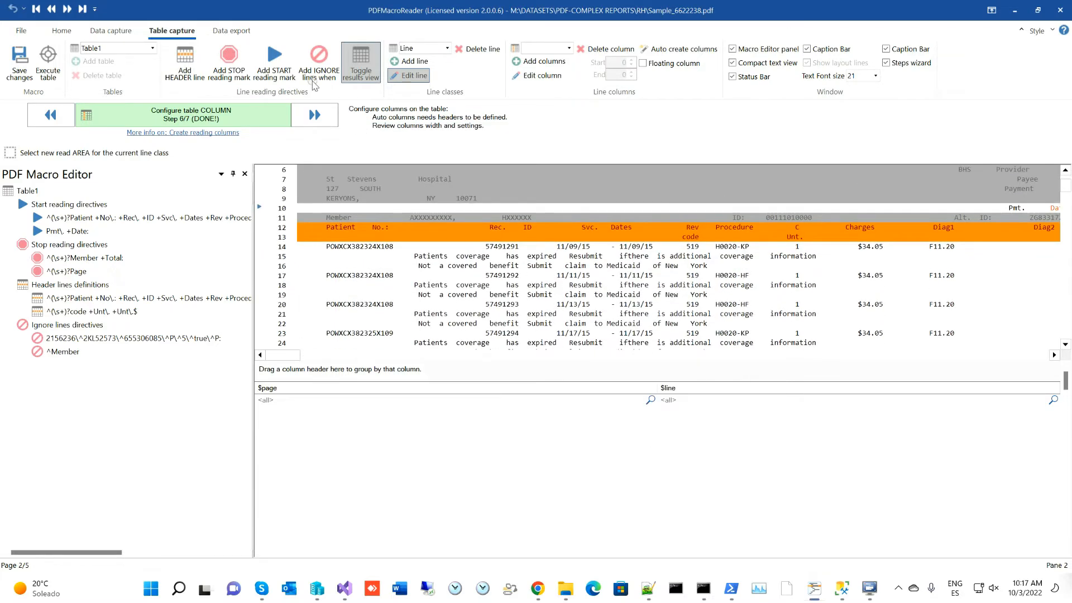
- Hide the results grid and reapply the Line class's non-empty-text match using row 14's patient code
click(361, 71)
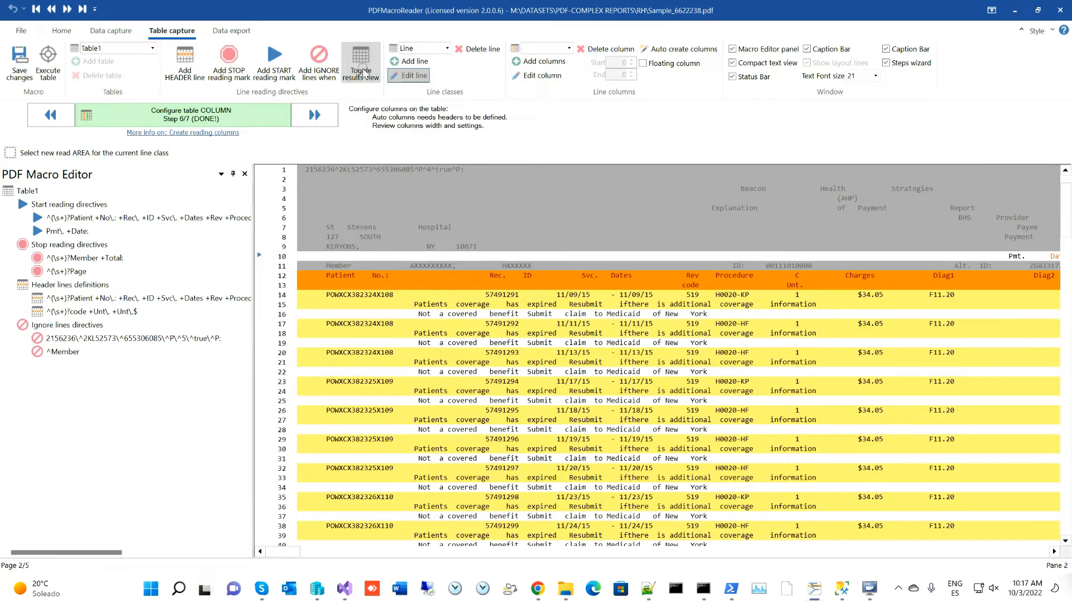
click(367, 64)
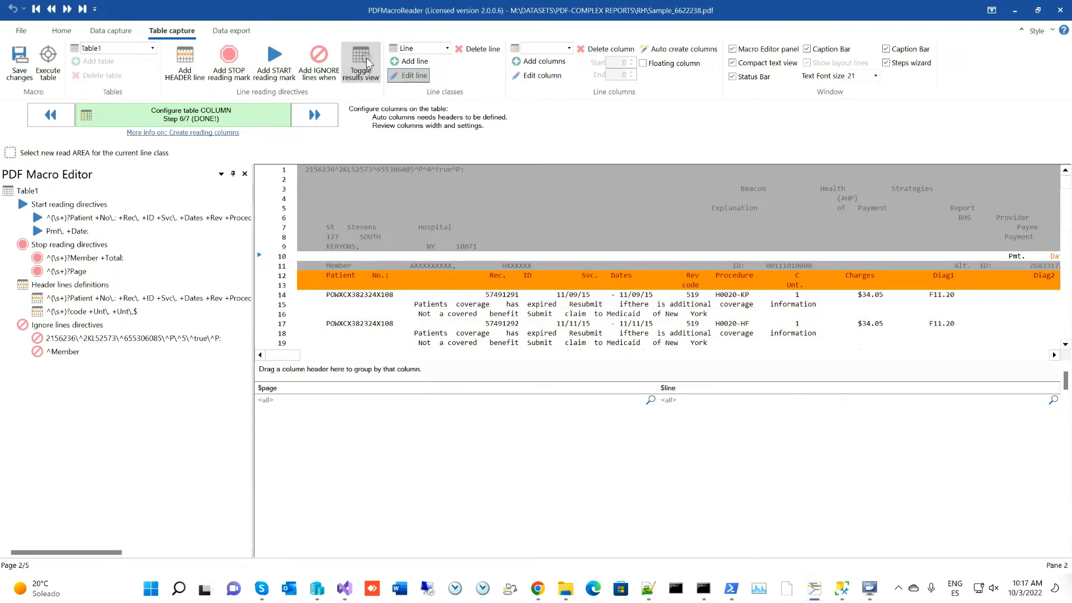
click(352, 71)
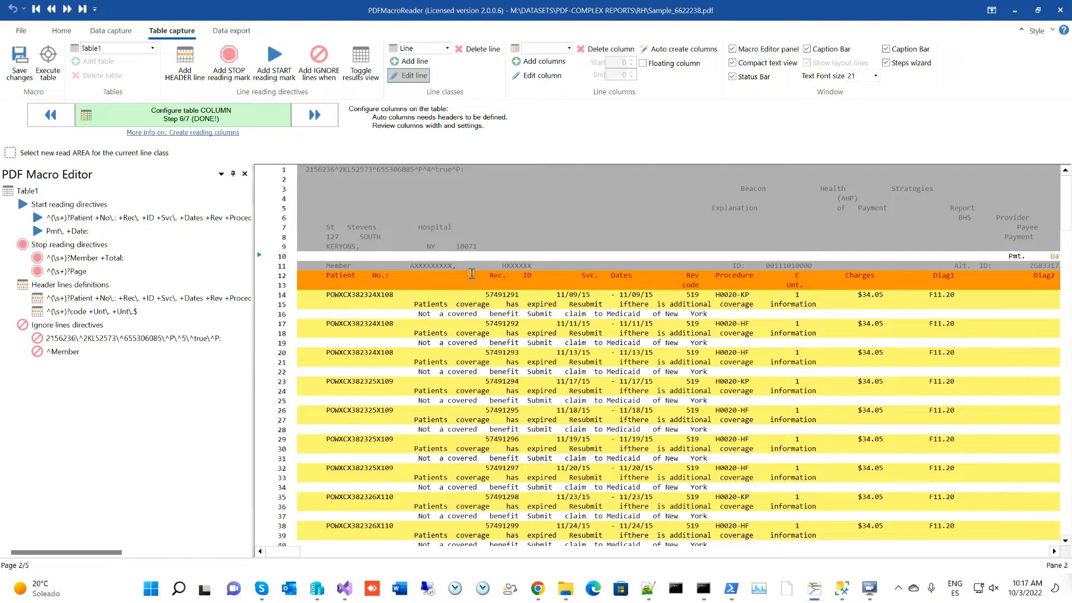
click(410, 75)
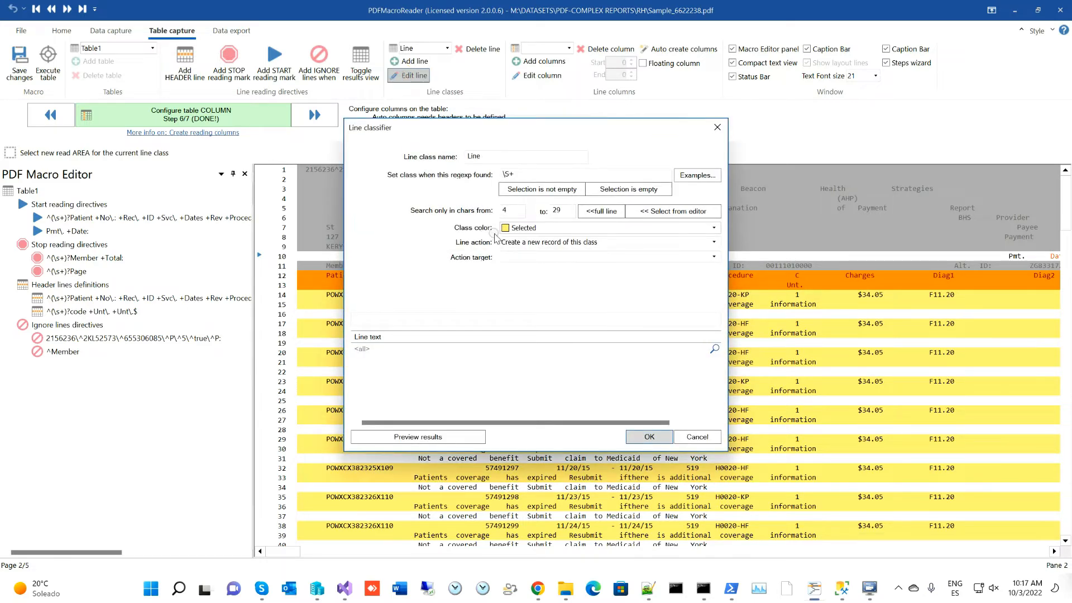
click(667, 211)
drag(317, 296, 403, 297)
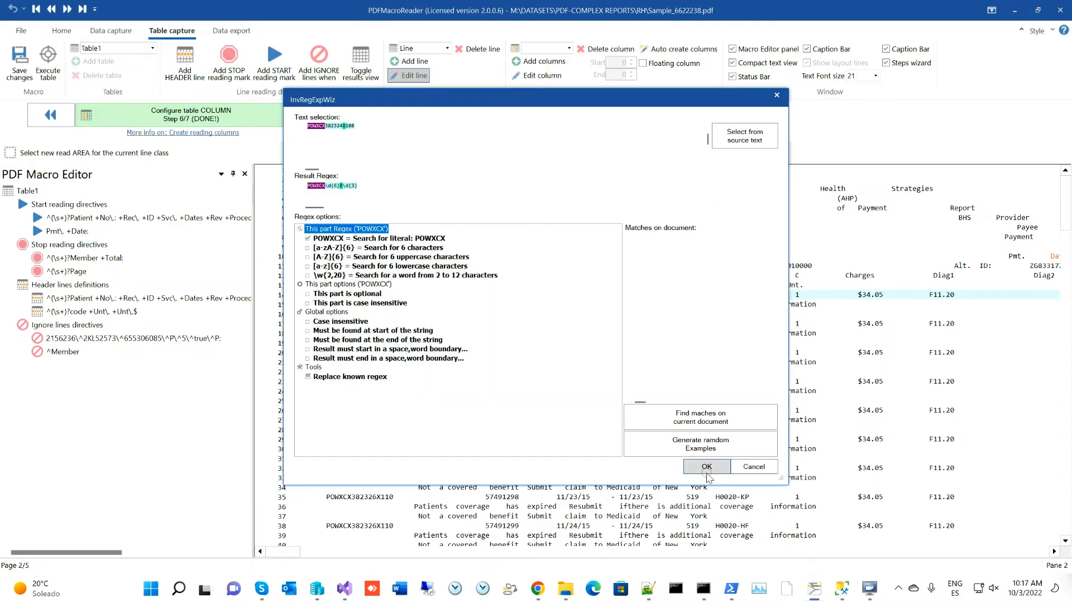
click(704, 472)
click(535, 190)
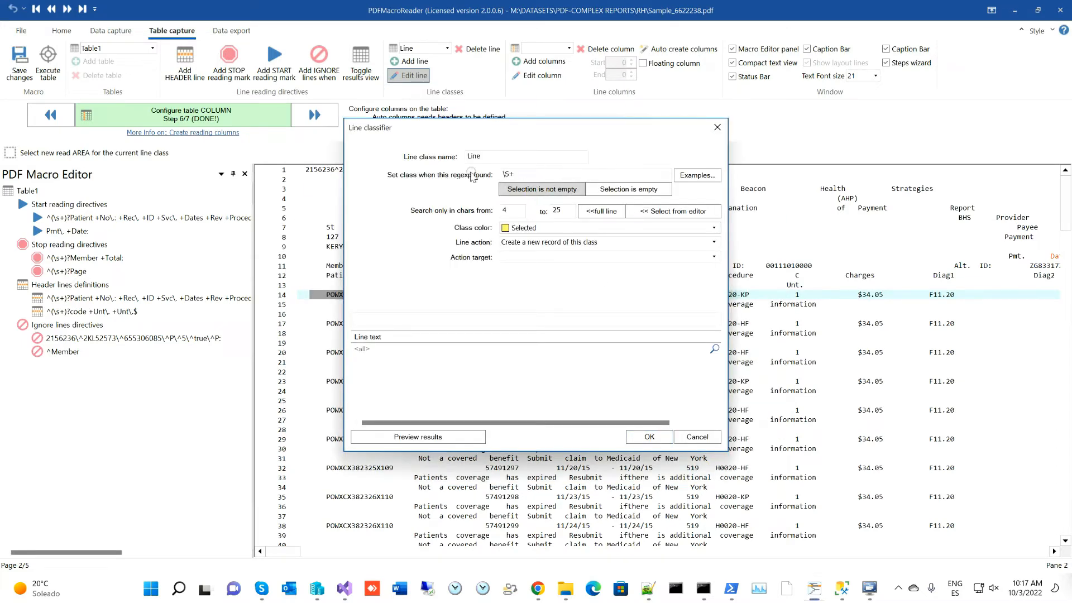
click(648, 437)
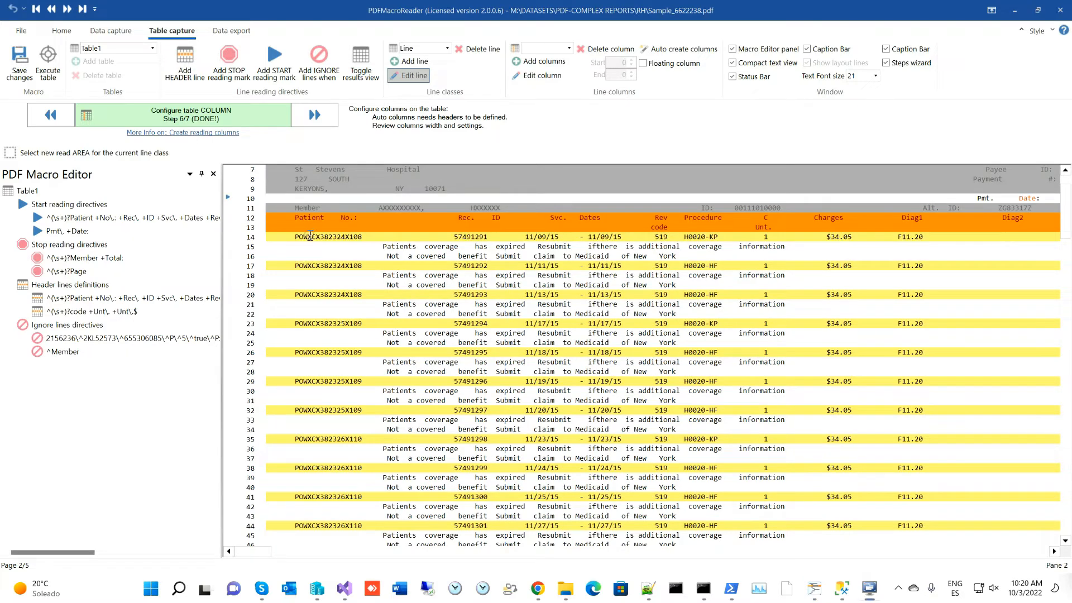
- Add a Line2 class matching non-empty text from row 15, set to append/merge to the previous Line record
click(414, 61)
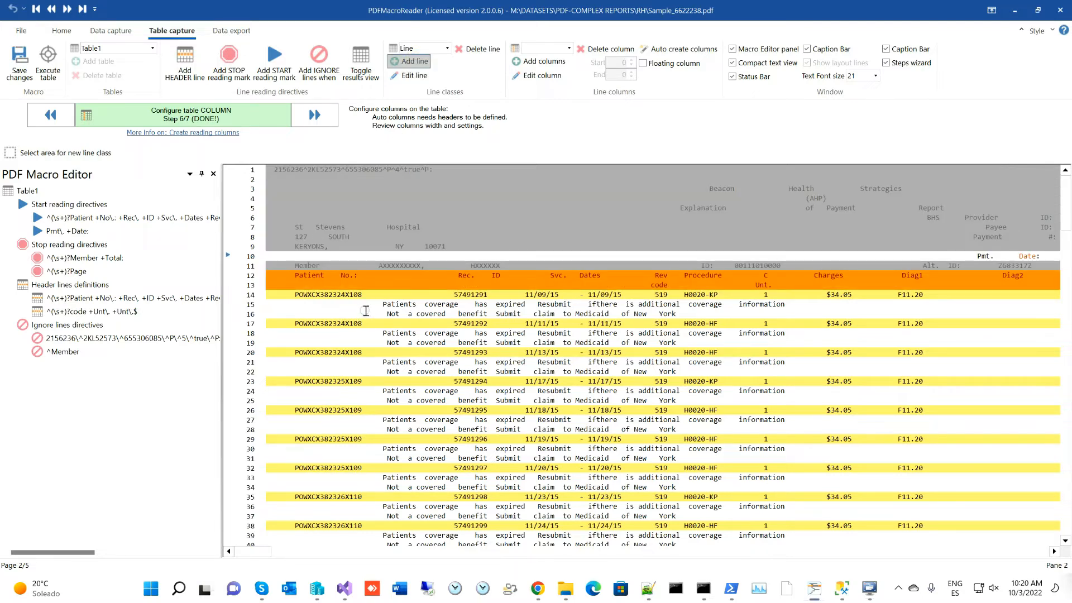
drag(374, 304, 831, 302)
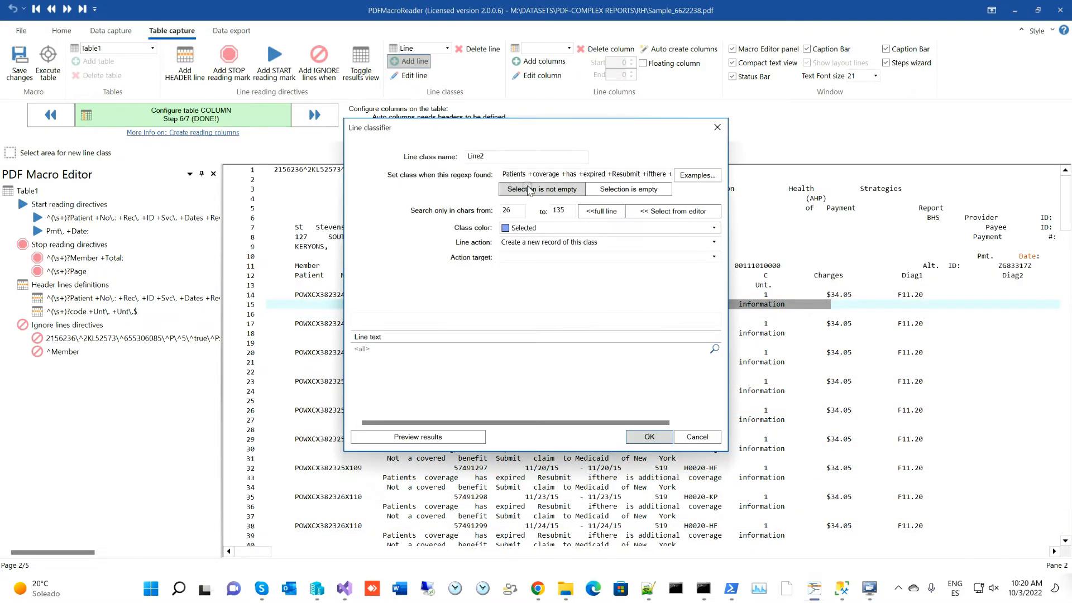
click(525, 191)
click(542, 190)
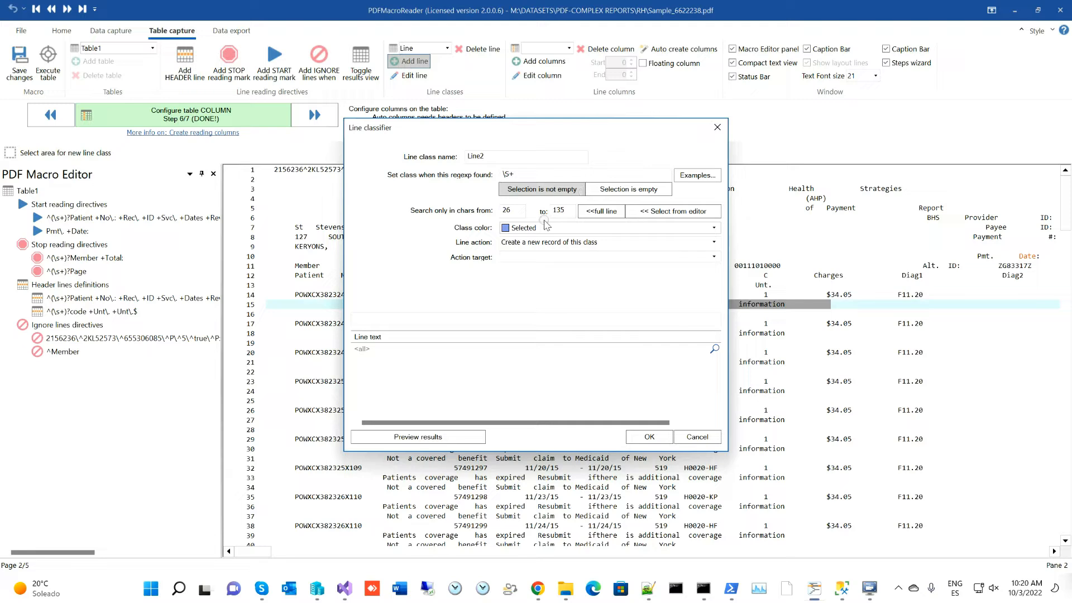
click(527, 244)
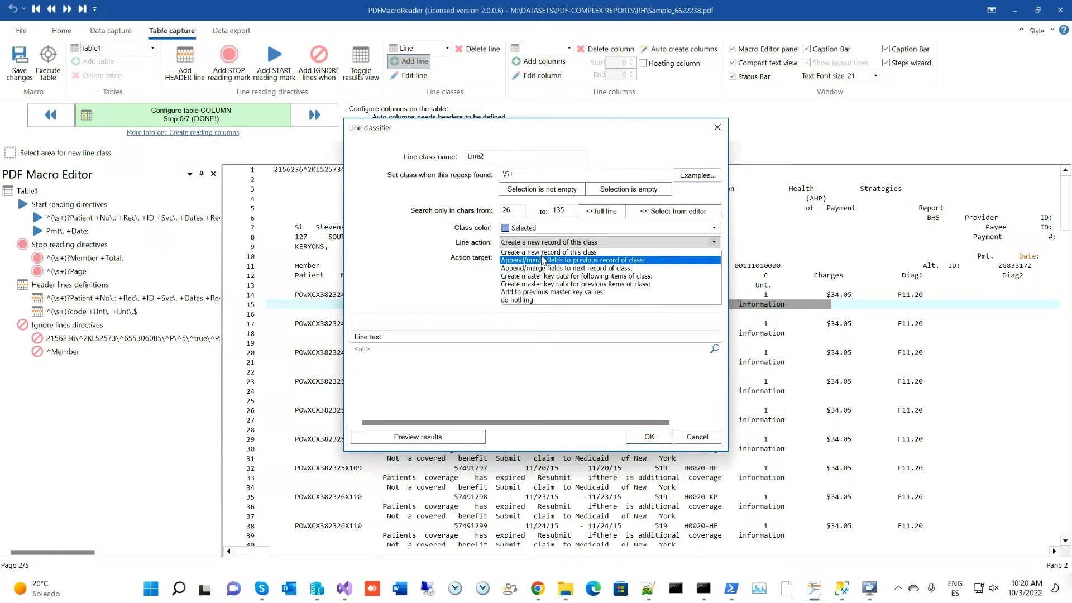
click(581, 260)
click(535, 256)
click(520, 276)
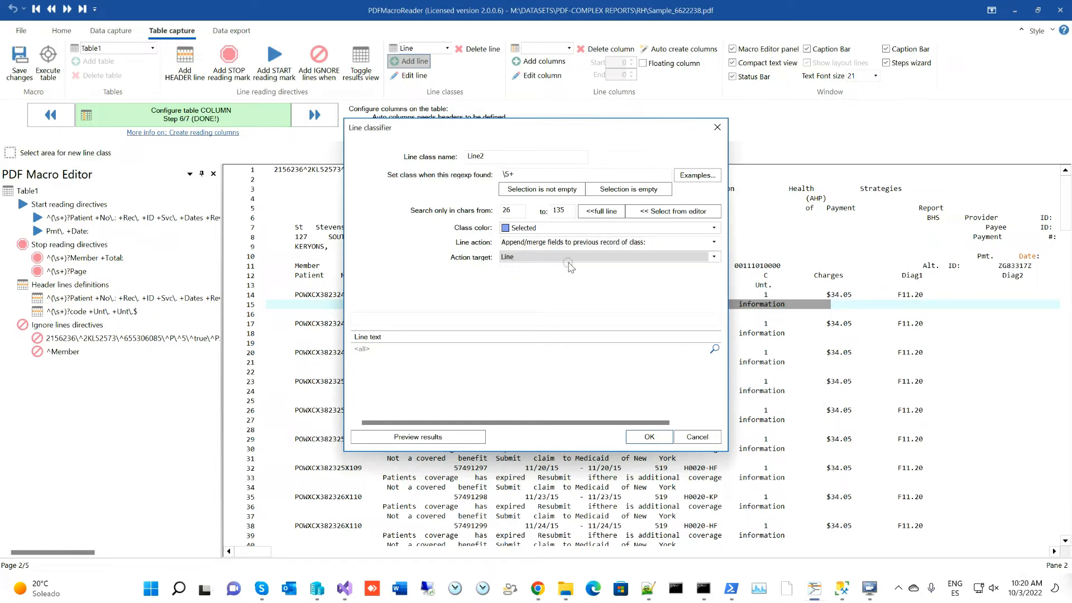
click(649, 436)
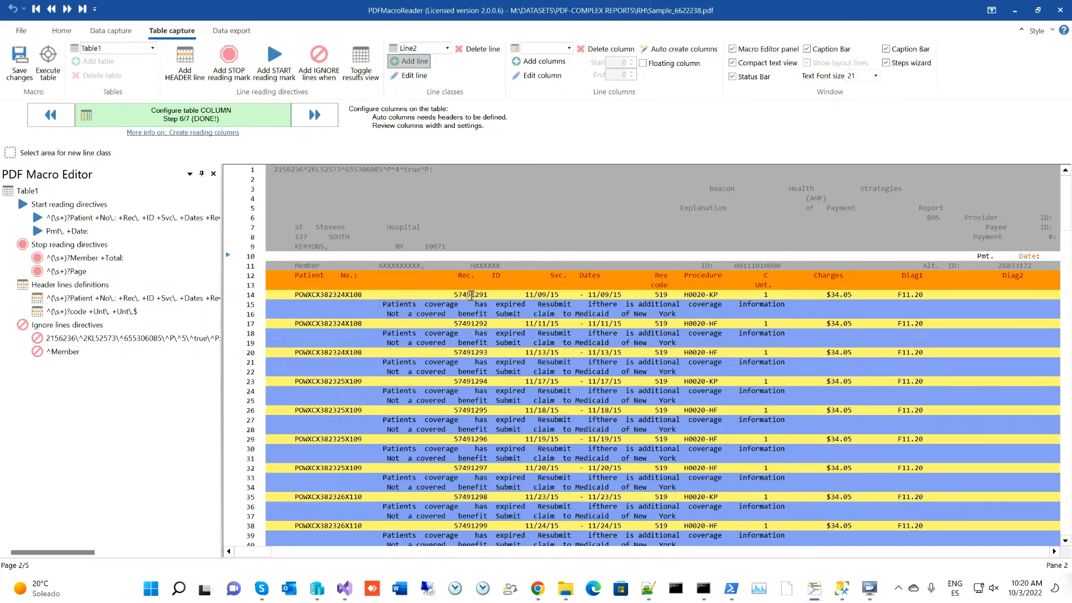
scroll(396, 304, down, 15)
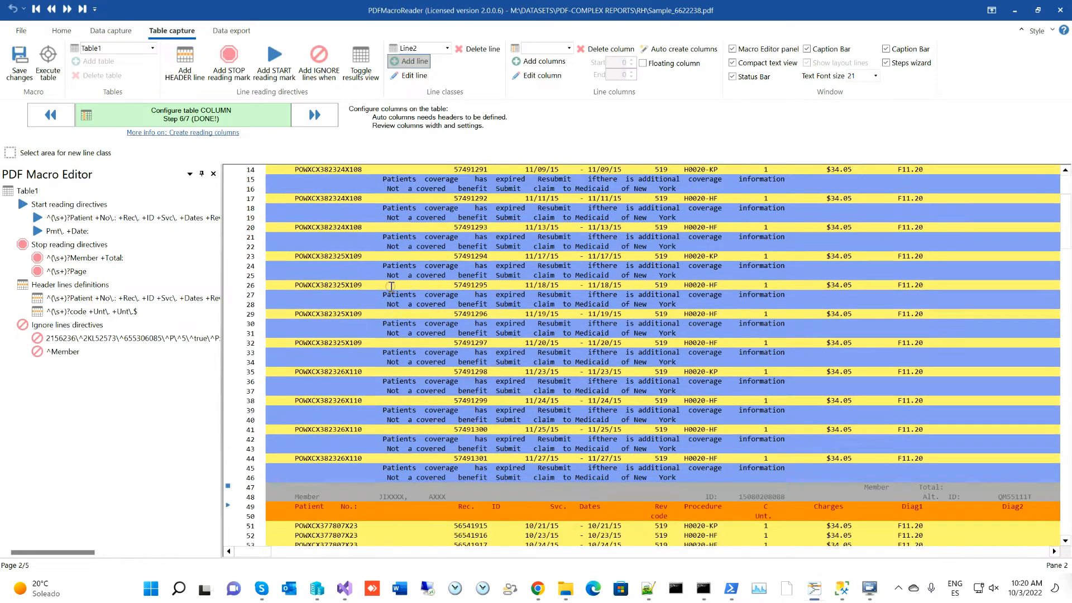
scroll(363, 294, down, 8)
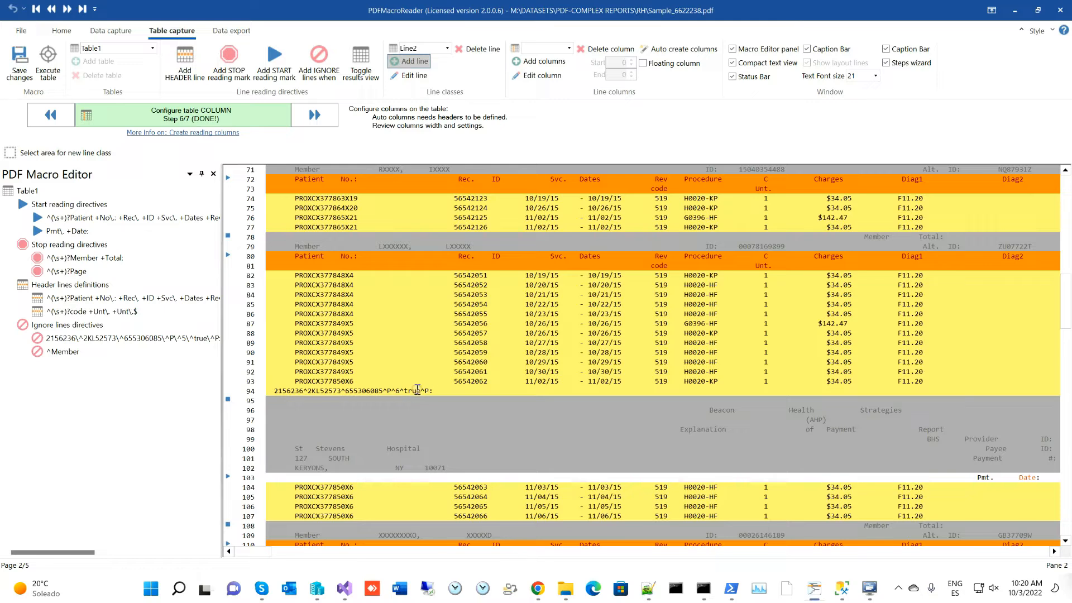
click(319, 63)
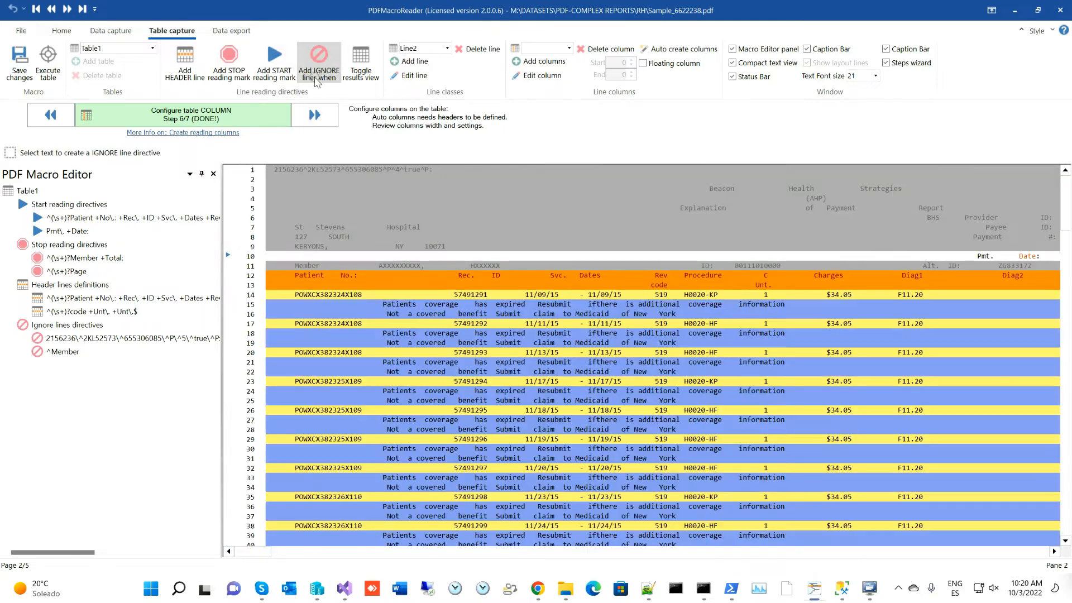
- Try an ignore rule from the start of code line 94, then cancel the partial rule
scroll(304, 308, down, 14)
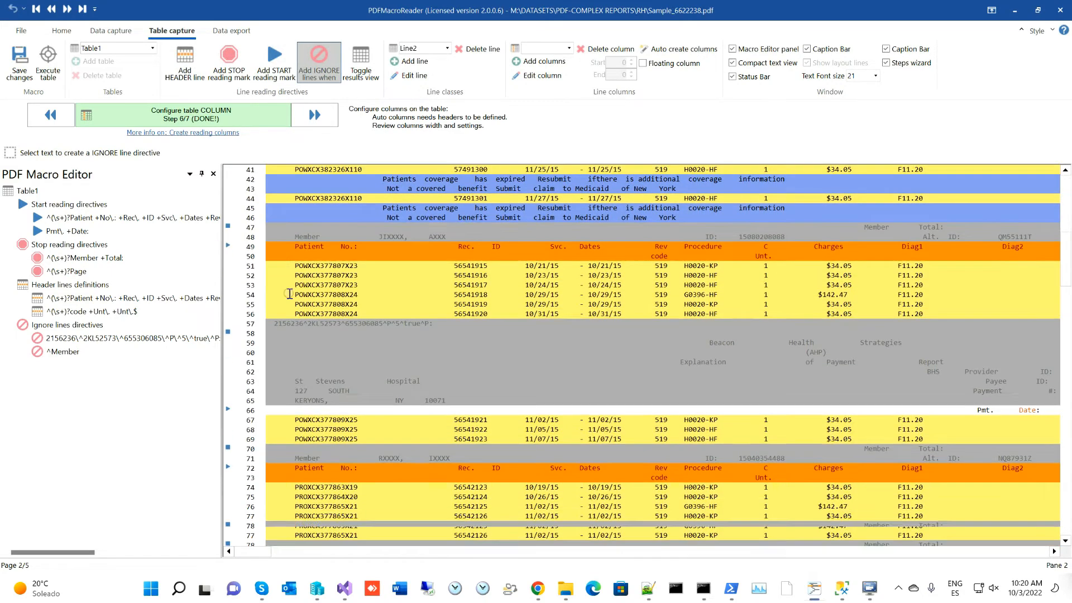
scroll(296, 440, down, 8)
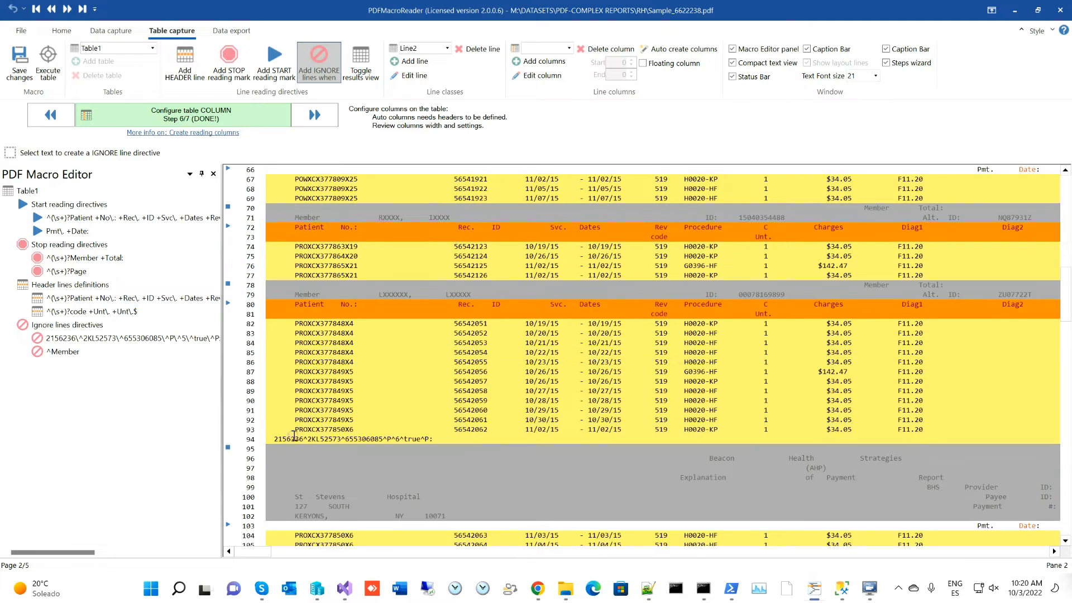
click(269, 439)
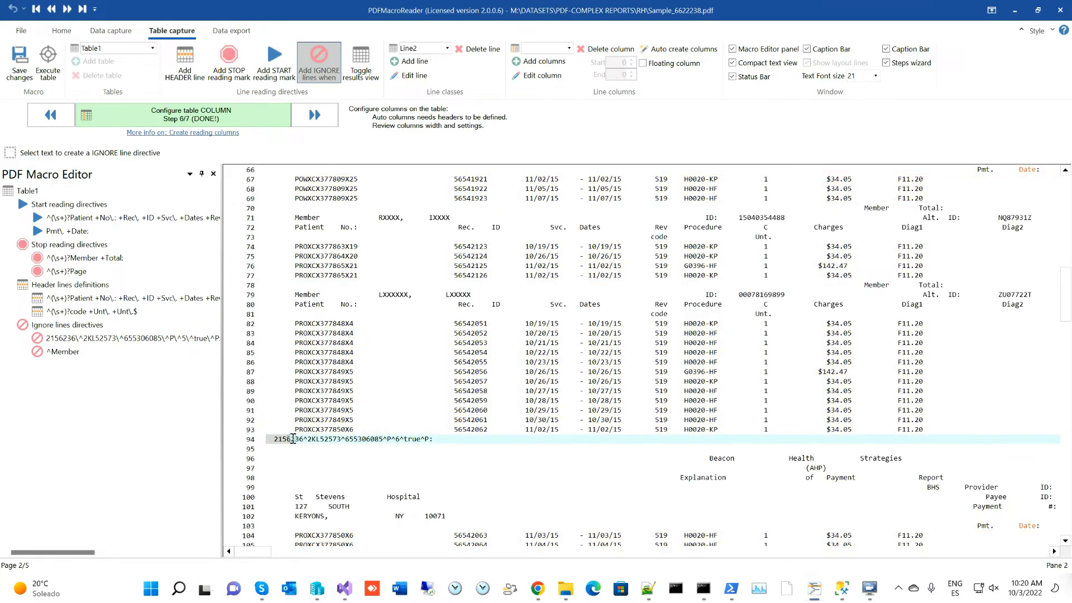
drag(269, 439, 292, 439)
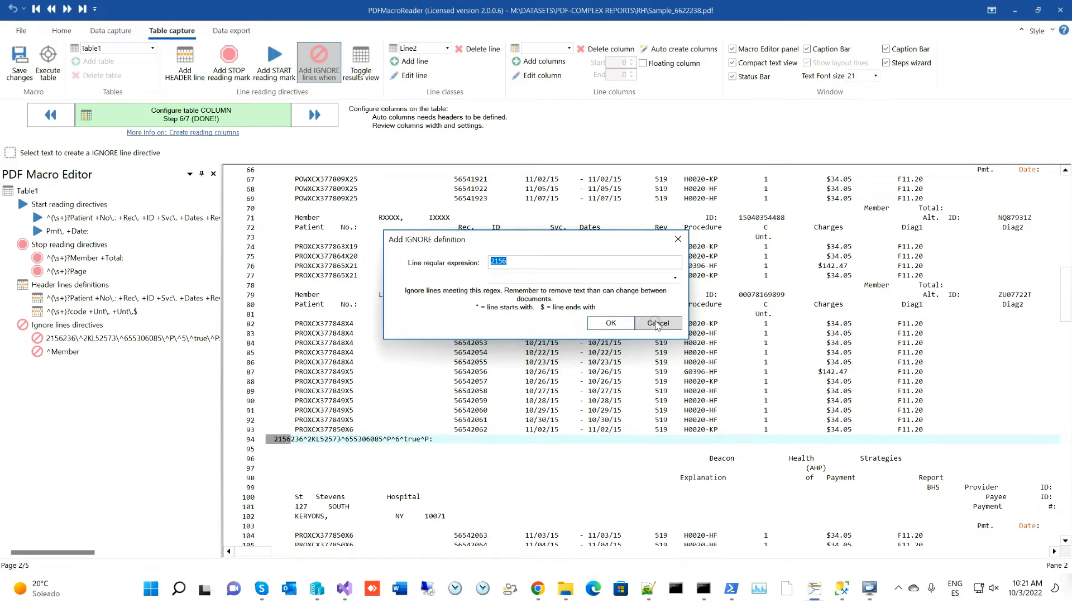
click(657, 324)
click(268, 441)
drag(268, 441, 440, 445)
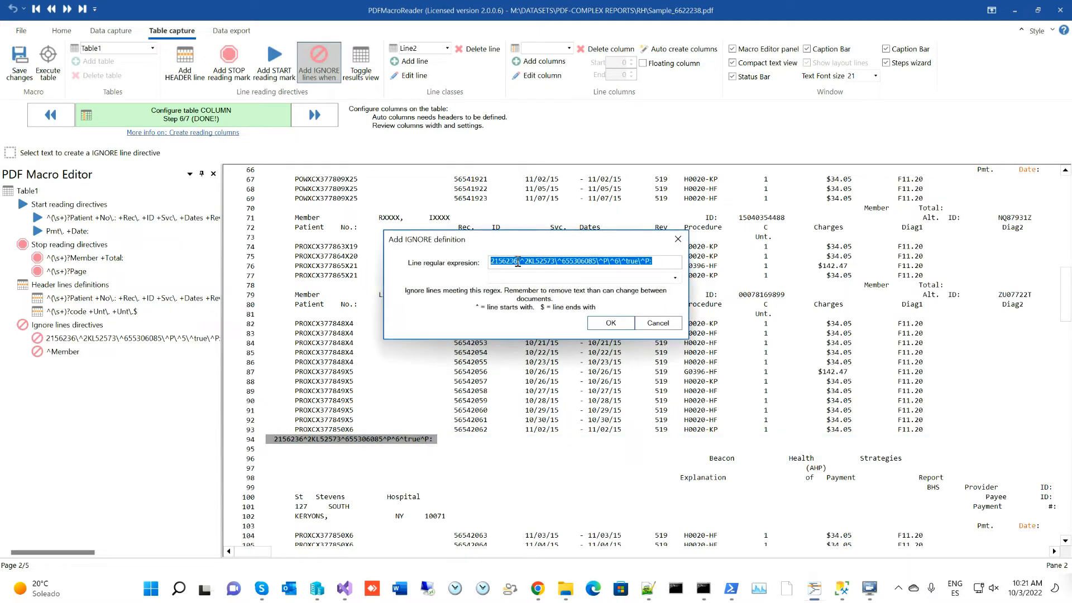
click(518, 260)
key(shift+Home)
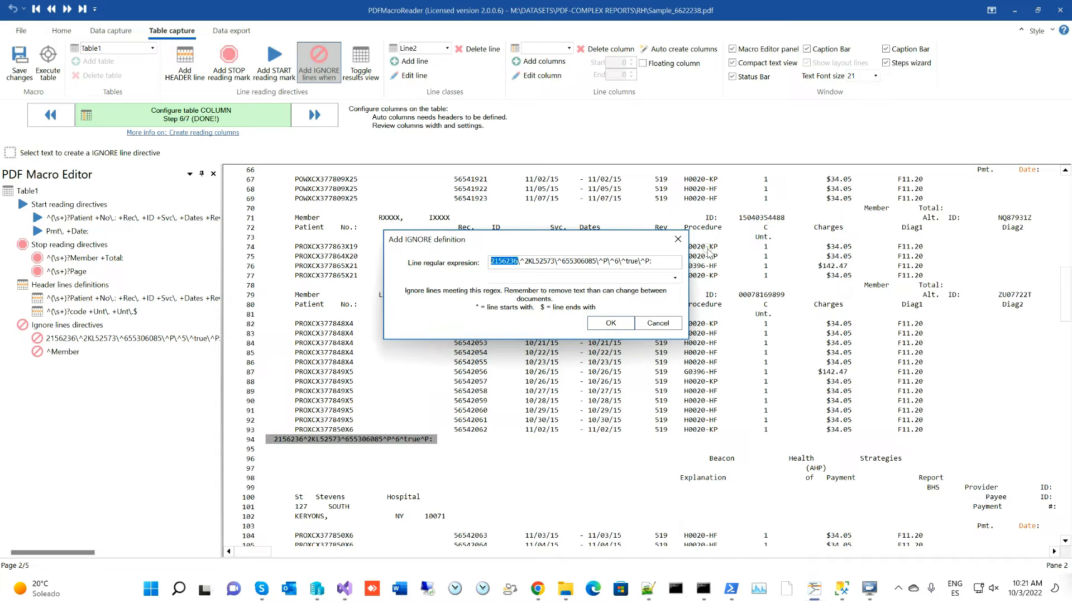
key(Right)
text(\d{)
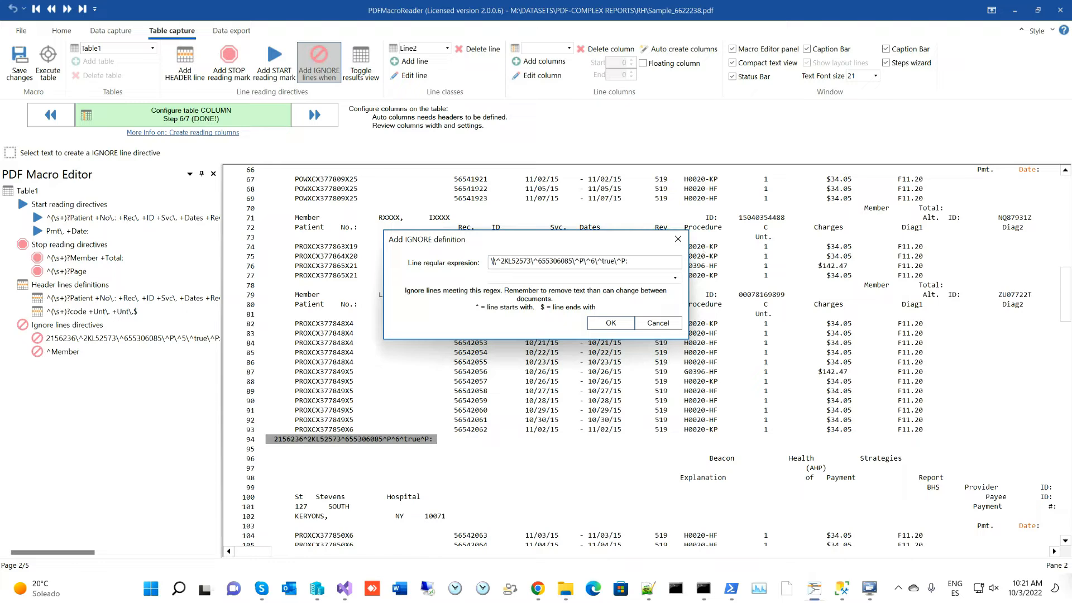
text(7})
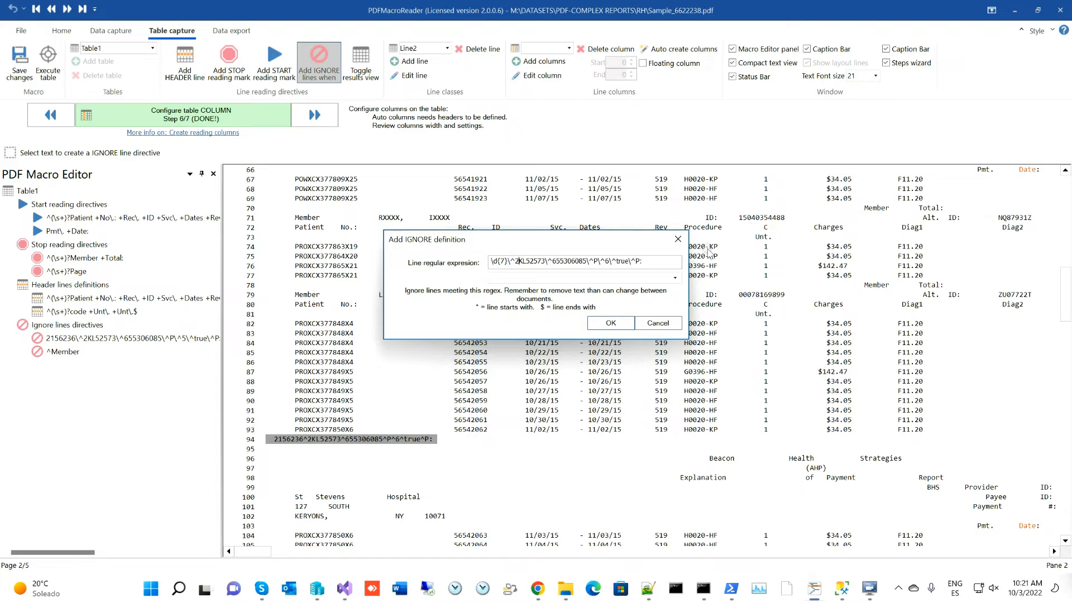
key(shift+End)
key(Delete)
- Save the \d{7} ignore rule and delete the old 2156236 ignore rule
key(Return)
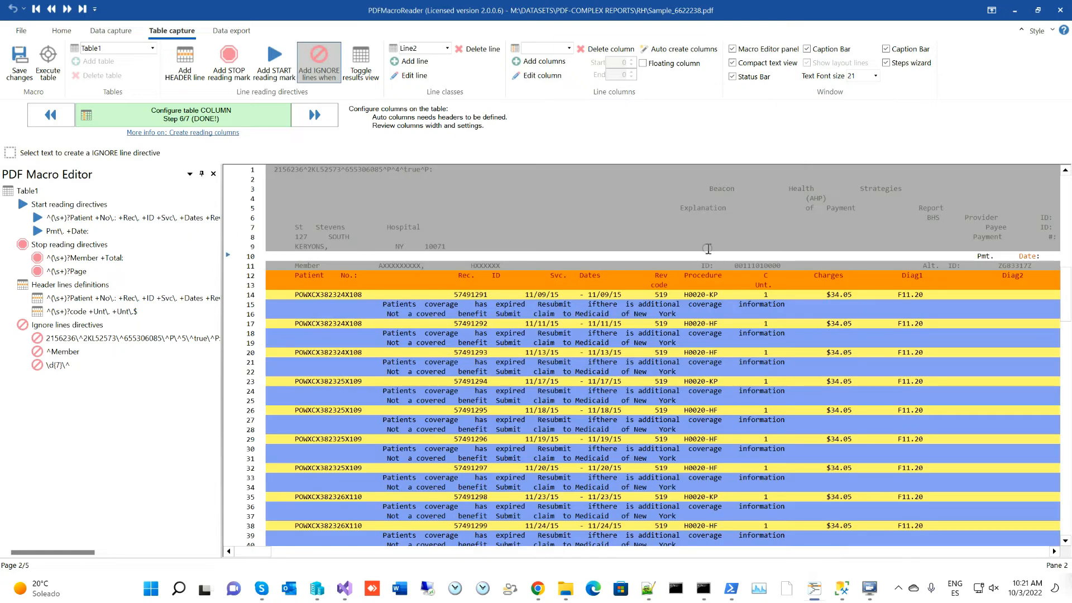
scroll(563, 224, down, 12)
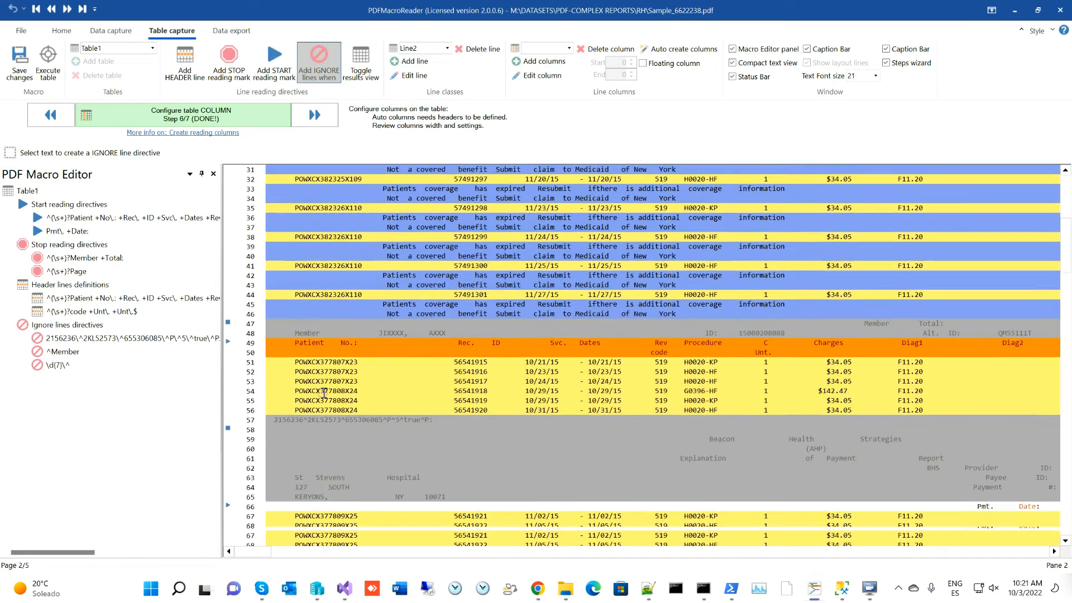
scroll(322, 380, down, 9)
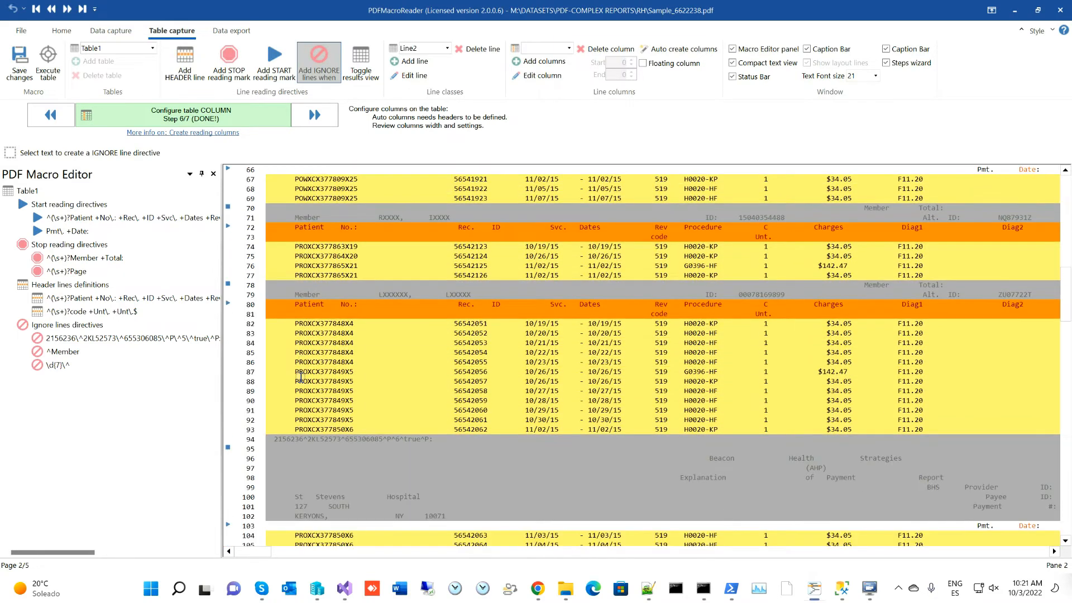
scroll(313, 429, down, 7)
scroll(338, 389, up, 7)
scroll(348, 381, up, 1)
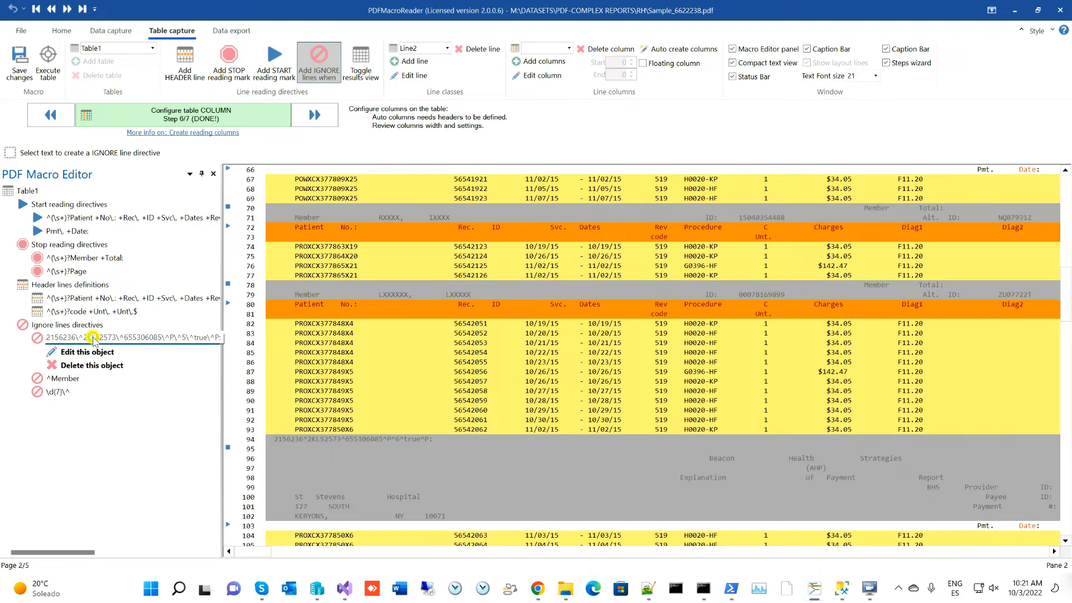
click(89, 339)
click(89, 366)
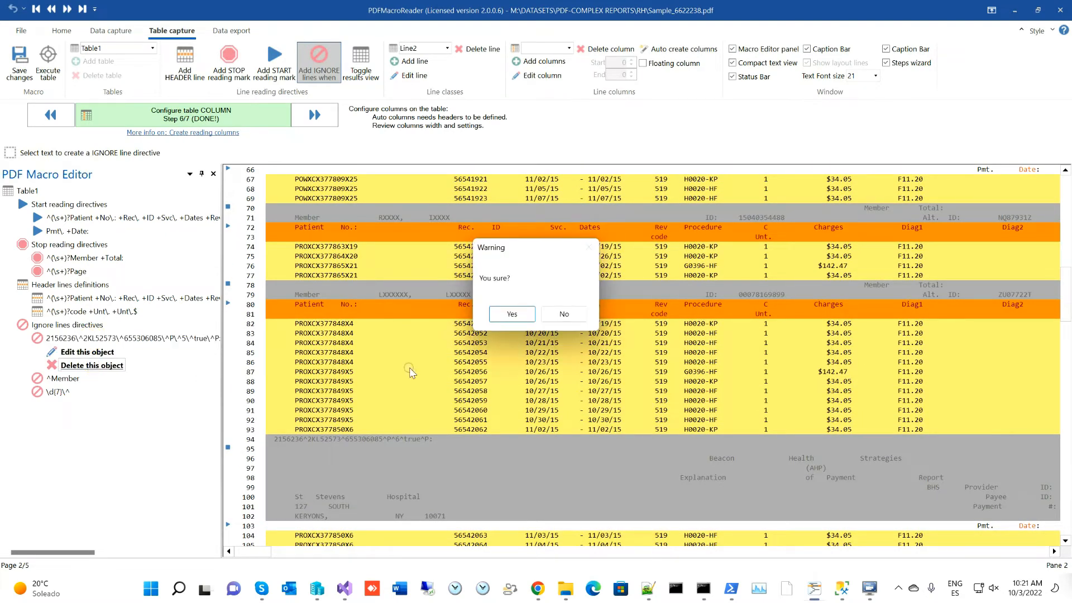
click(512, 315)
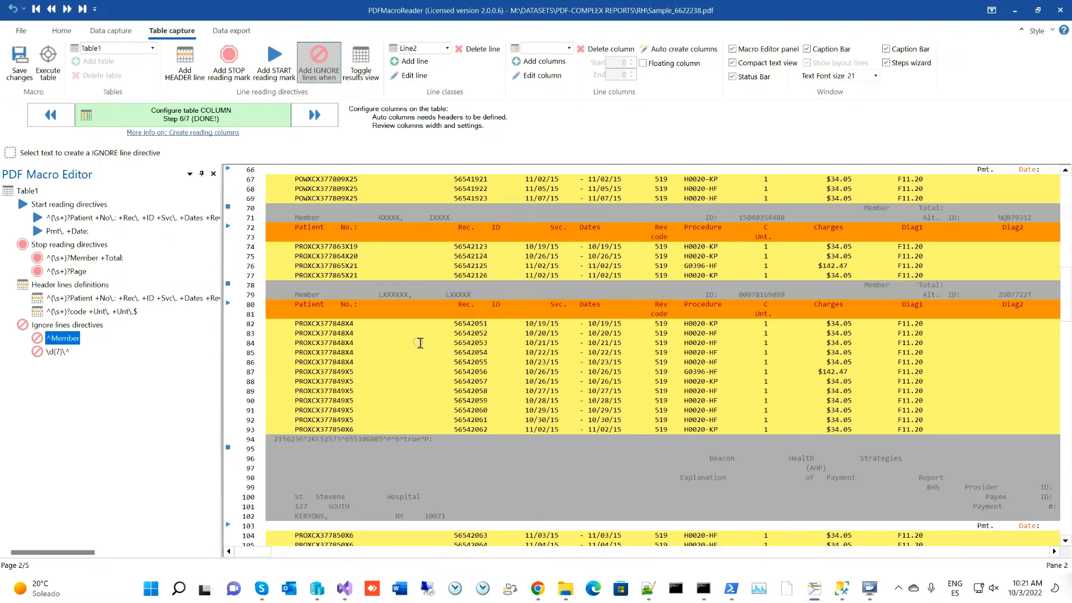
- Re-run the table extraction and hide the results grid to show the coloured report rows
click(48, 63)
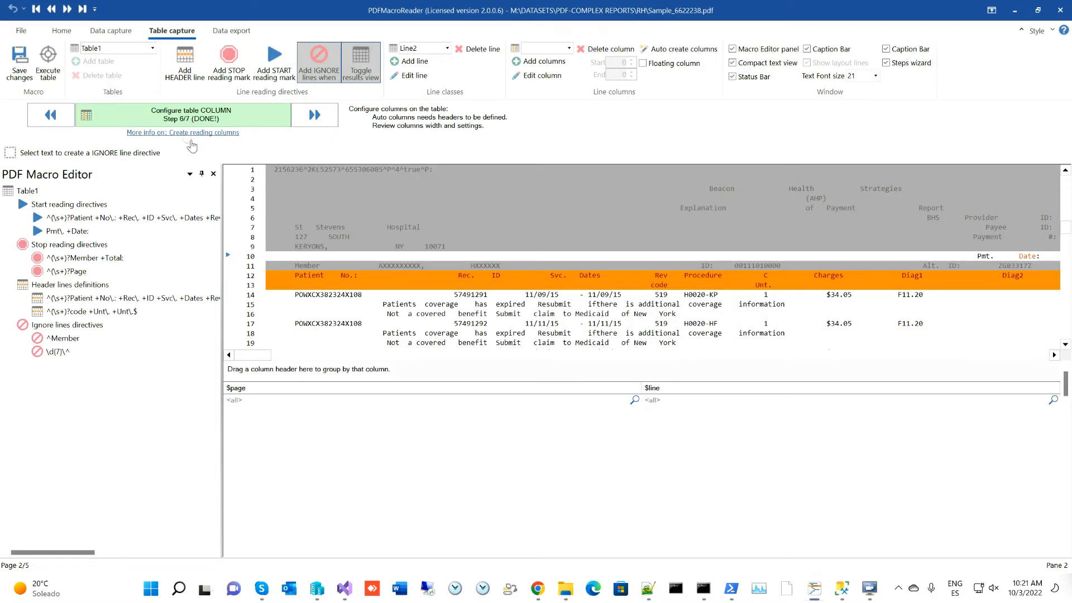
click(356, 76)
scroll(448, 363, down, 2)
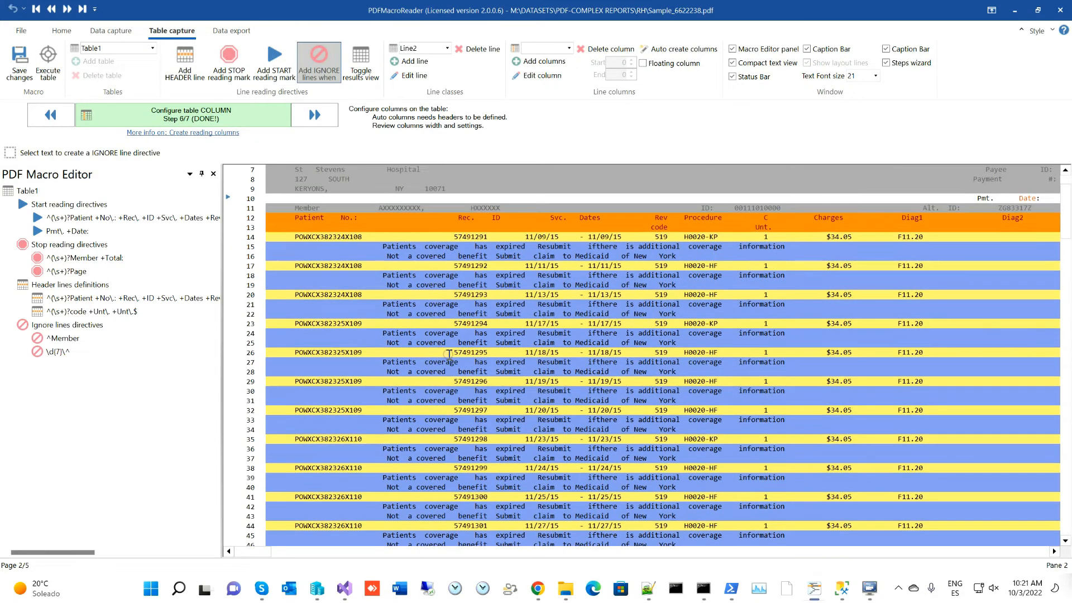
scroll(449, 354, up, 2)
click(420, 48)
click(424, 61)
- On the Line class, add Patient No. and Rec ID read columns from their header areas
click(412, 76)
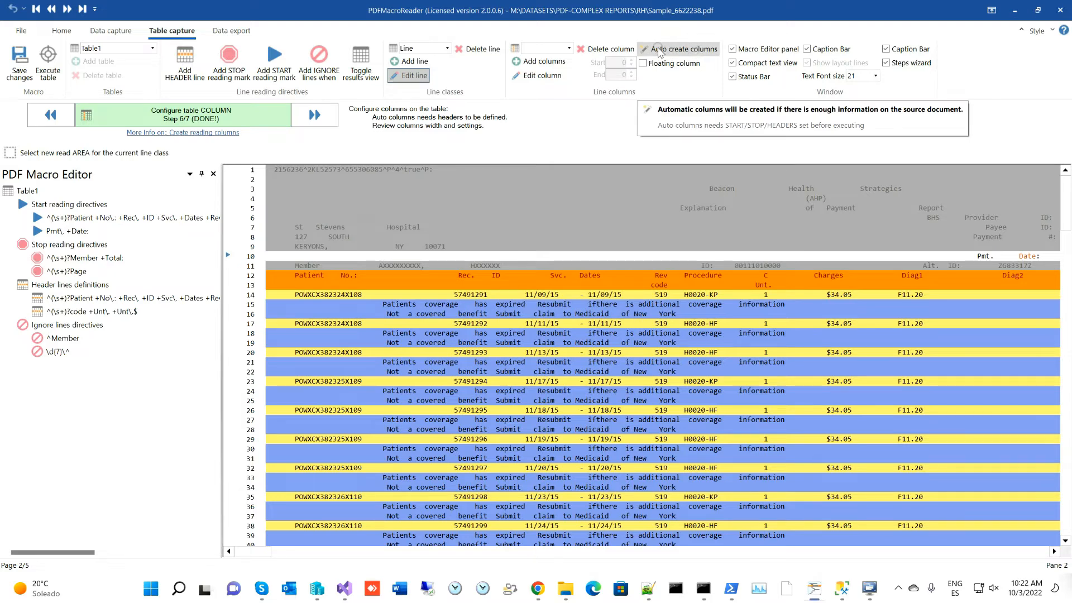
drag(221, 279, 105, 278)
scroll(450, 368, down, 3)
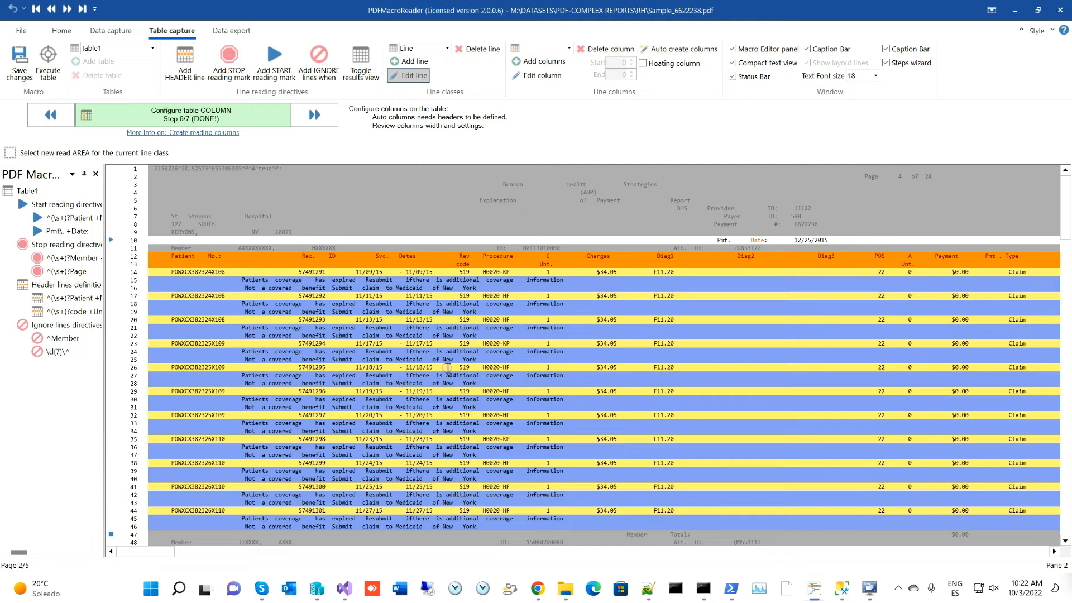
click(532, 64)
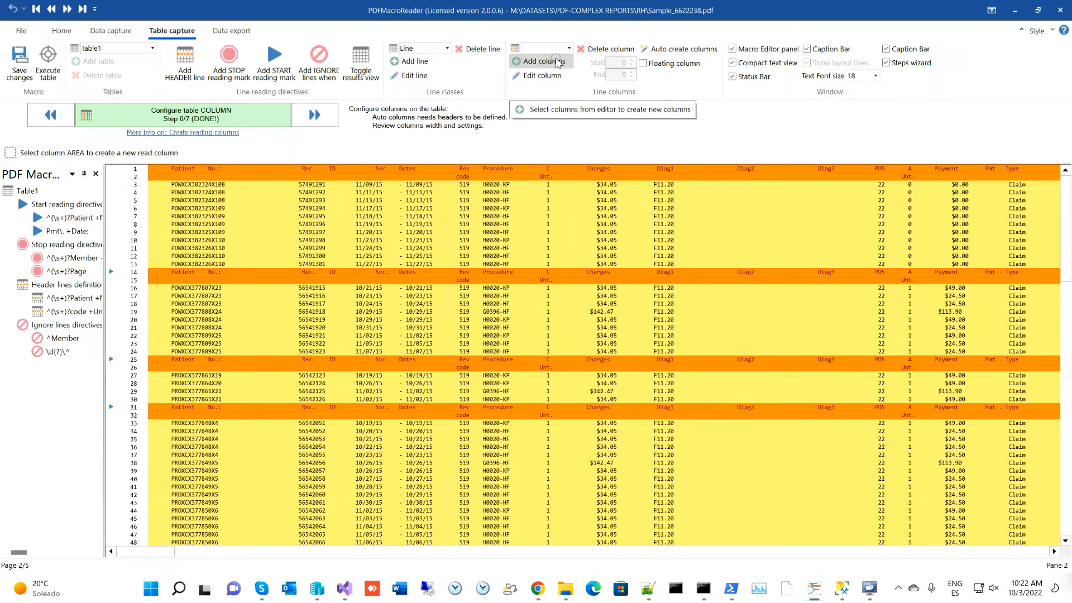
drag(166, 171, 272, 172)
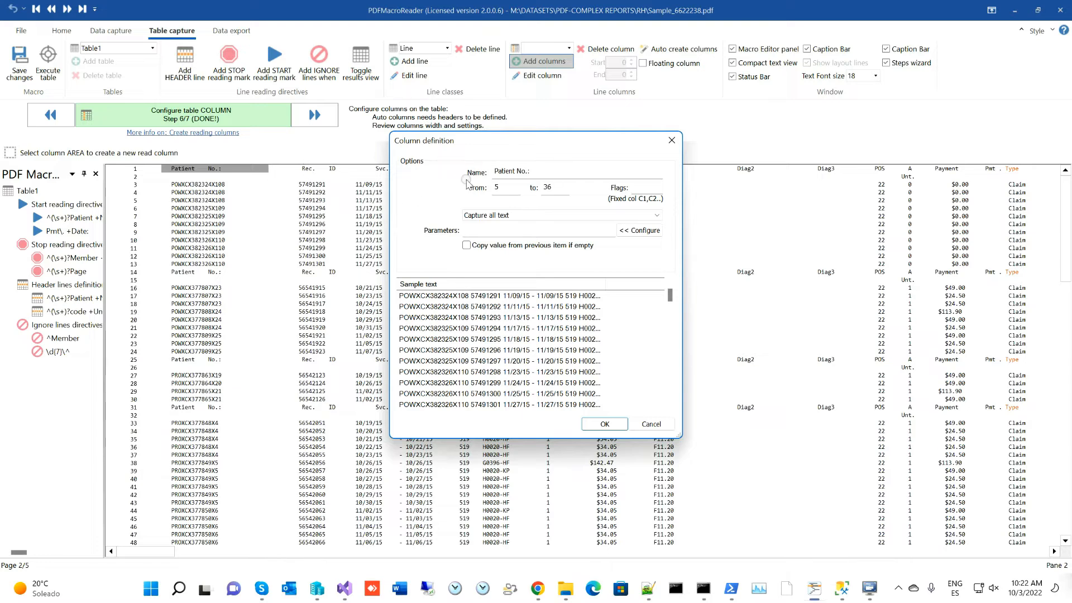
key(Return)
drag(283, 168, 478, 178)
key(Return)
key(Return)
- Add Table1 read columns from Svc. Dates and Rev code through Payment and Pmt . Type (characters 248–268)
key(Return)
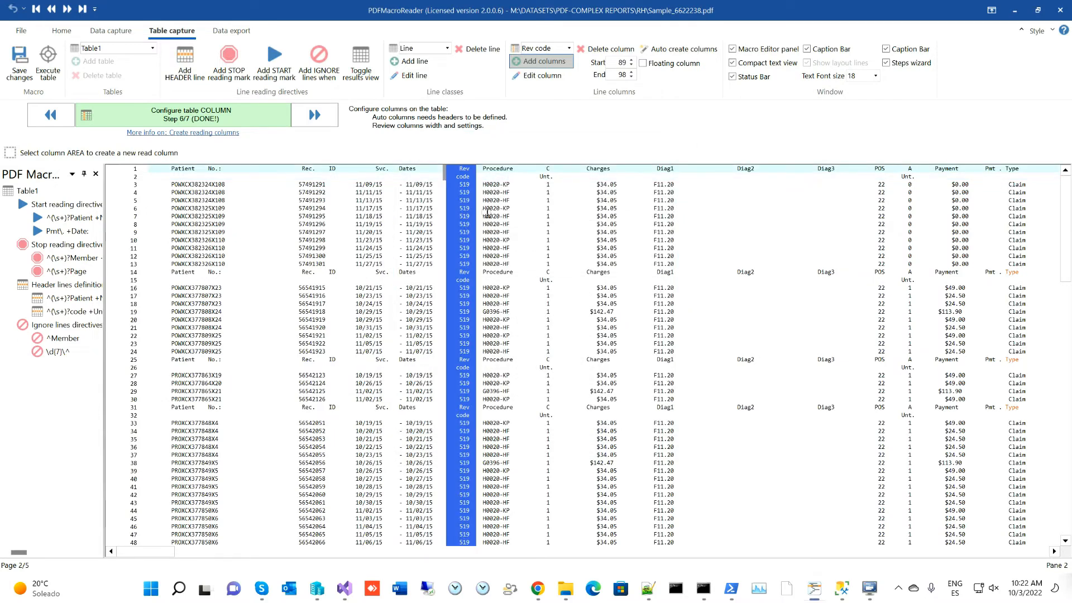
drag(481, 170, 979, 171)
key(Return)
key(Return)
key(Return)
key(Return)
key(Return)
key(Return)
key(Return)
key(Return)
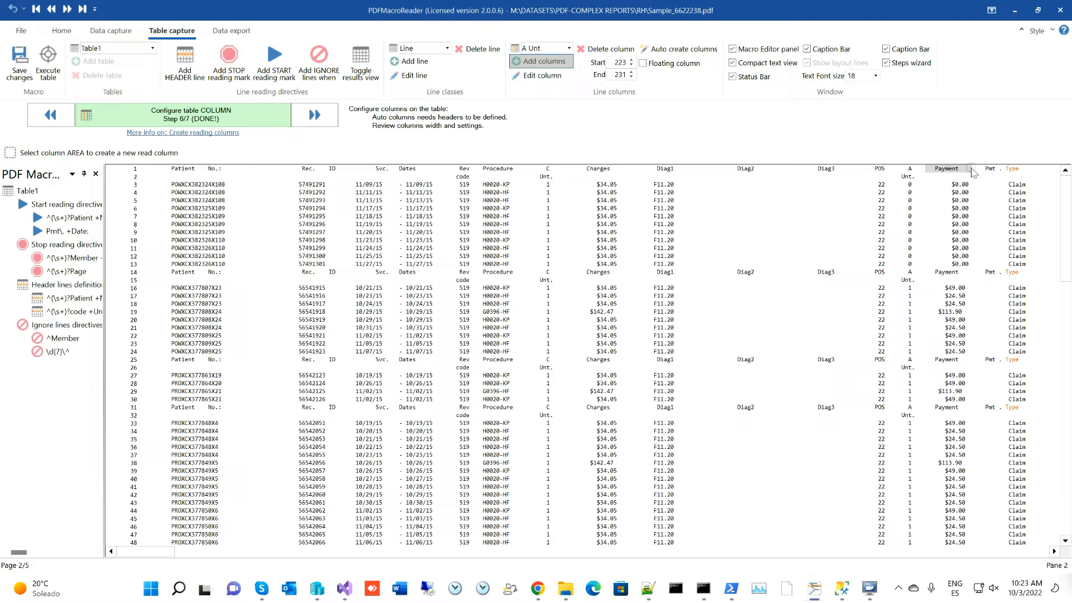
click(975, 170)
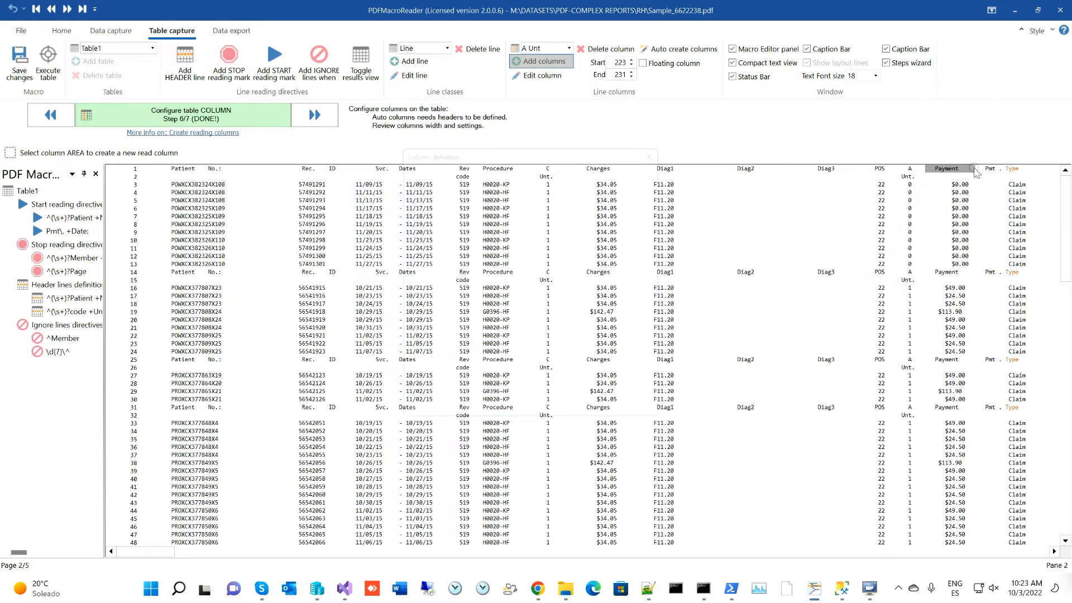
drag(981, 169, 1046, 169)
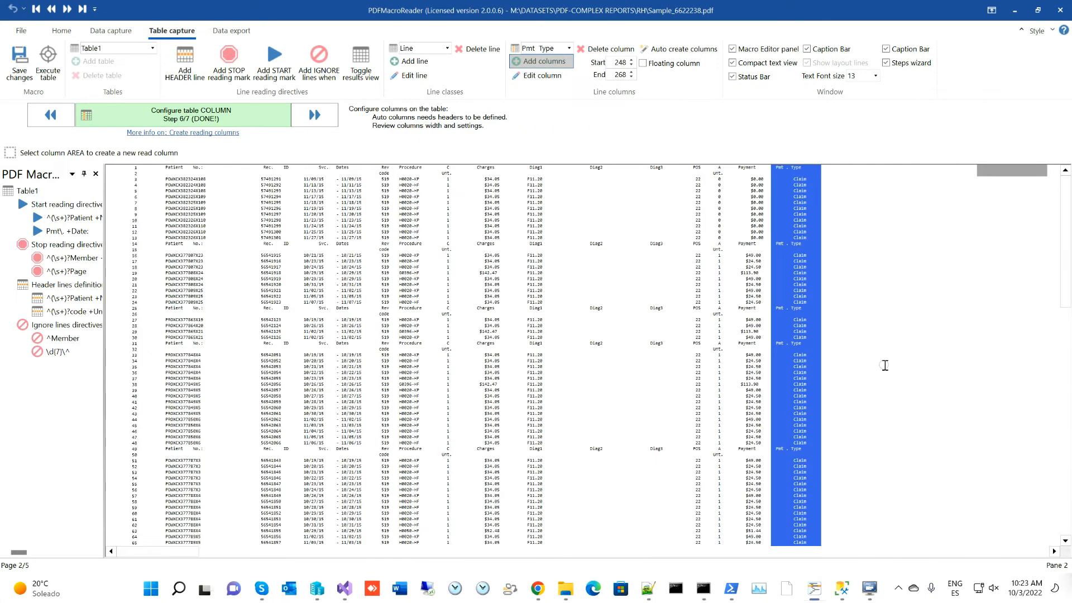
ctrl+scroll(886, 365, down, 1)
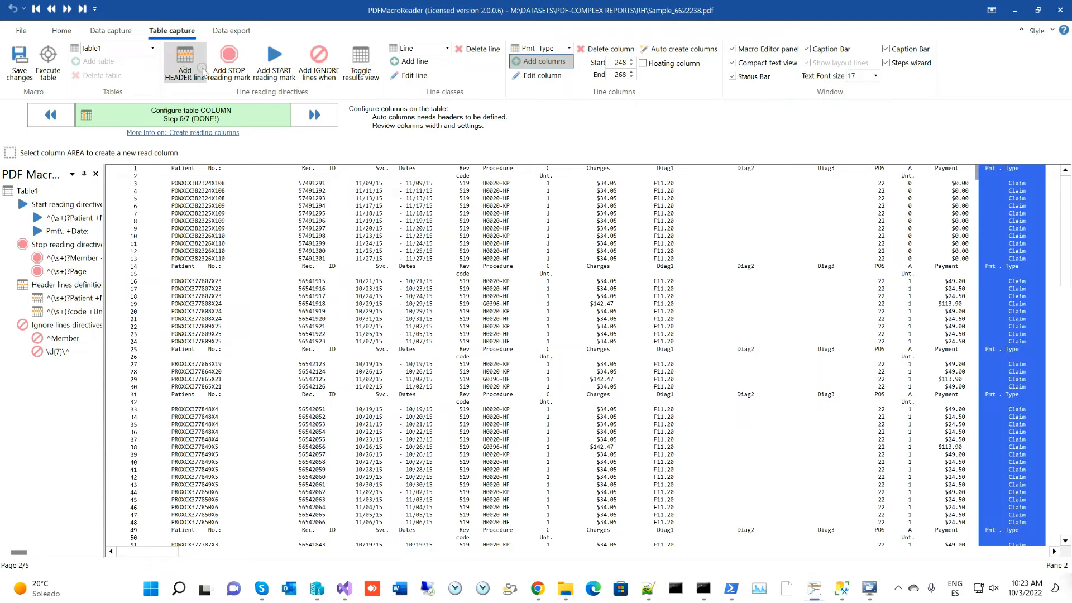
- Execute the table and widen the Table1.Line.Patient No: results column
click(48, 62)
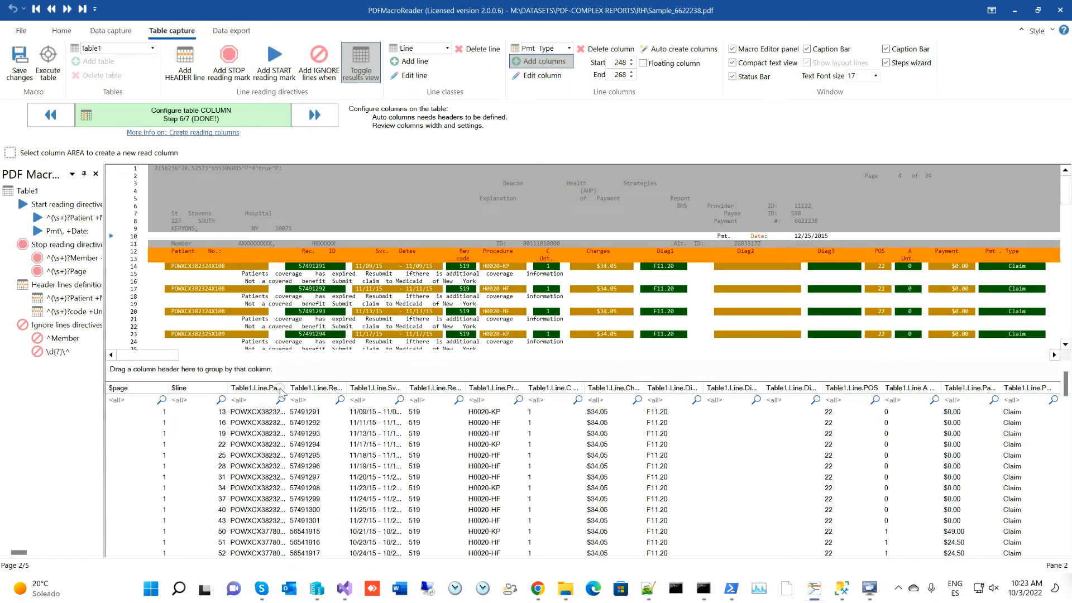
drag(287, 388, 317, 389)
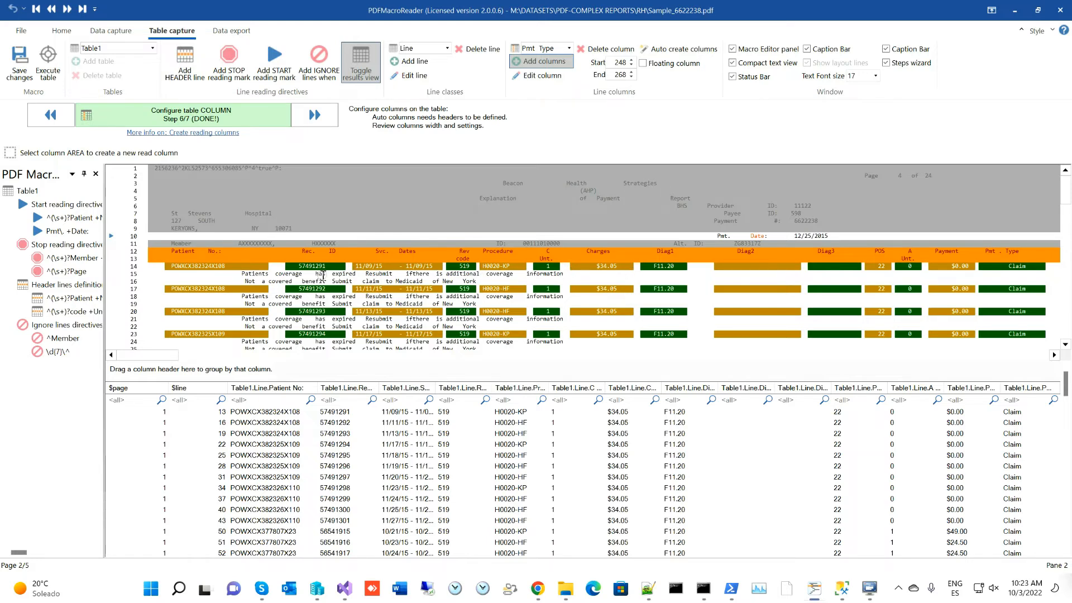
- For class Line2, add a read column named NOTE over the line-3 comment text (characters 22–144)
click(425, 48)
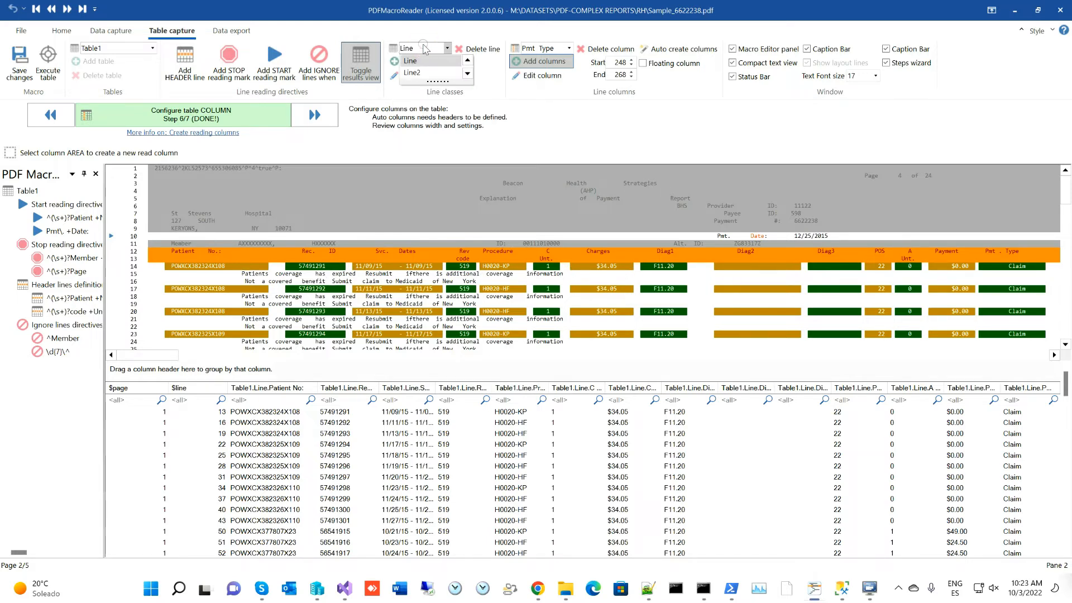
click(423, 72)
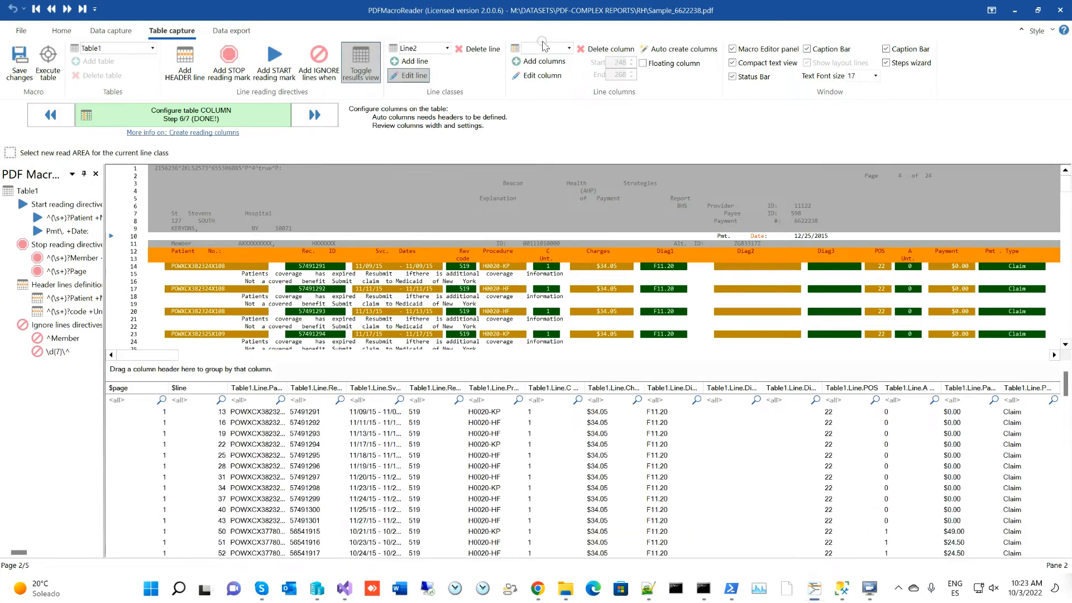
click(540, 61)
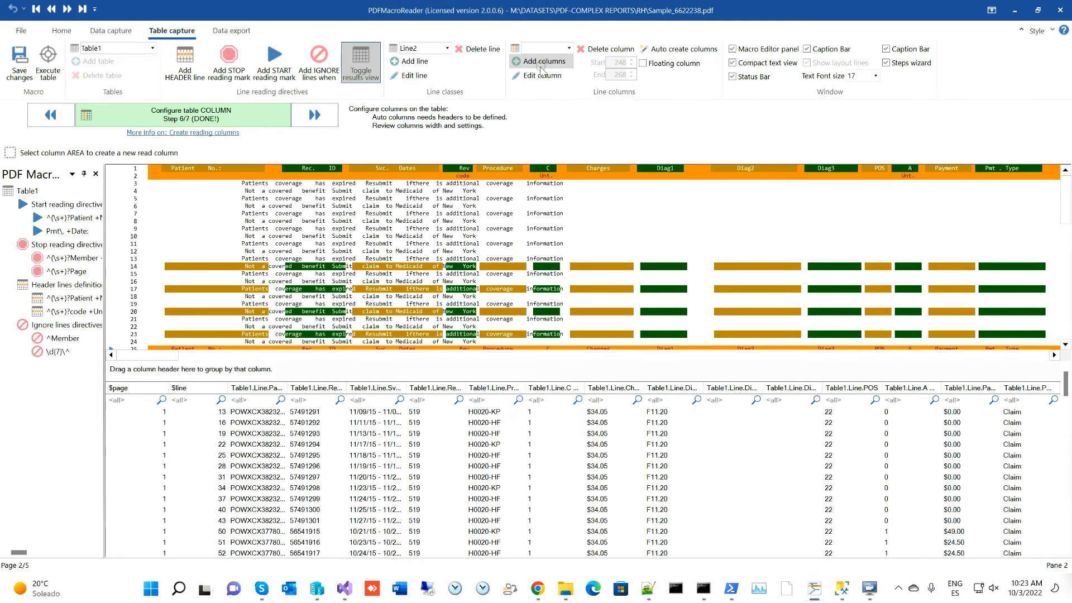
drag(223, 185, 633, 186)
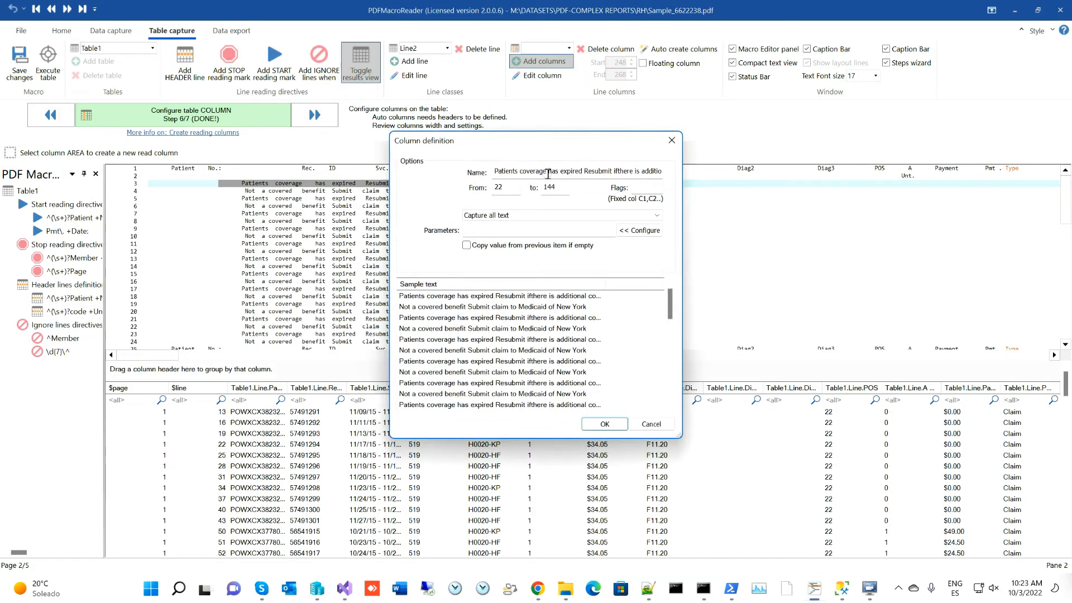
click(528, 168)
key(End)
key(shift+Home)
key(BackSpace)
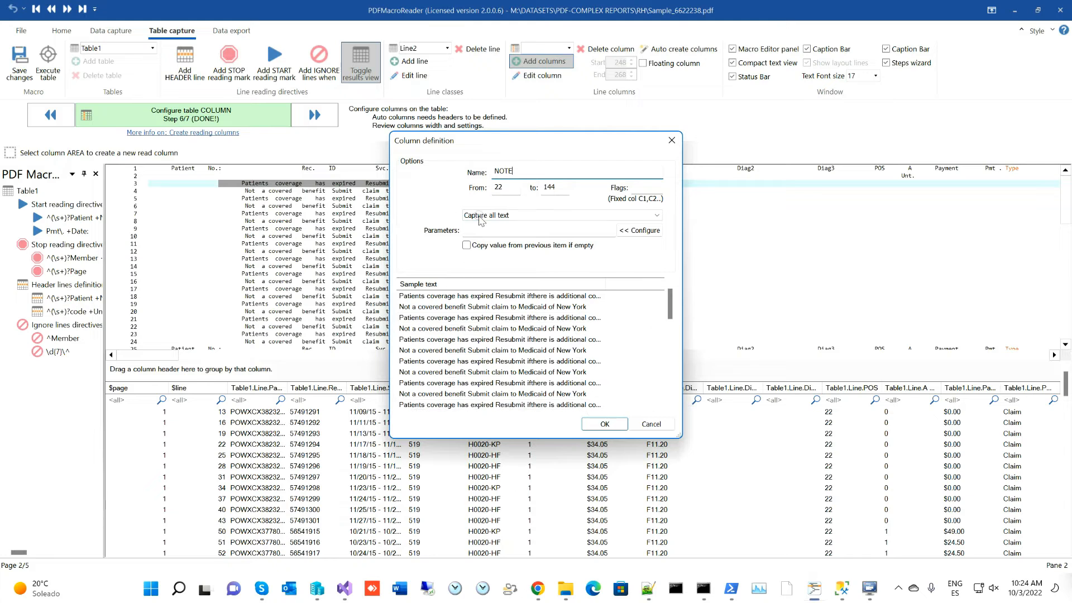
click(606, 424)
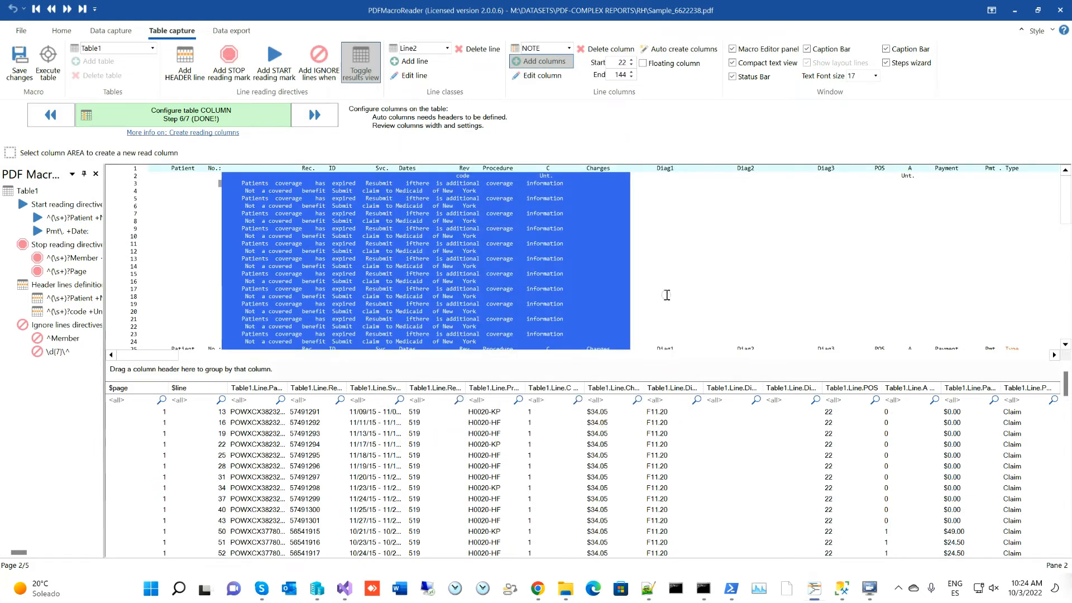
- Rerun the template with the NOTE column, then open the Line2 class settings
click(47, 70)
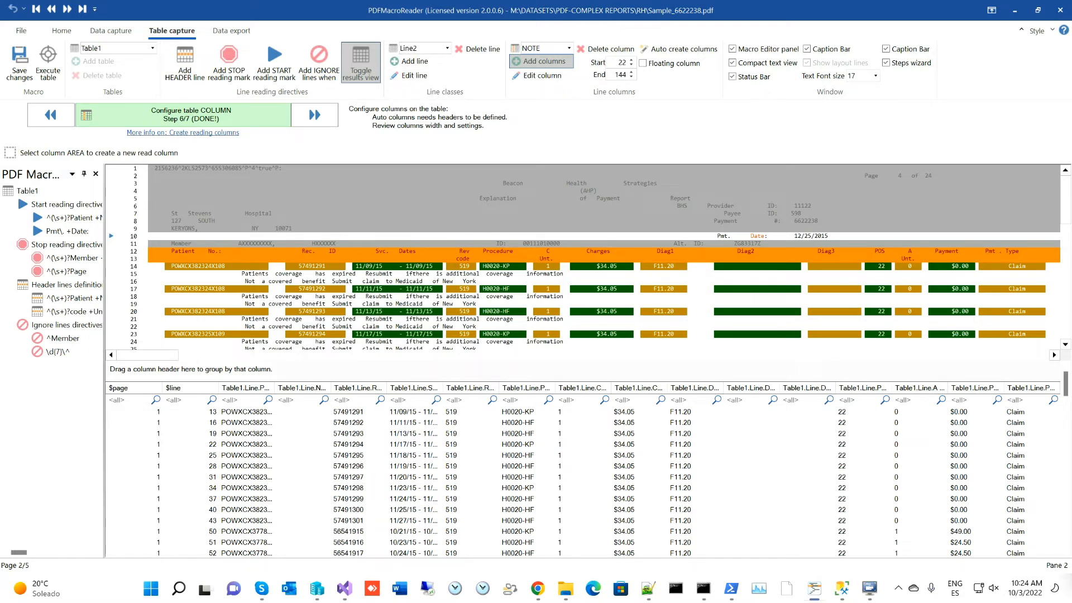
click(422, 49)
click(413, 74)
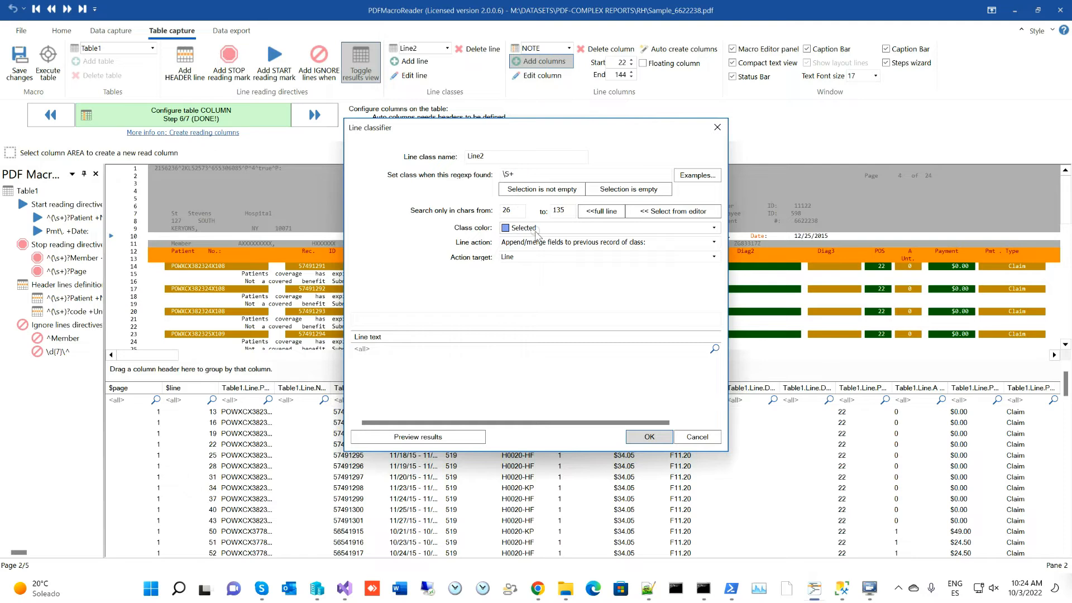
- Set Line2's action to 'Append/merge fields to previous record of class:' with target Line
click(538, 229)
click(539, 229)
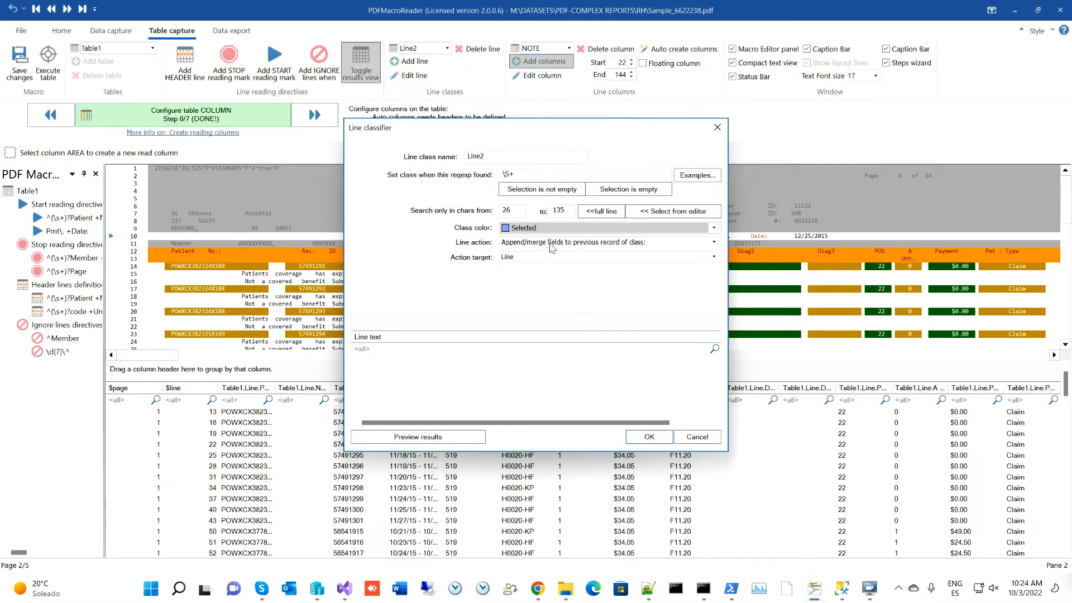
click(552, 244)
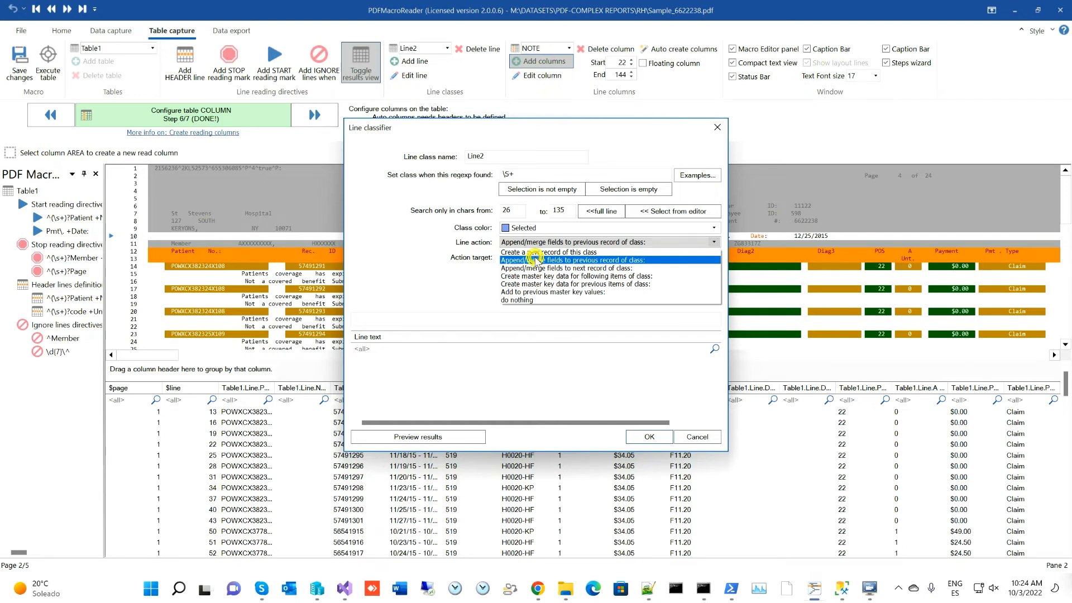
click(618, 260)
click(522, 257)
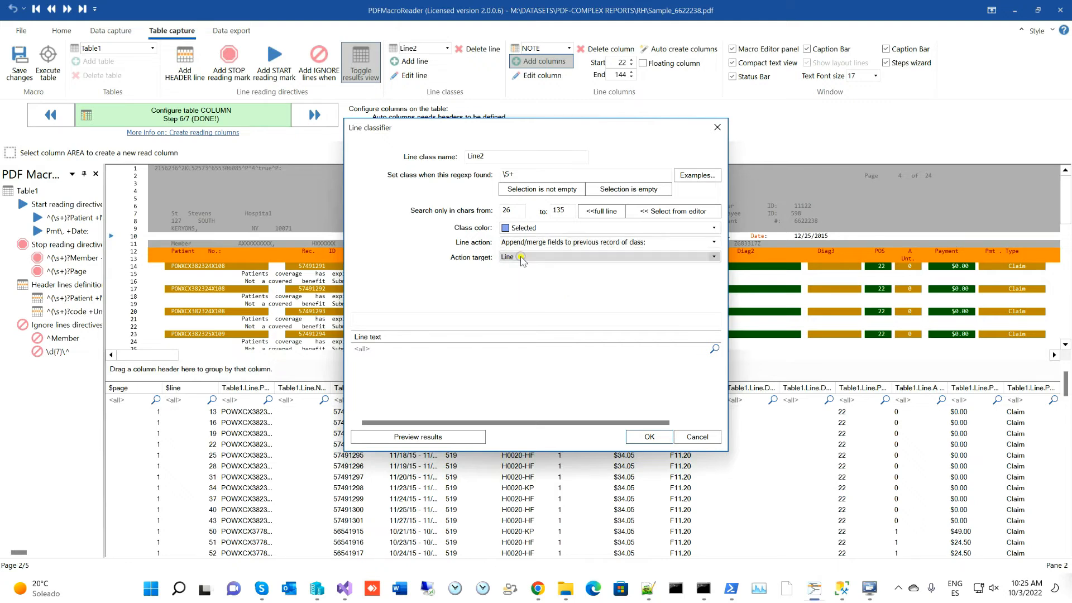
click(515, 275)
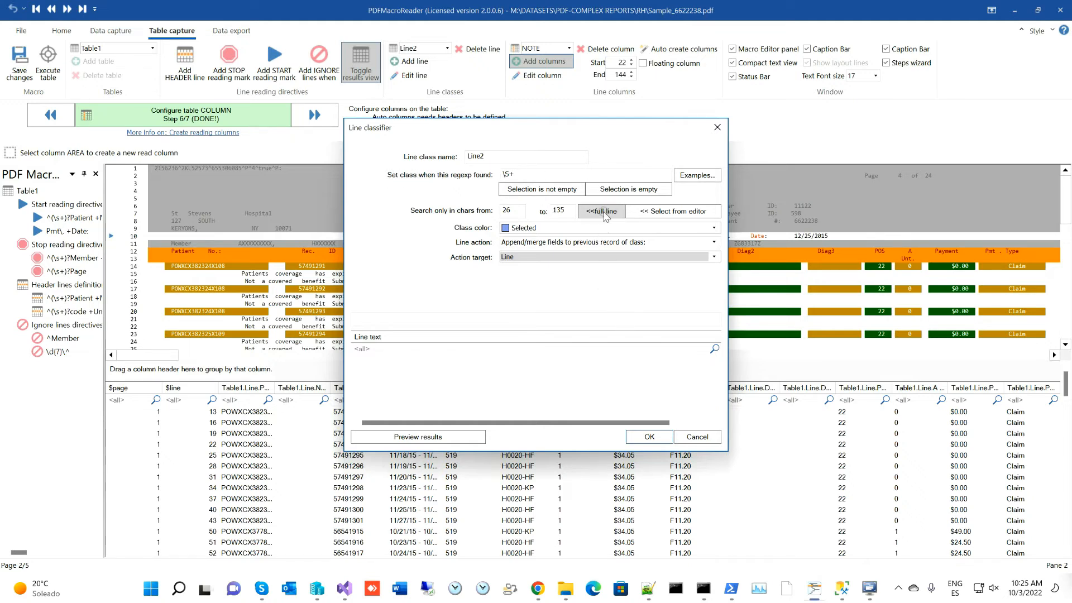
click(652, 436)
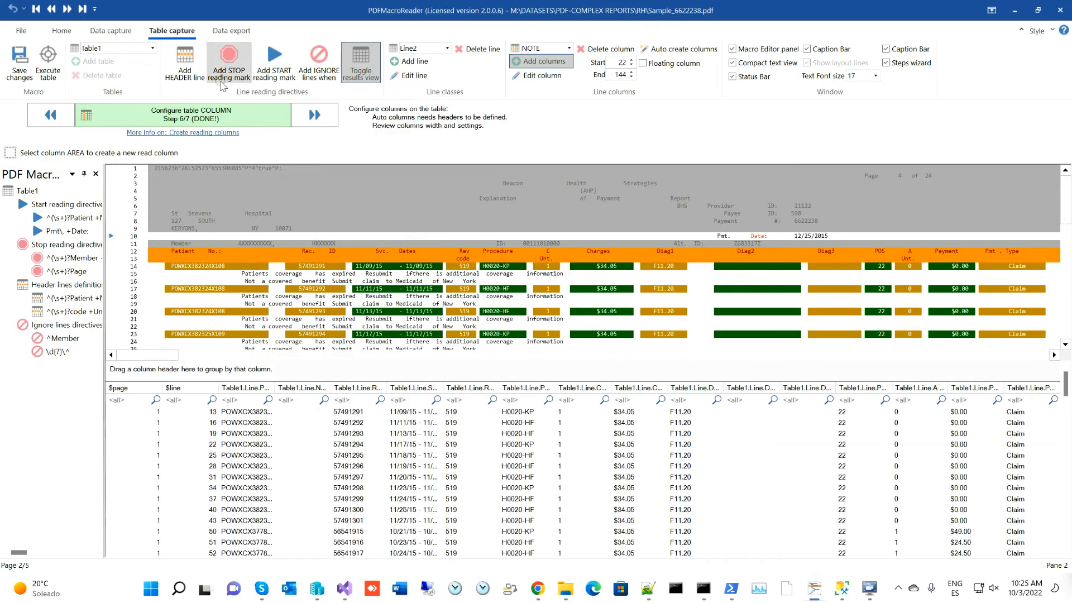
- Save the template, acknowledge 'Template saved!!', and execute the table again
click(20, 81)
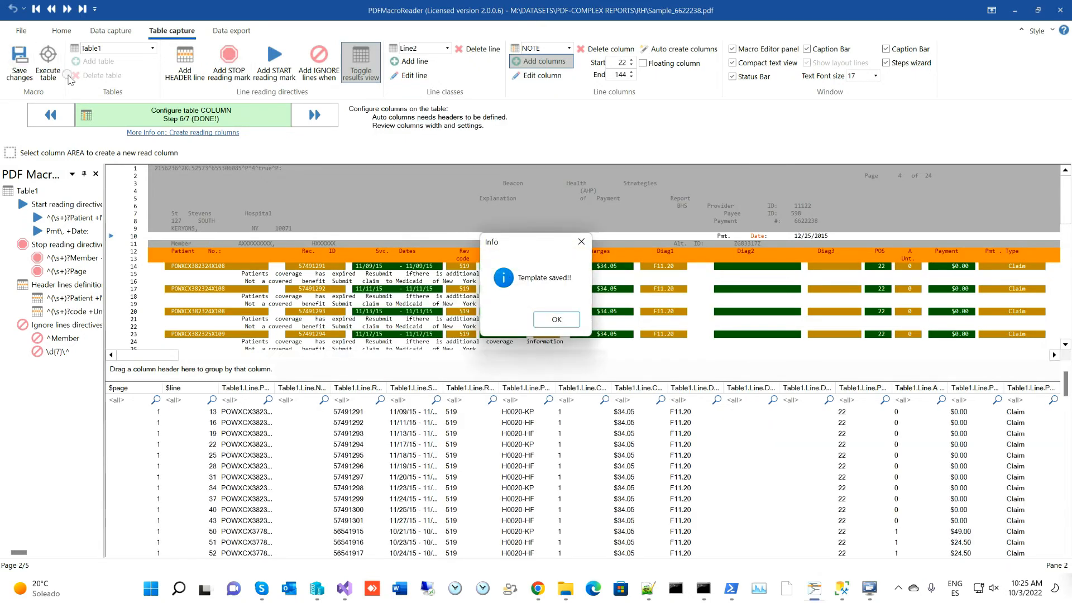
click(569, 321)
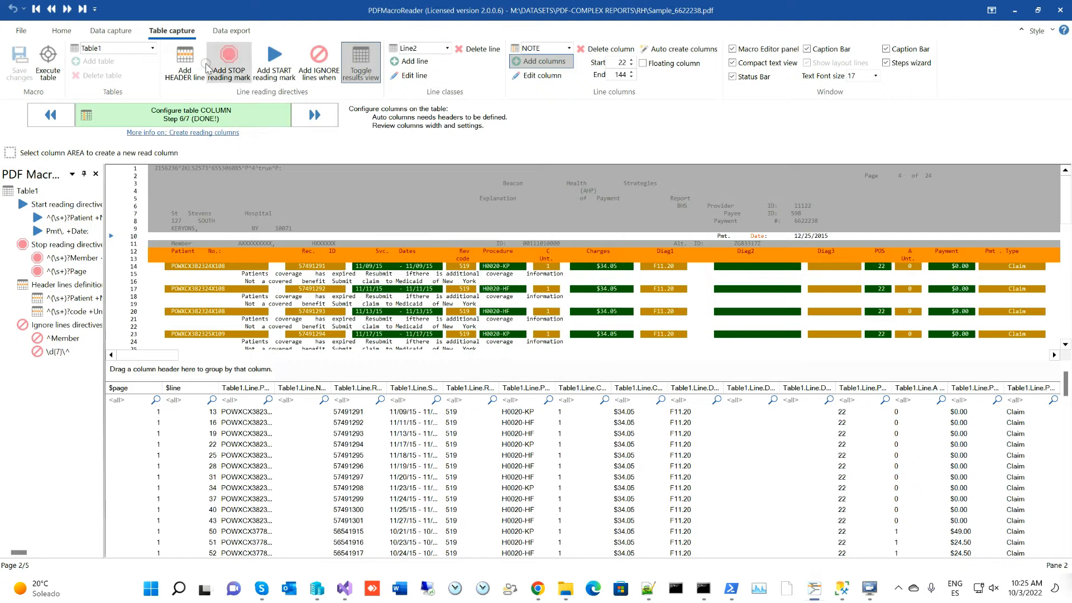
click(48, 64)
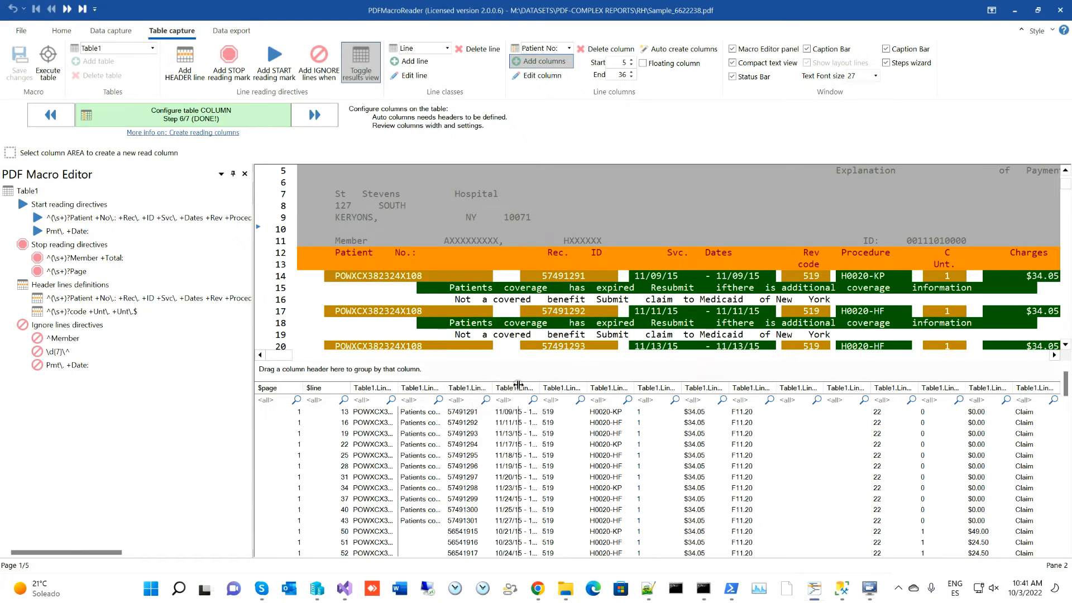
- Widen the patient and Table1.Line2.Notes results columns so full IDs and notes show
double_click(446, 385)
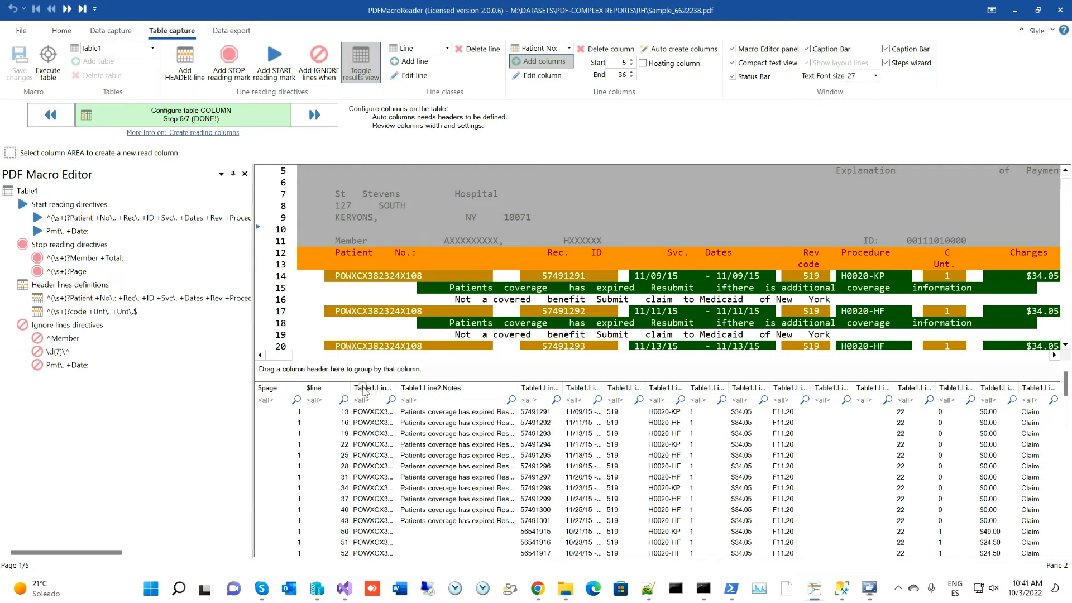
drag(398, 387, 426, 387)
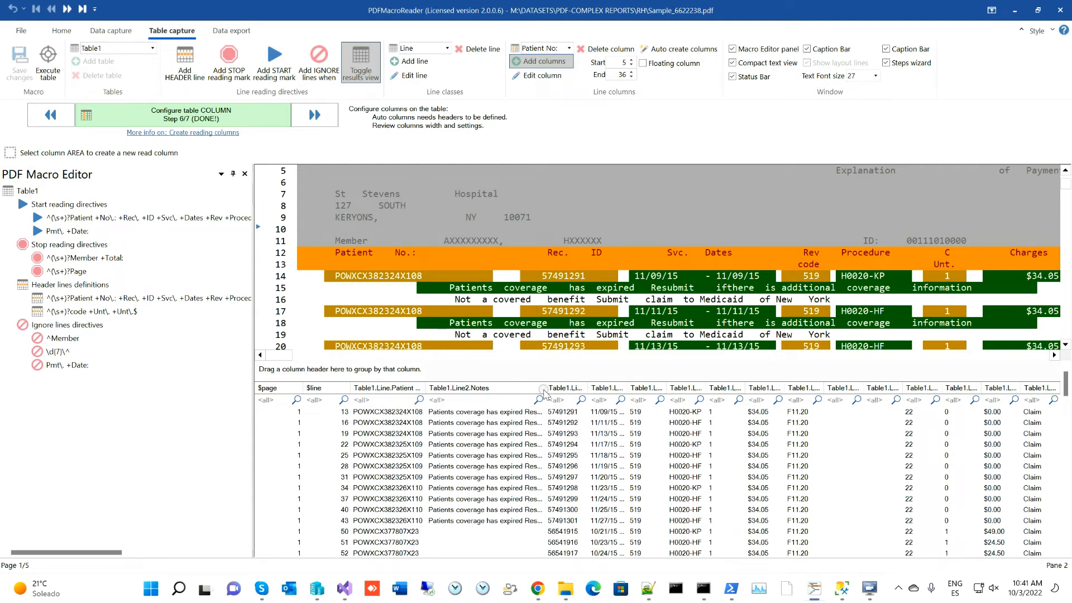
drag(544, 389, 676, 389)
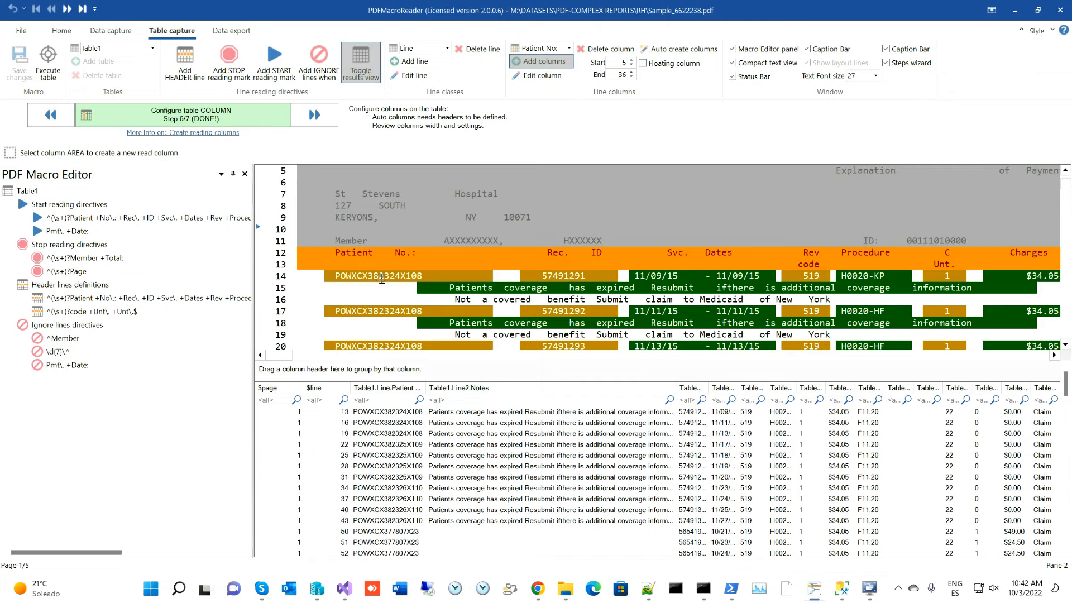
- Advance to export step 7/7, clearing the line 1125 breakpoint with F9 and resuming with F5
click(316, 116)
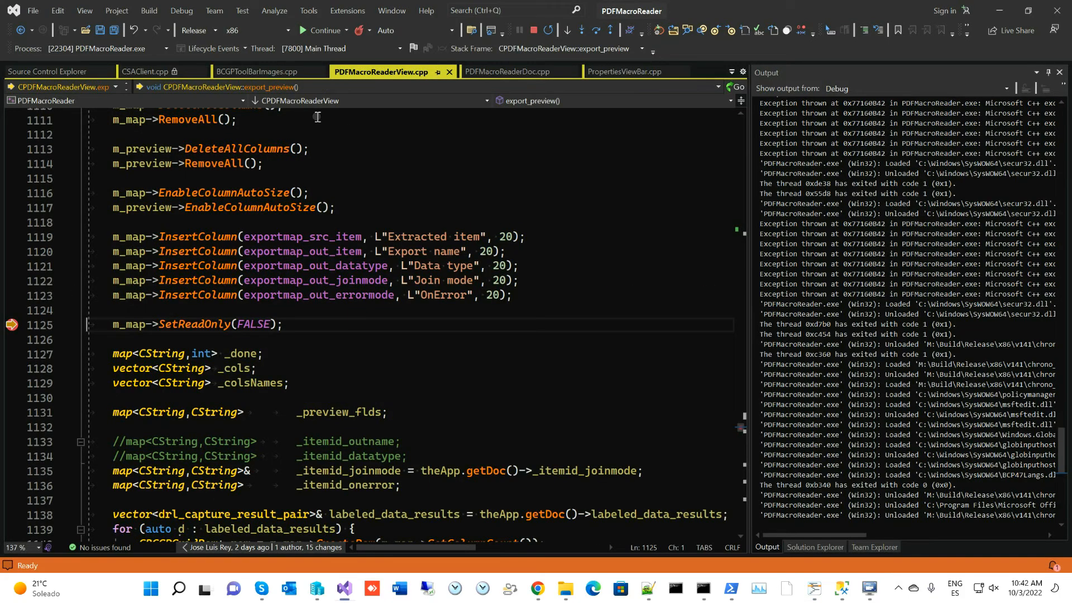
key(F9)
key(F5)
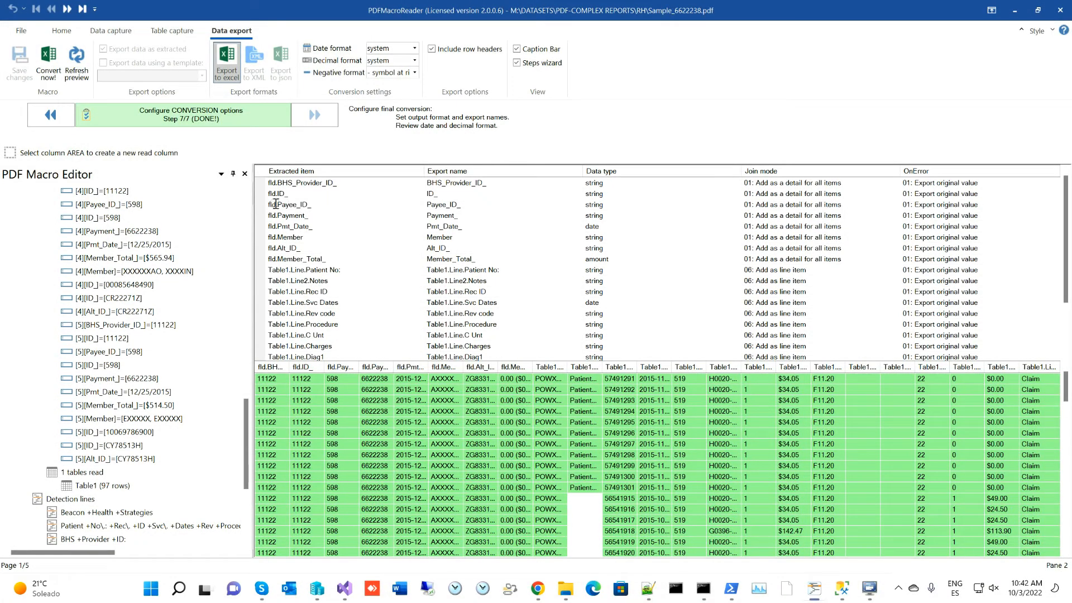
- Review the Payment_ and Pmt_Date_ entries and select the first header field rows
scroll(92, 258, up, 15)
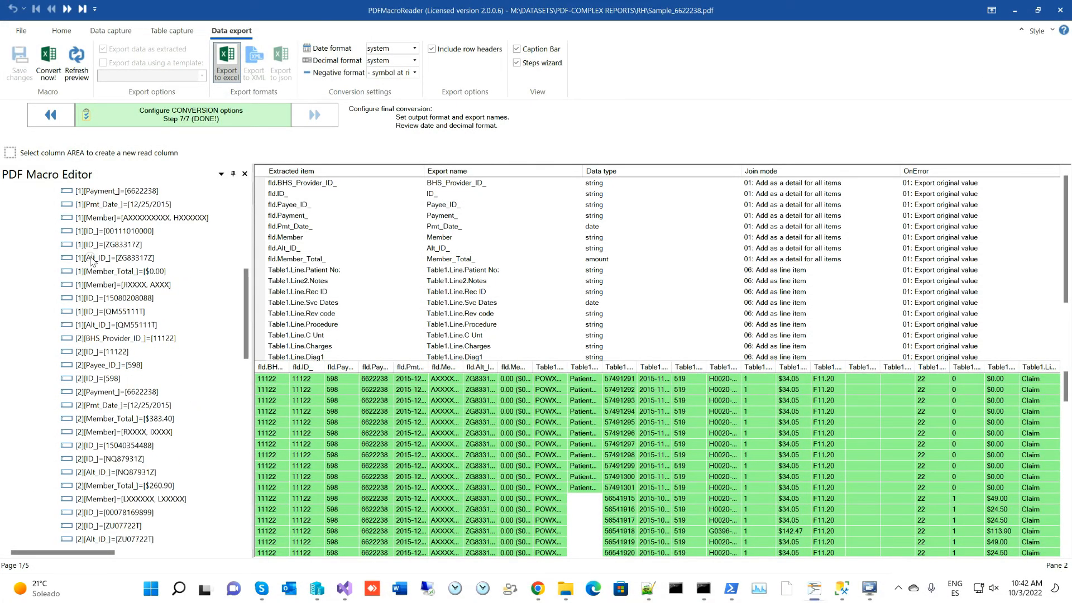
scroll(94, 255, down, 2)
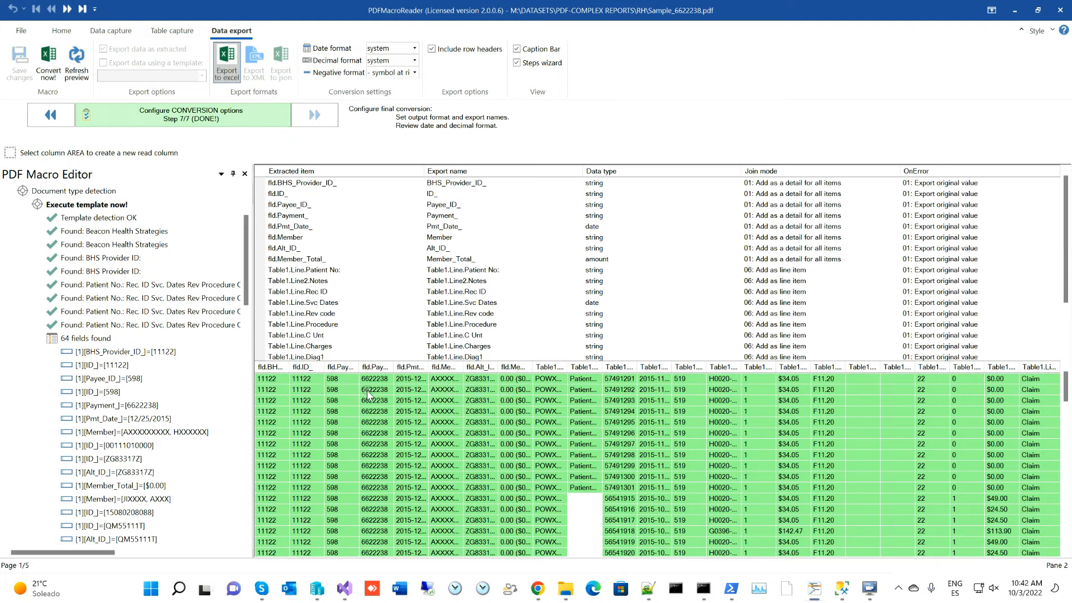
click(293, 216)
click(291, 226)
drag(260, 182, 259, 221)
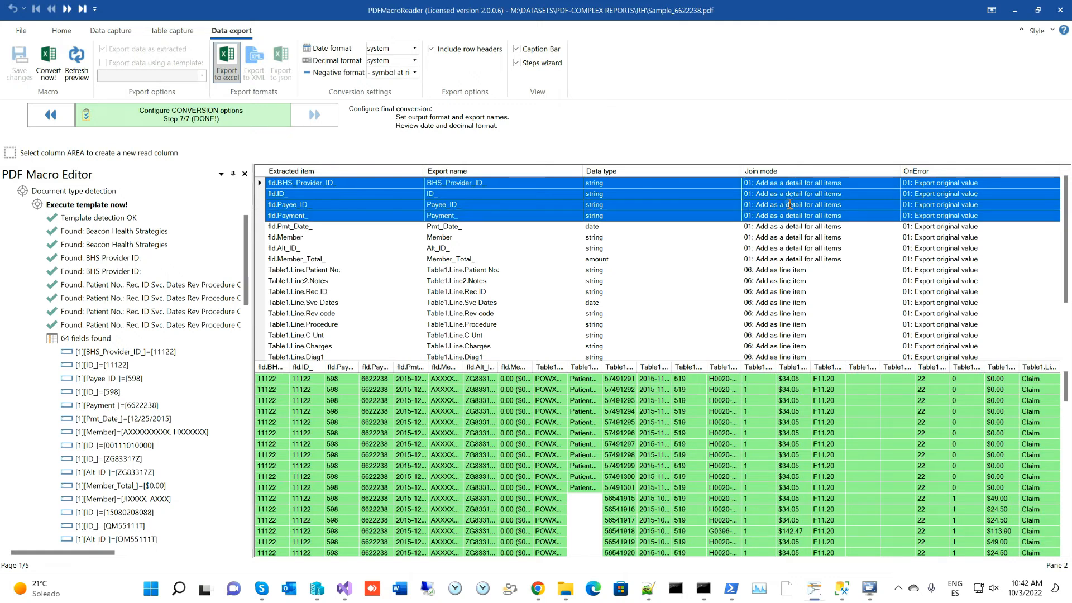
- Set fld.Member's join mode to '02: Add as a detail for items on next lines'
click(262, 237)
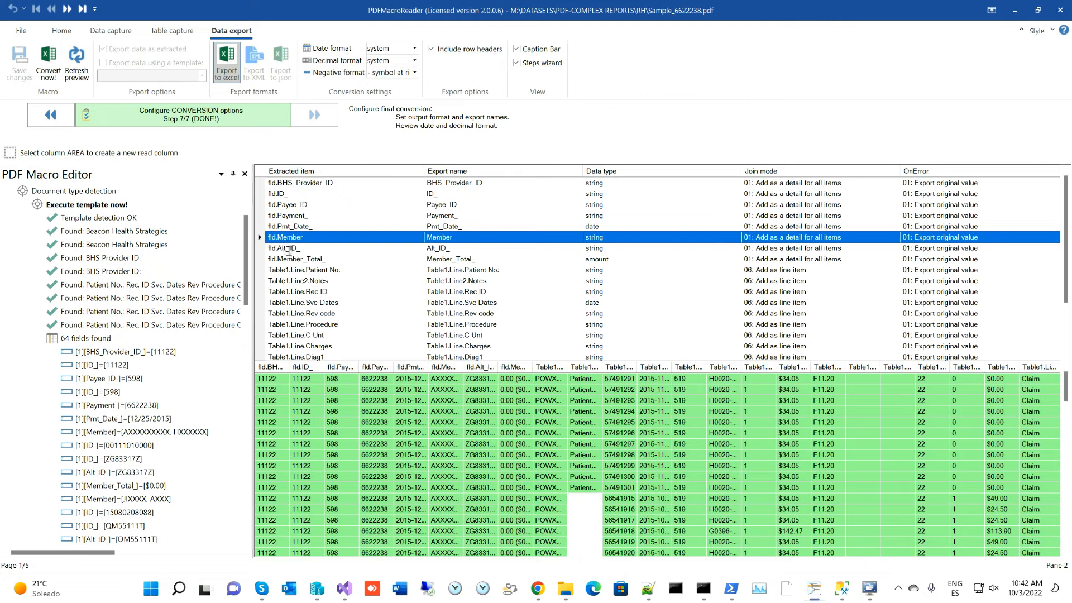
click(281, 238)
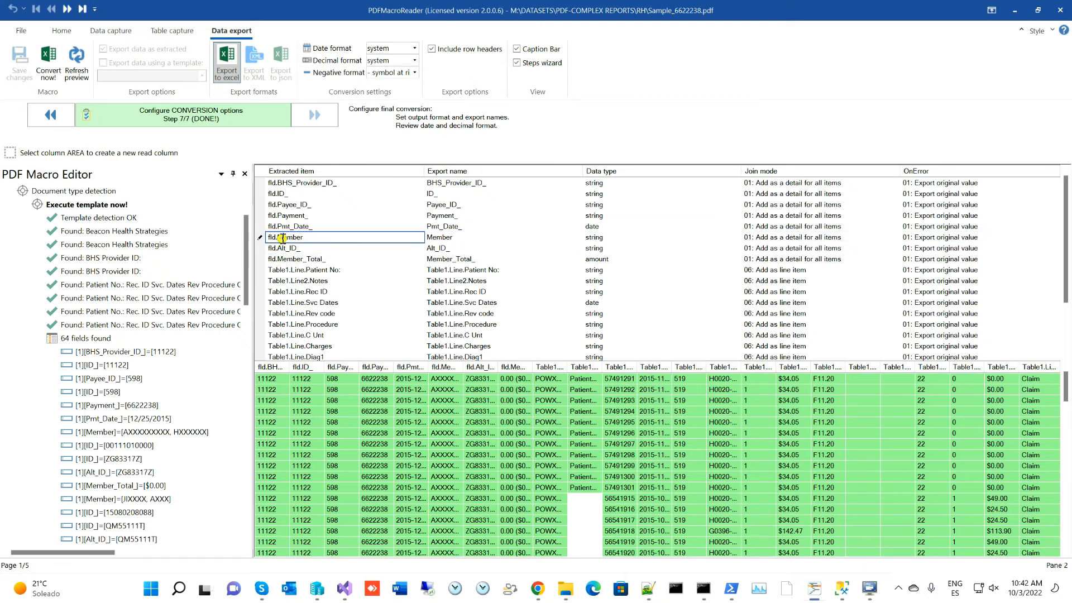
click(774, 241)
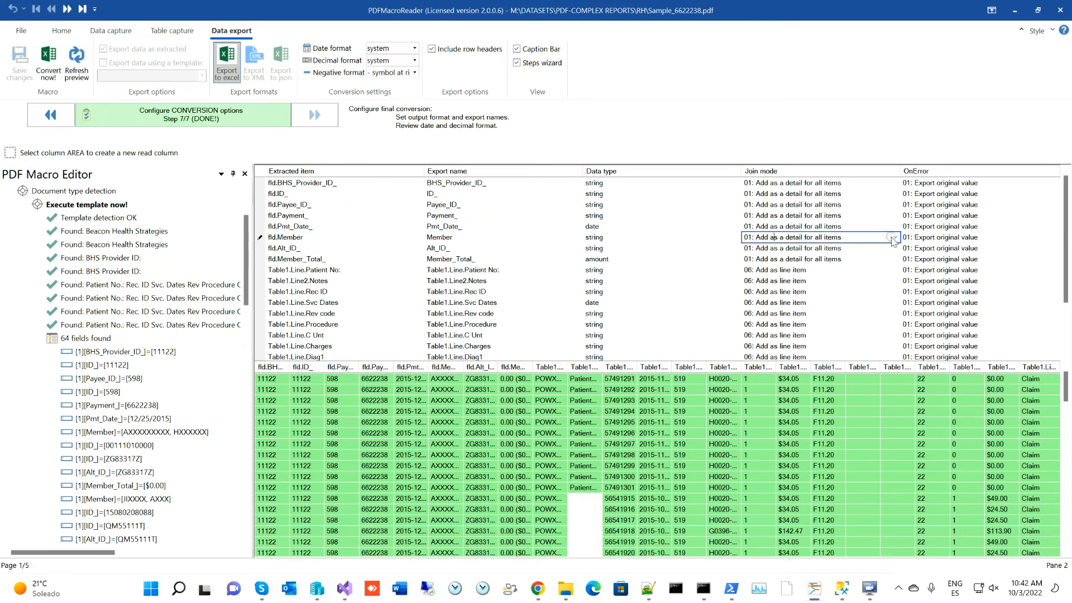
click(895, 238)
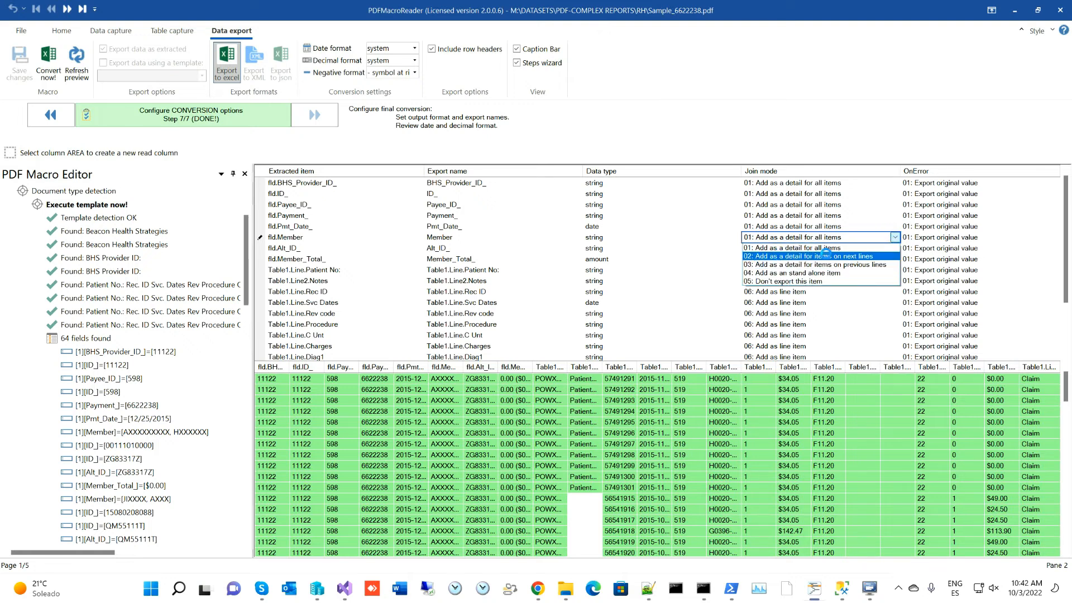
click(826, 256)
- Give fld.Alt_ID_ the same next-lines join mode, then return to the PDF page
click(848, 251)
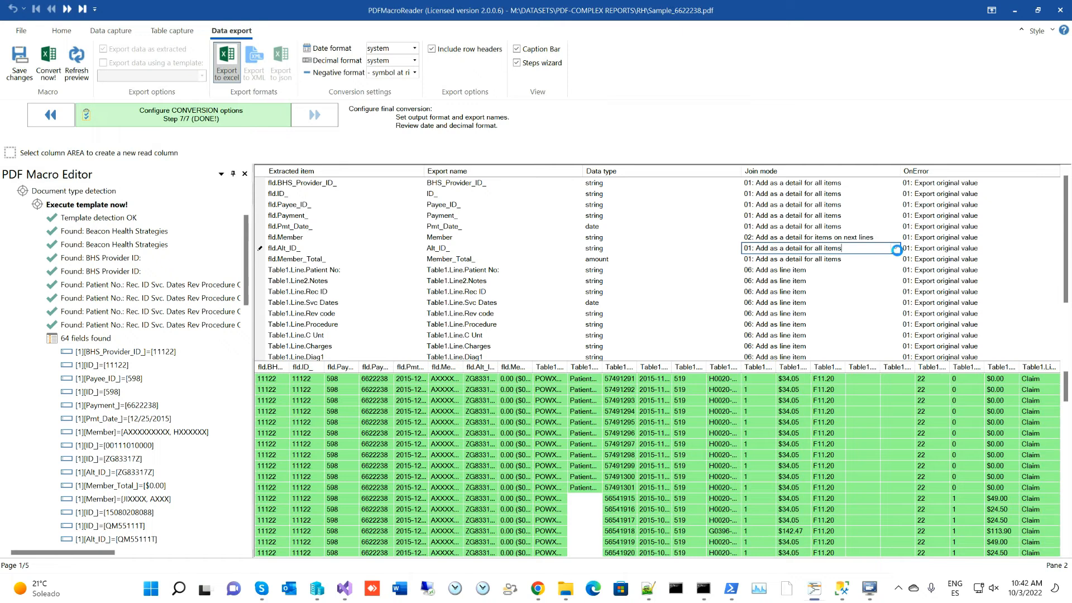
click(897, 249)
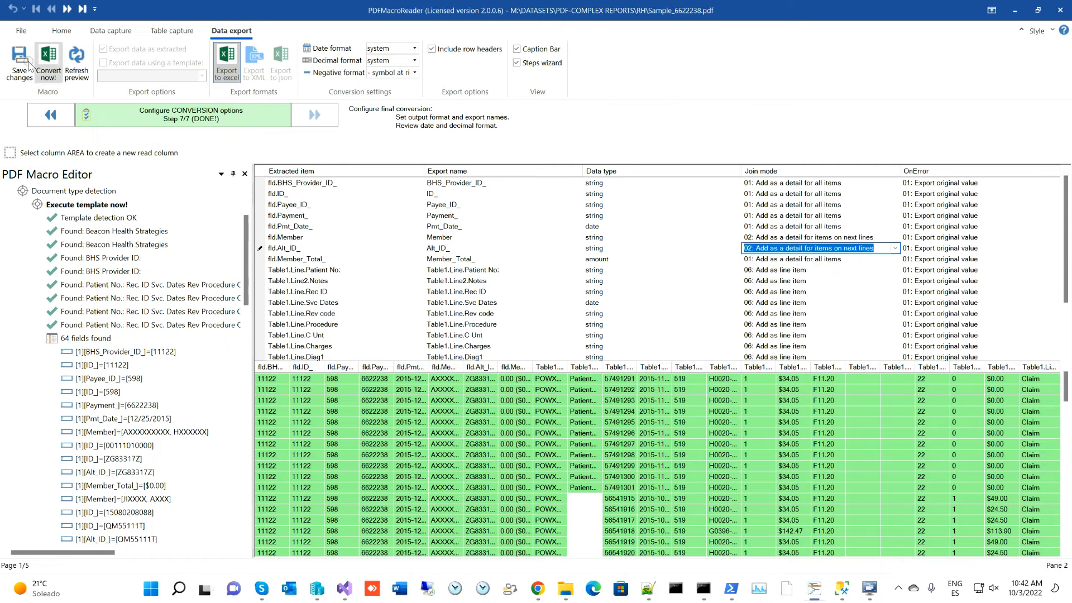
click(110, 30)
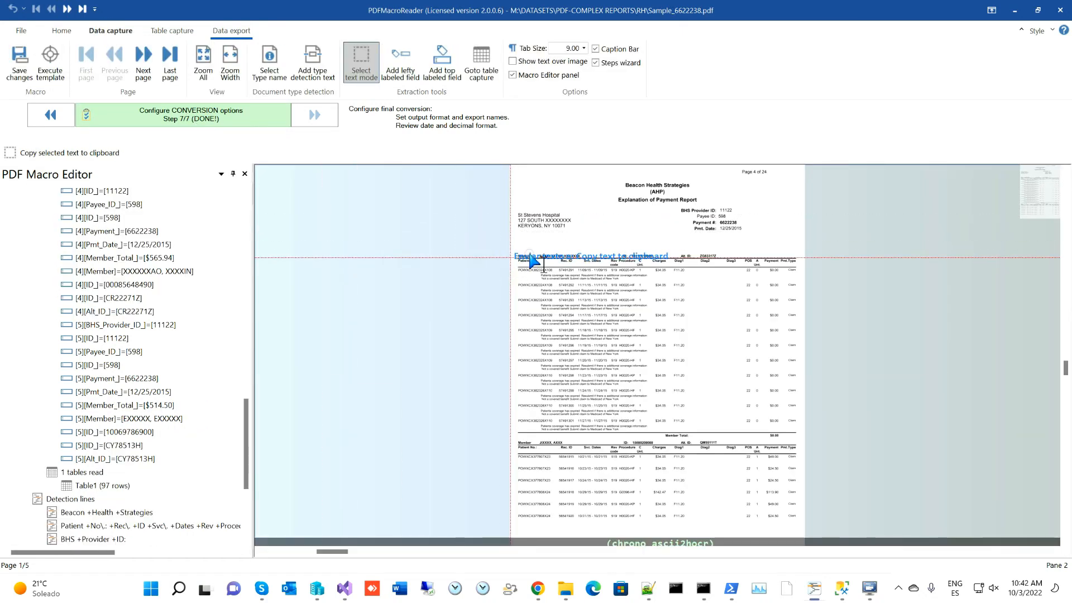
- Inspect the report header on the PDF page, then return to the Data export view
scroll(575, 250, up, 5)
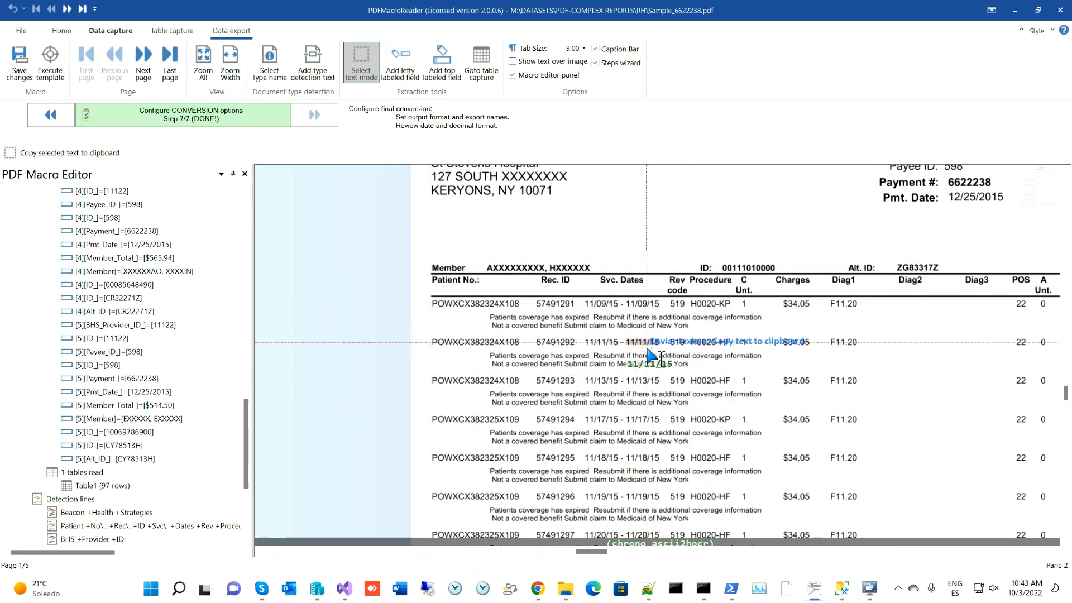
drag(696, 204, 512, 381)
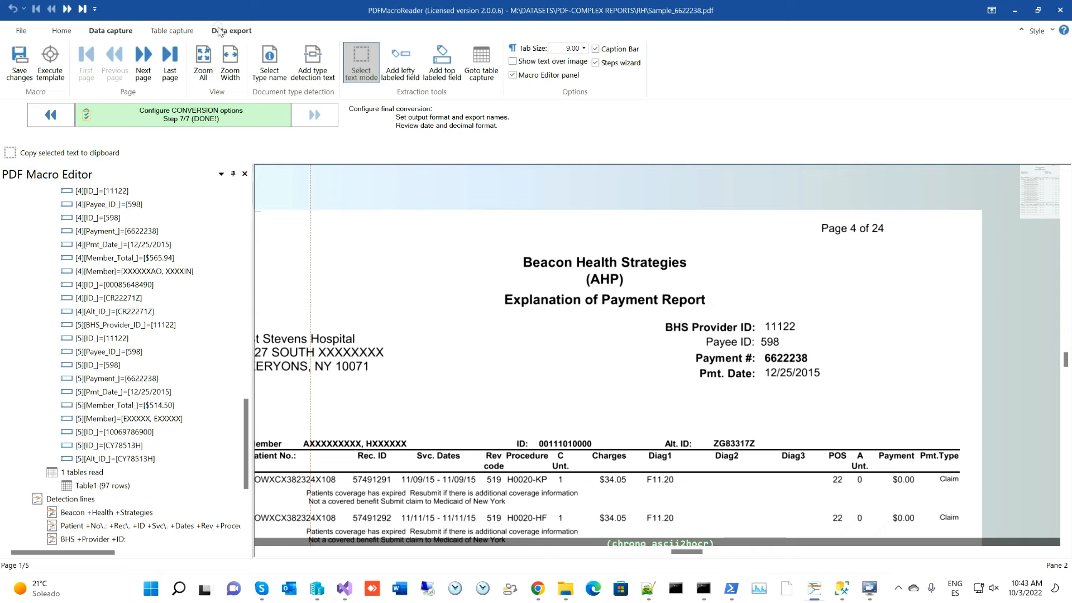
click(235, 33)
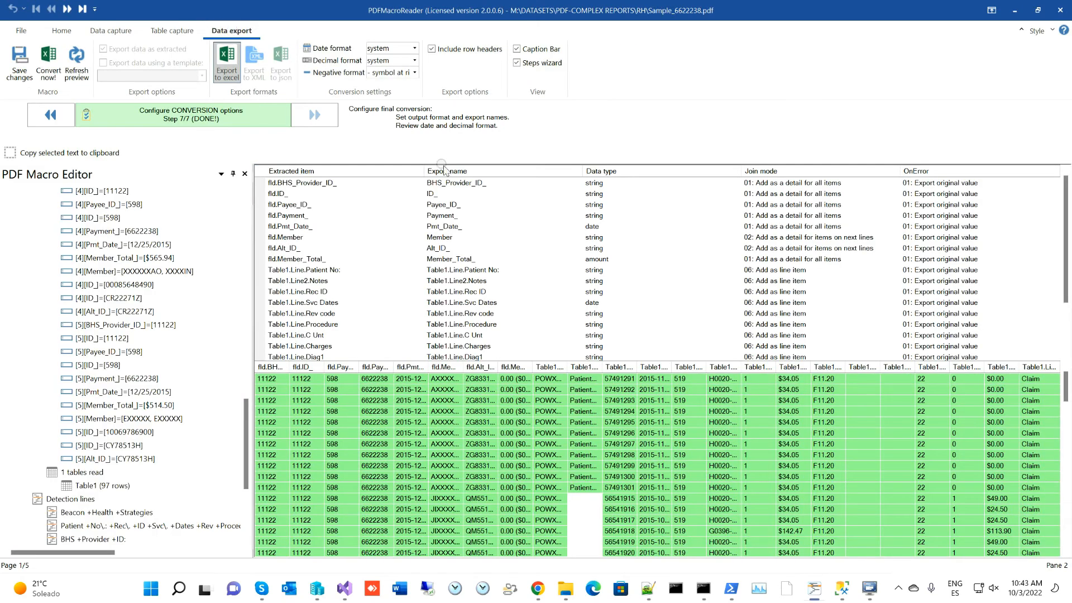
- Set the ID_ field's join mode to 02, joining it as detail for next lines
click(261, 248)
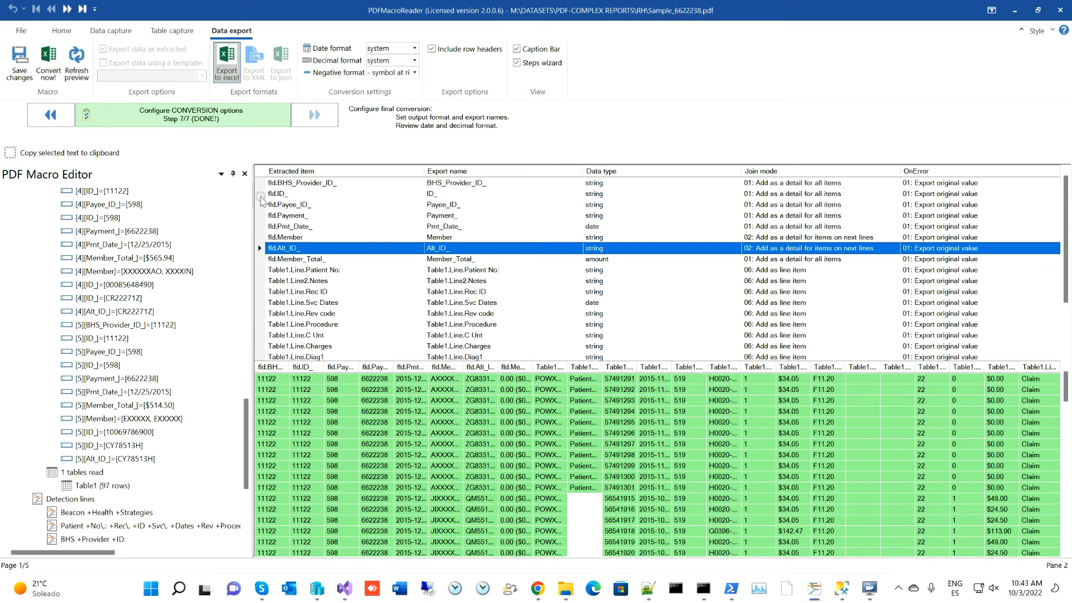
click(264, 194)
click(855, 195)
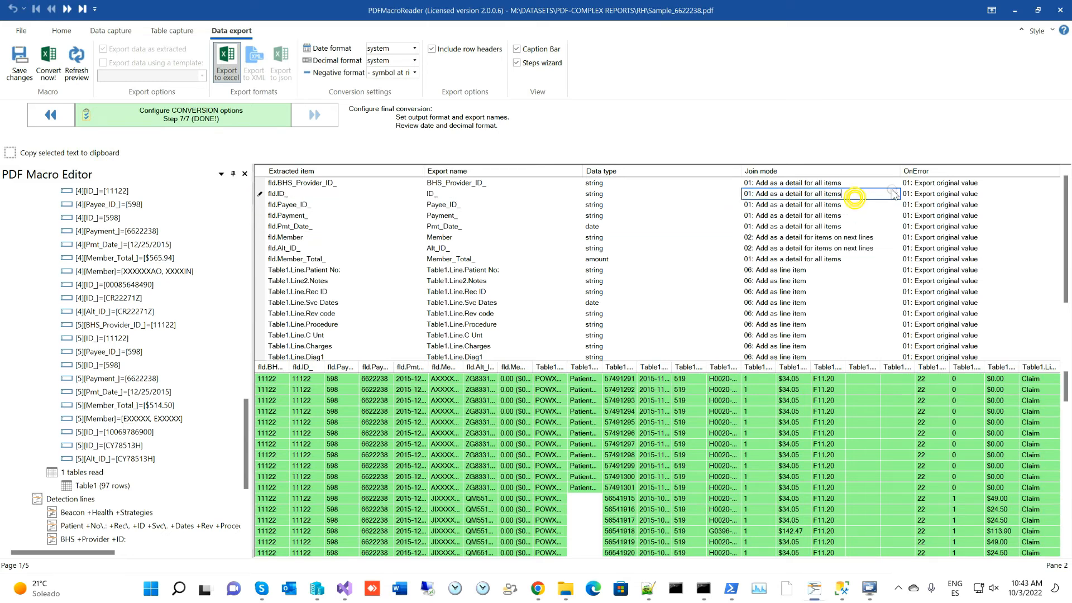
click(895, 193)
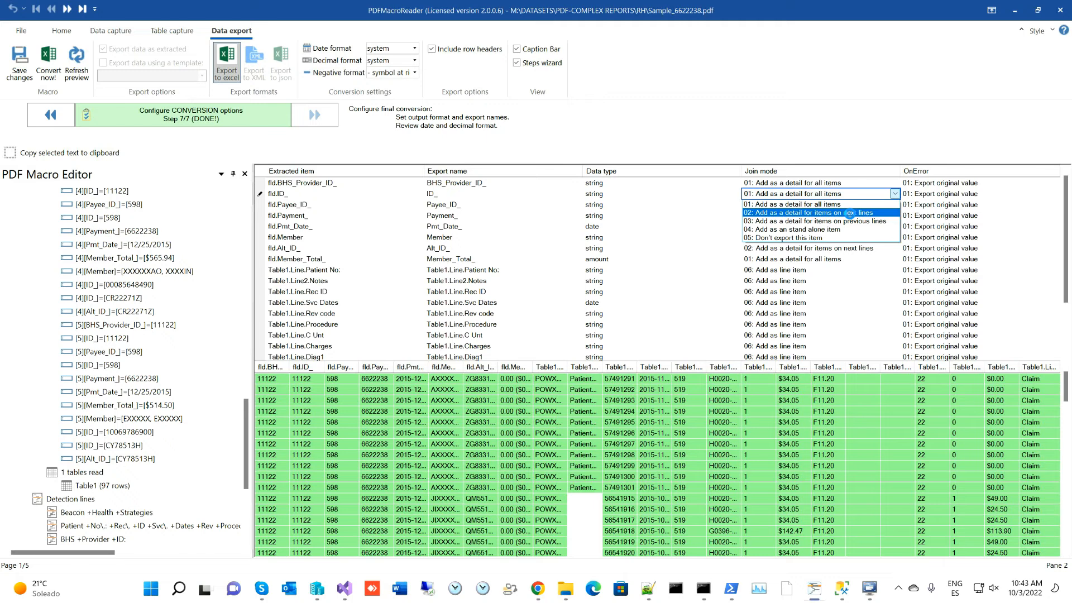
click(849, 214)
click(728, 224)
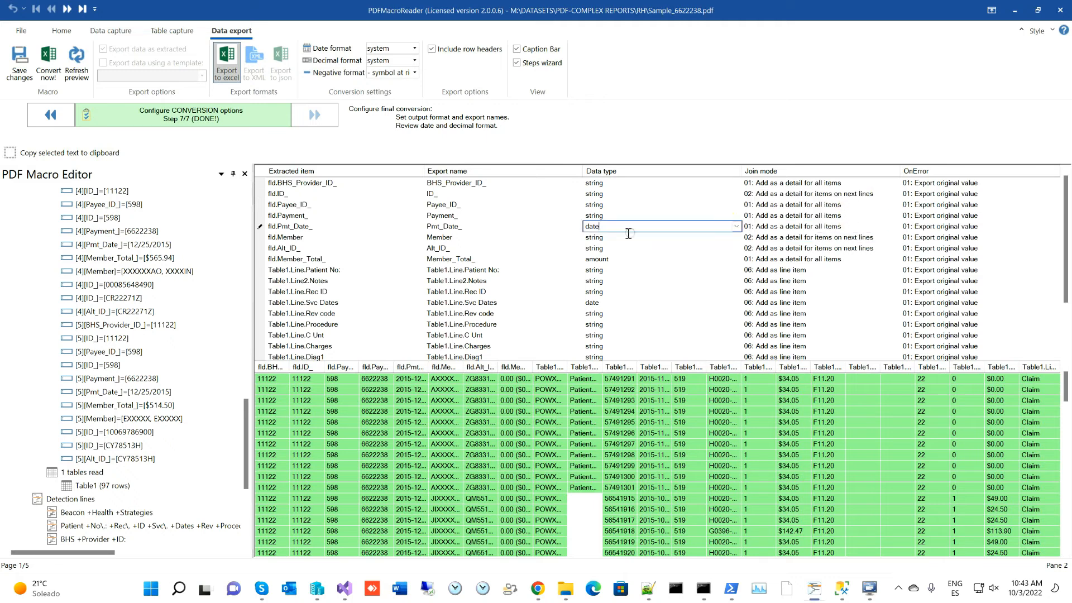
- Set the Member_Total_ join mode to 03, joining it as detail for previous lines
click(258, 260)
click(120, 31)
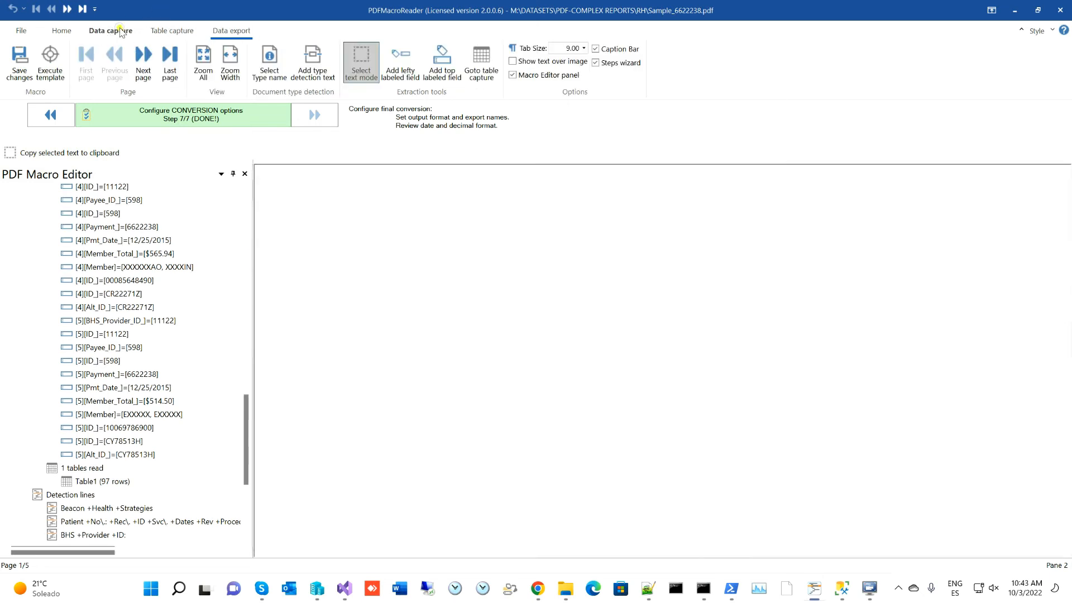
scroll(598, 412, down, 8)
scroll(675, 321, down, 2)
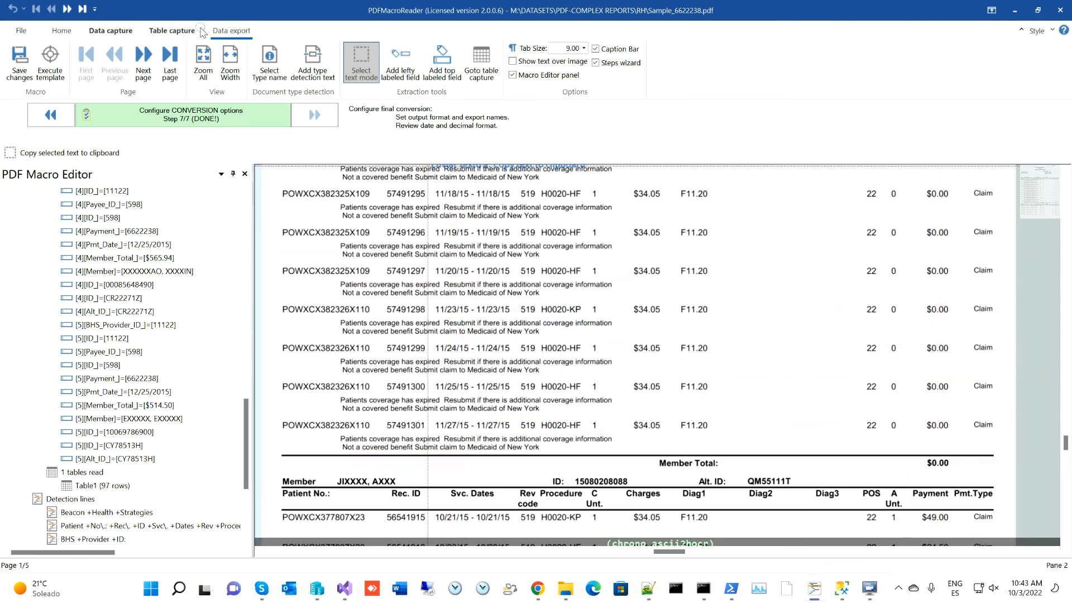
click(231, 31)
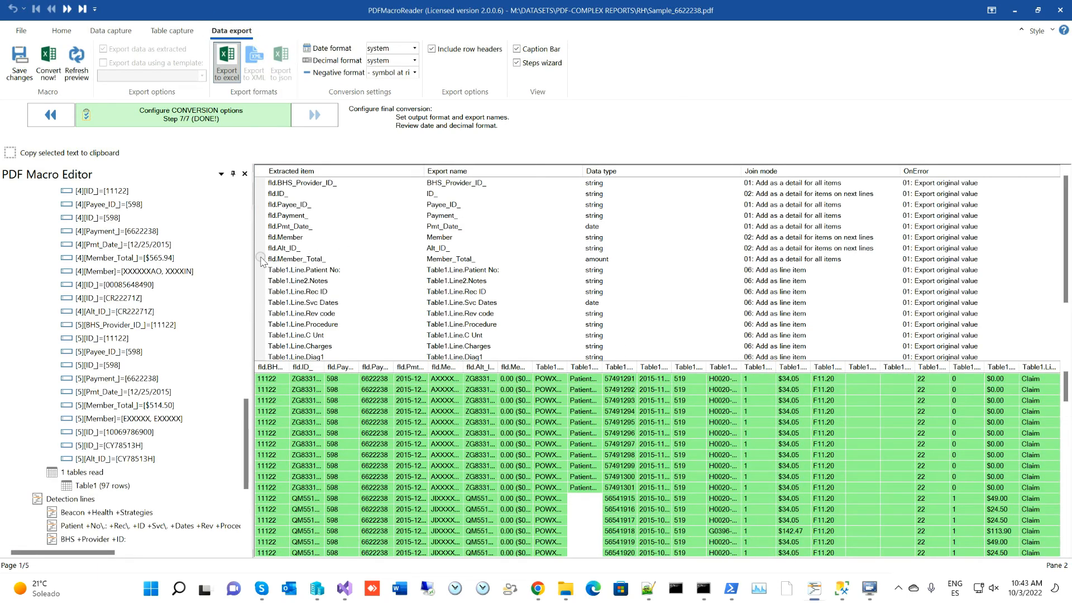
click(261, 259)
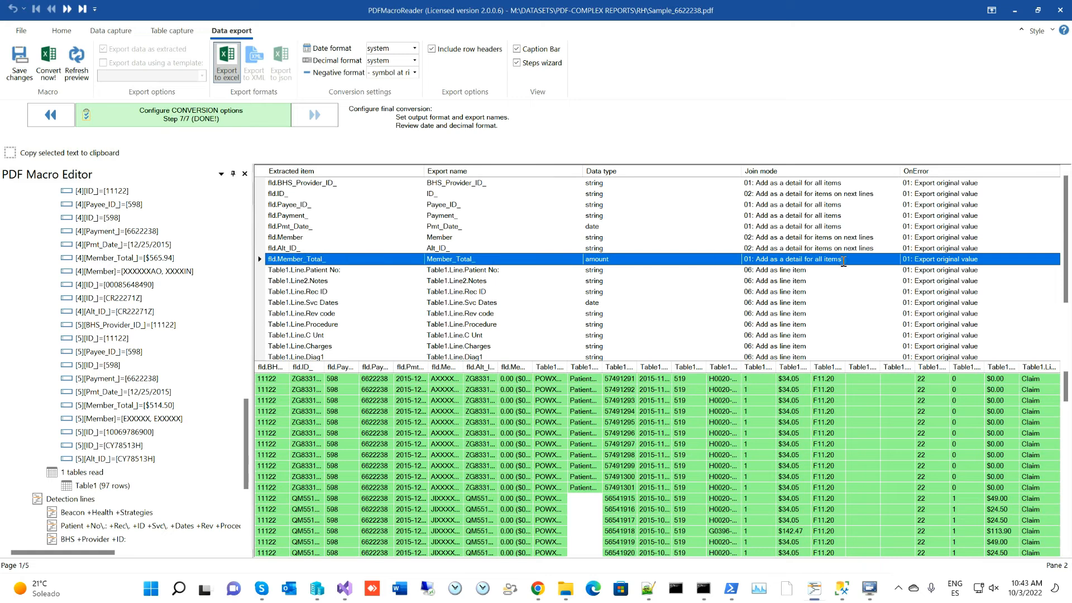
click(844, 260)
click(893, 259)
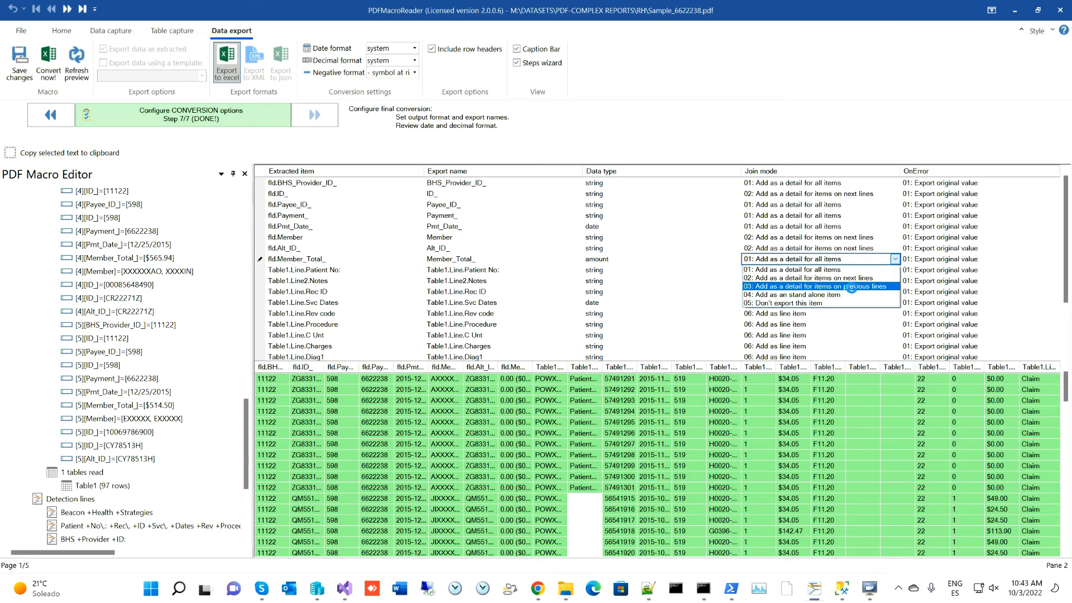
click(857, 286)
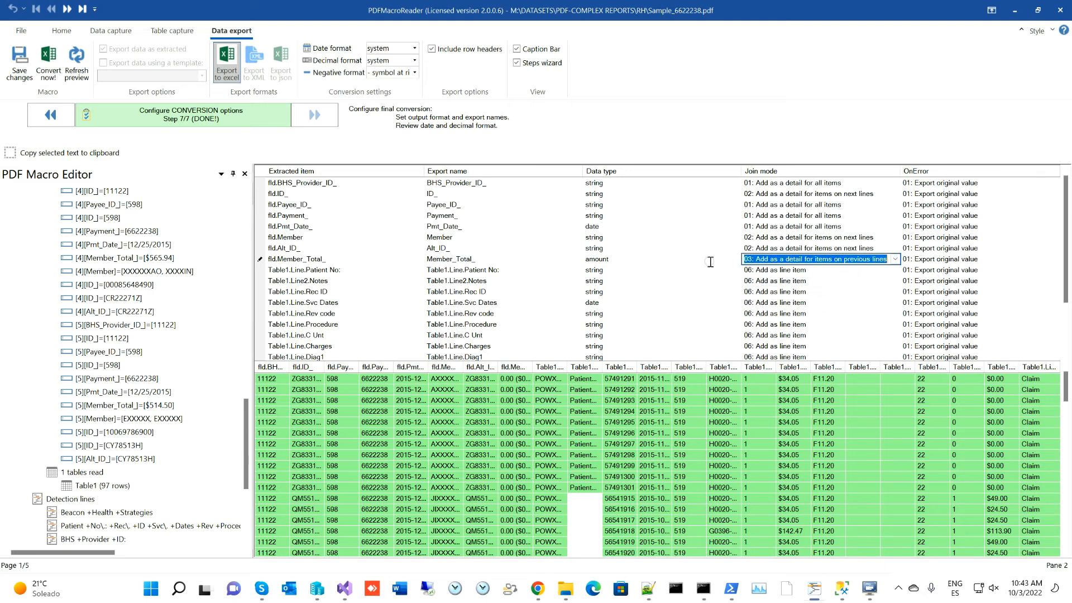
- Save the template, dismiss the saved message, and refresh the data preview
click(21, 68)
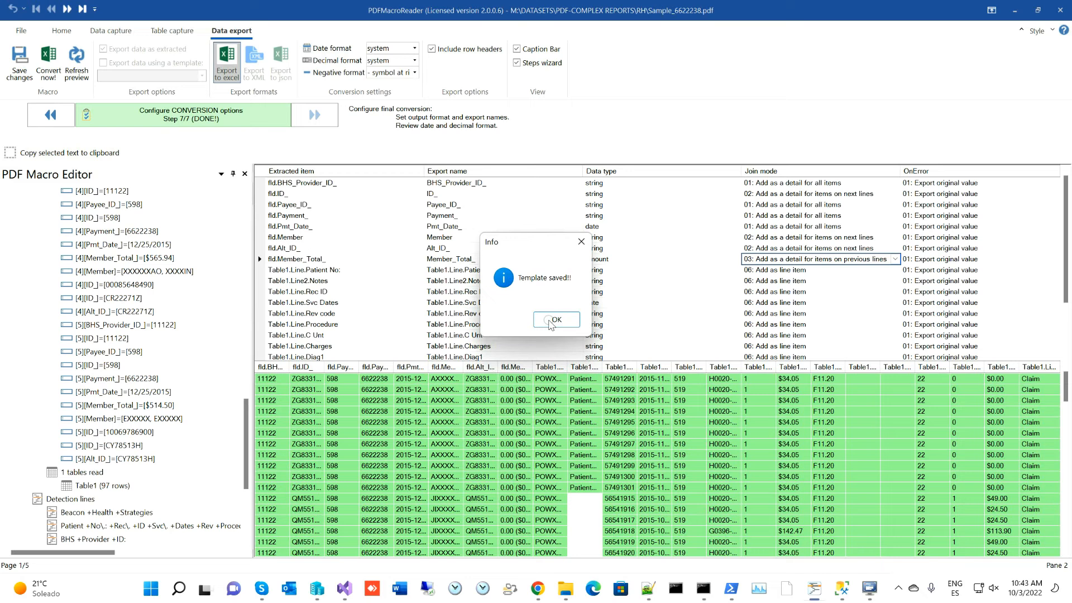
click(550, 320)
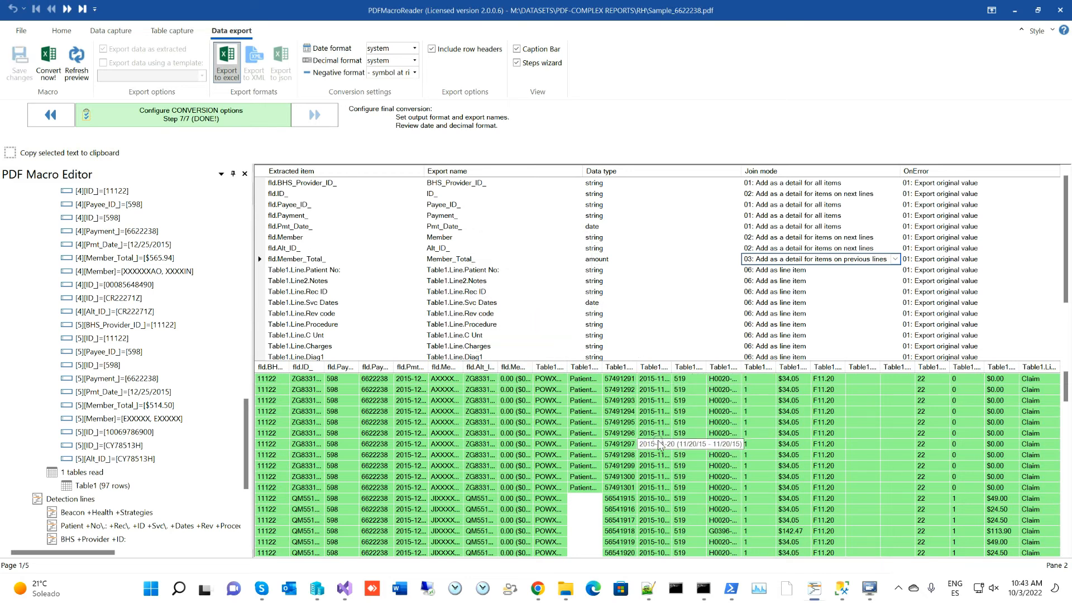
click(71, 66)
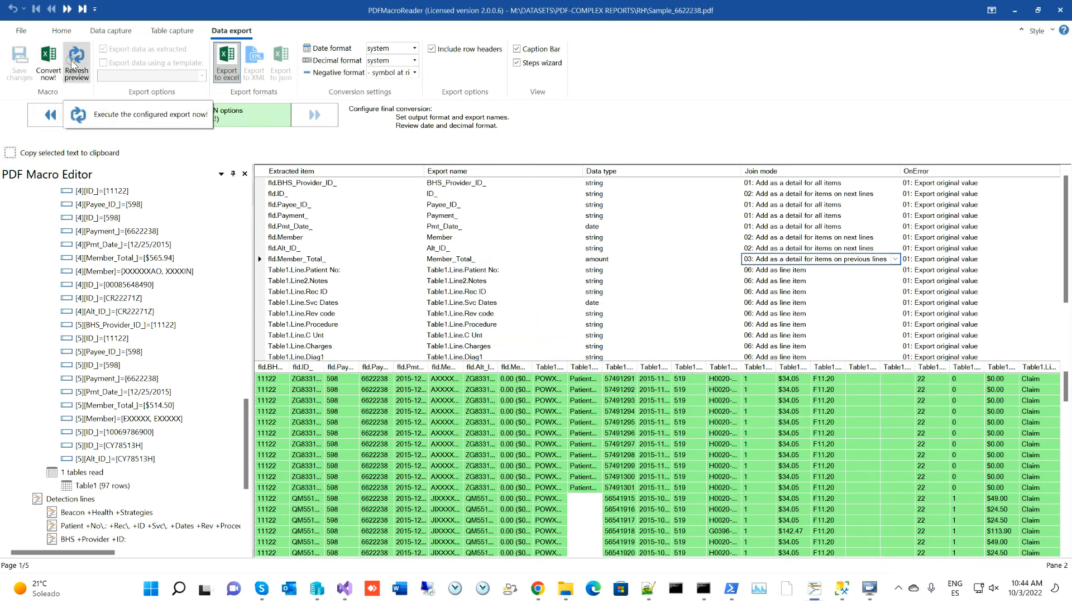
- Widen the Member preview column and strip trailing underscores from BHS_Provider_ID, ID, Payee_ID and Payment
drag(464, 362, 600, 368)
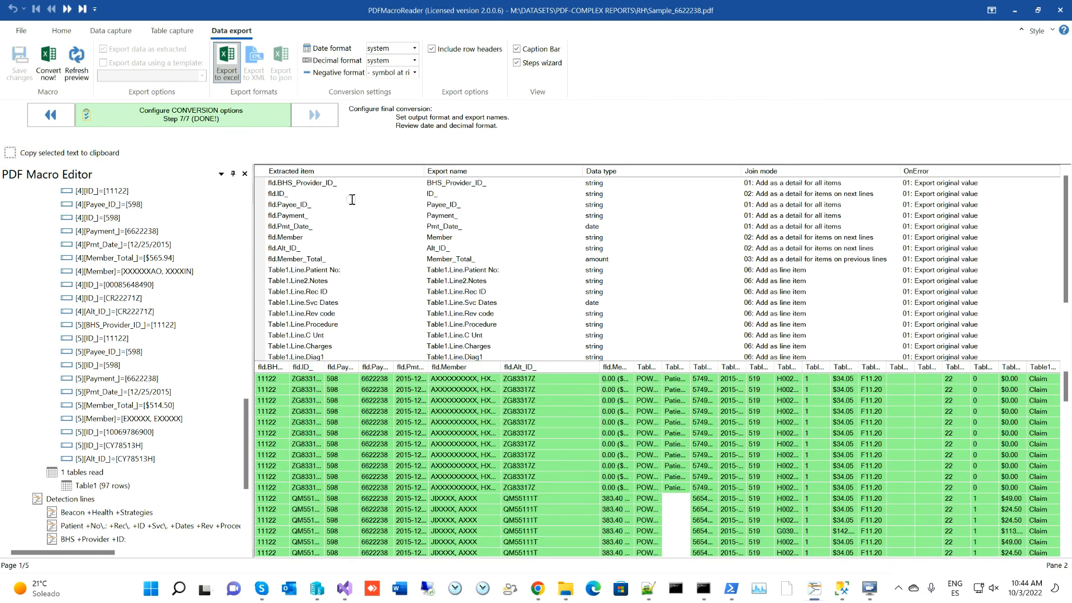
click(491, 182)
key(BackSpace)
click(468, 194)
key(BackSpace)
click(469, 204)
key(BackSpace)
click(468, 215)
key(BackSpace)
click(474, 226)
click(475, 240)
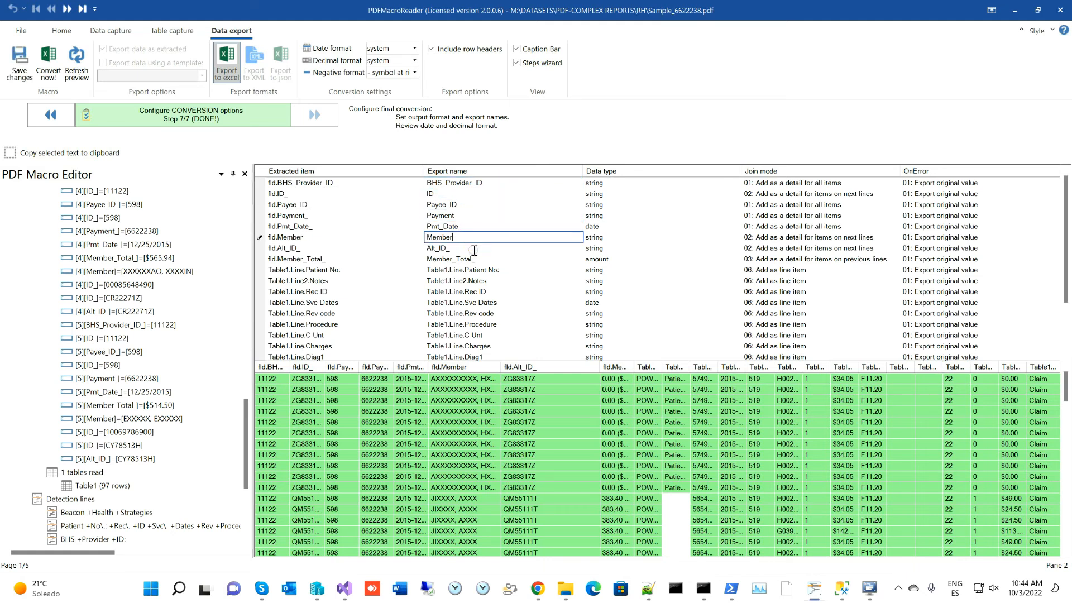
text(r)
click(481, 249)
click(463, 259)
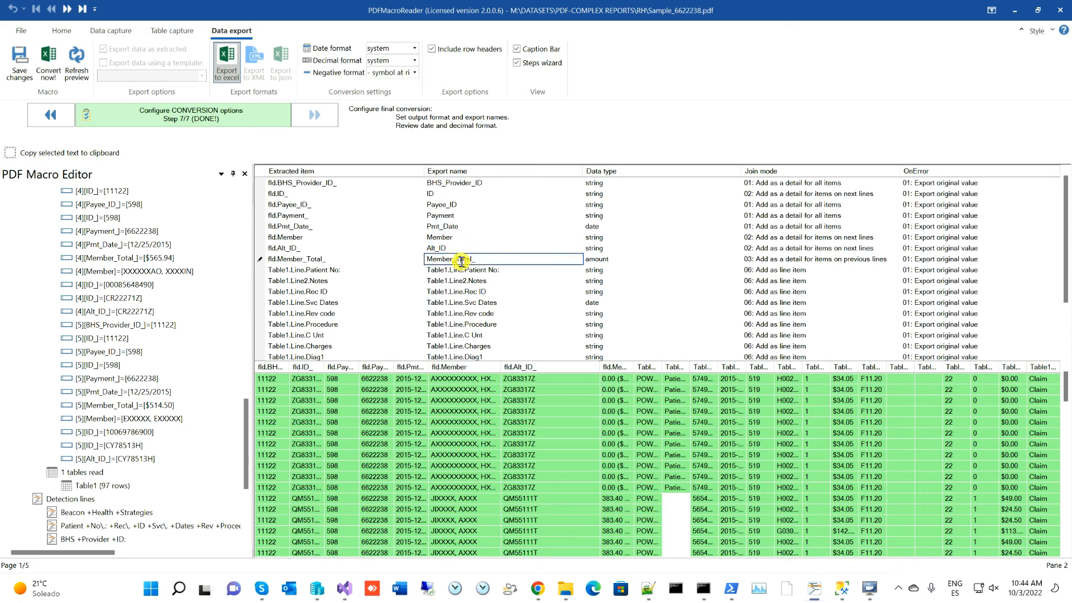
- Remove the Table1.Line. prefixes from Patient No:, Notes, Rec ID, Svc Dates and Rev code
click(474, 270)
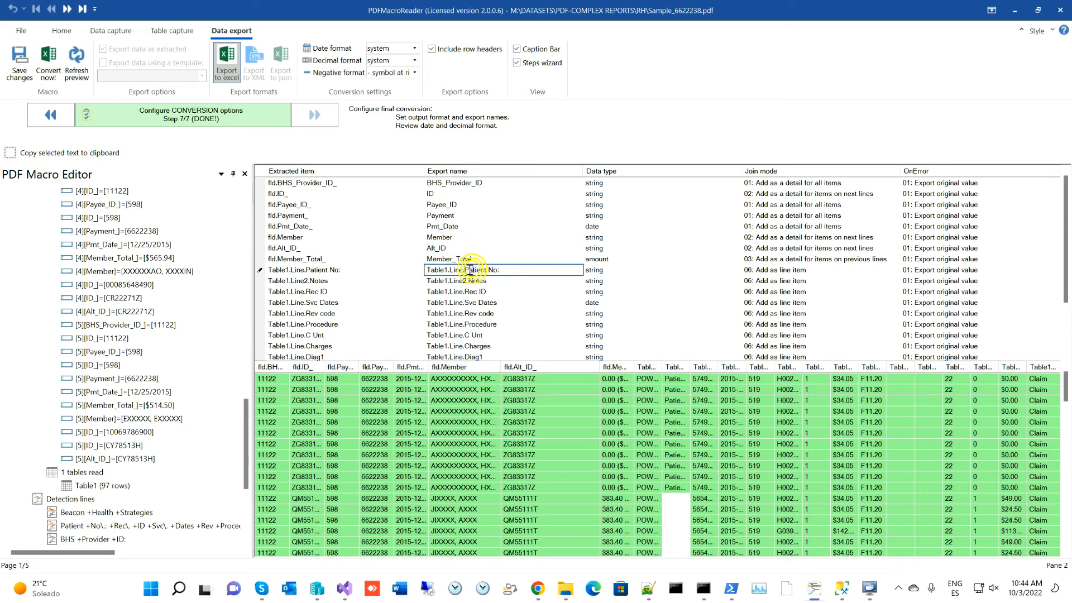
drag(463, 270, 385, 272)
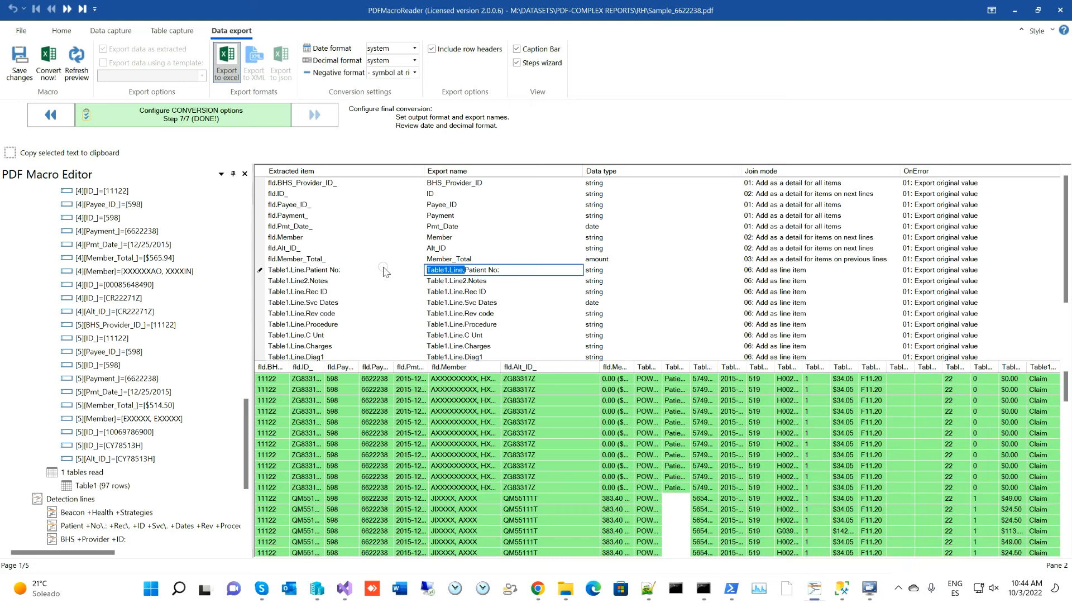
key(Delete)
click(464, 281)
drag(465, 281, 398, 276)
key(Delete)
click(465, 292)
drag(465, 292, 416, 301)
key(Delete)
click(467, 303)
key(Delete)
click(450, 313)
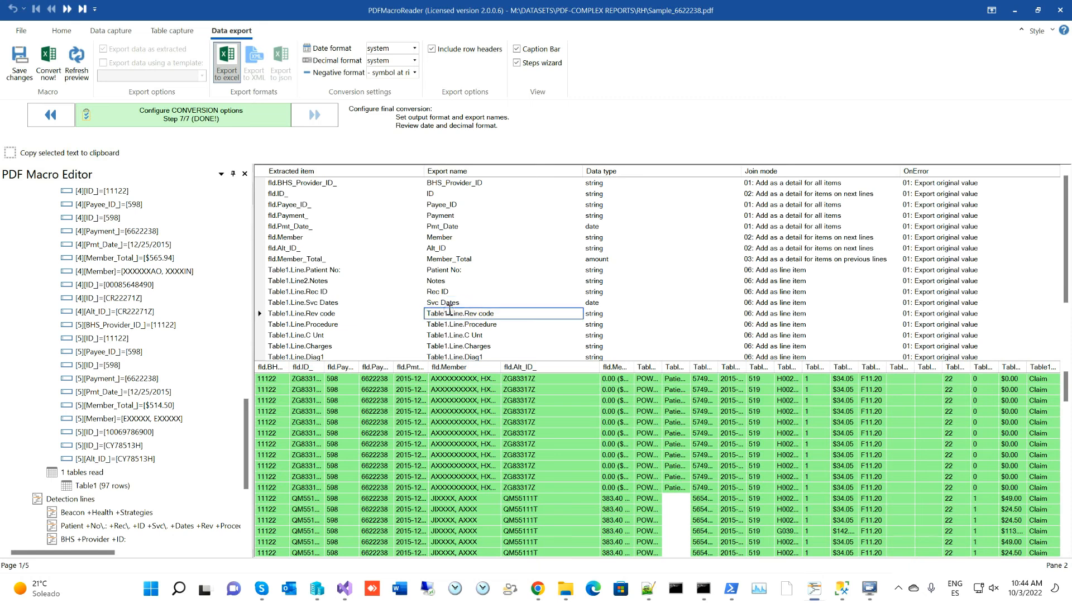
drag(467, 313, 374, 311)
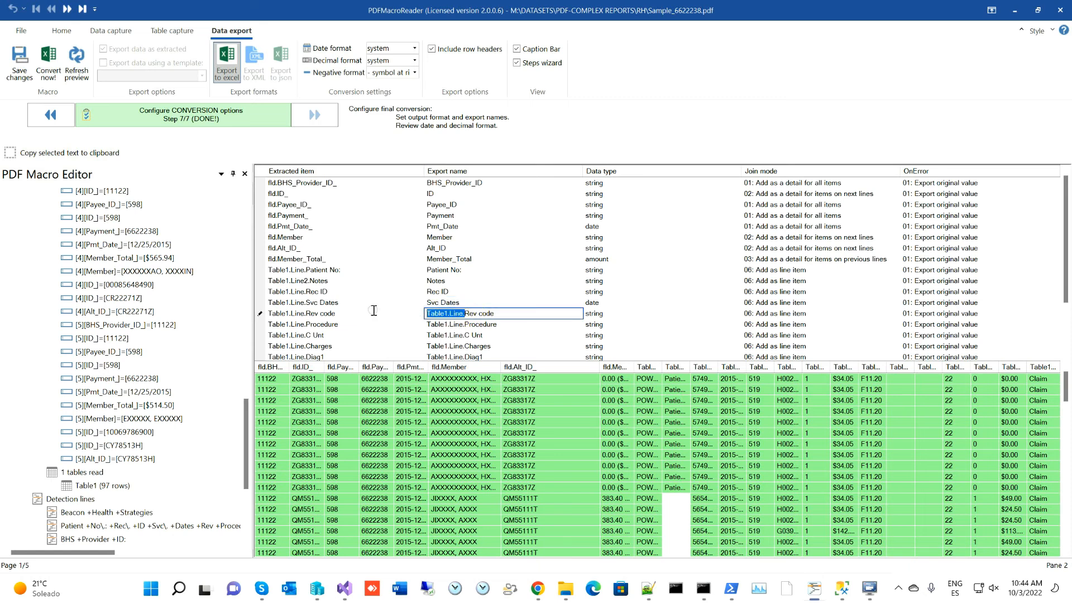
key(Delete)
- Remove the Table1.Line. prefixes from Procedure, C Unt and Charges
click(466, 325)
drag(467, 325, 393, 321)
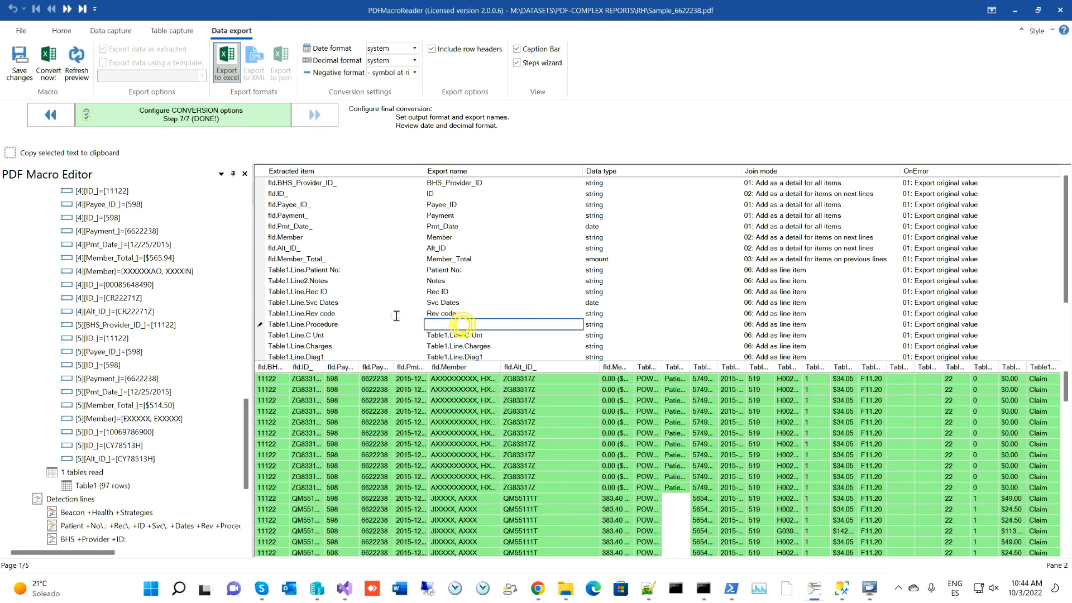
key(Delete)
click(467, 335)
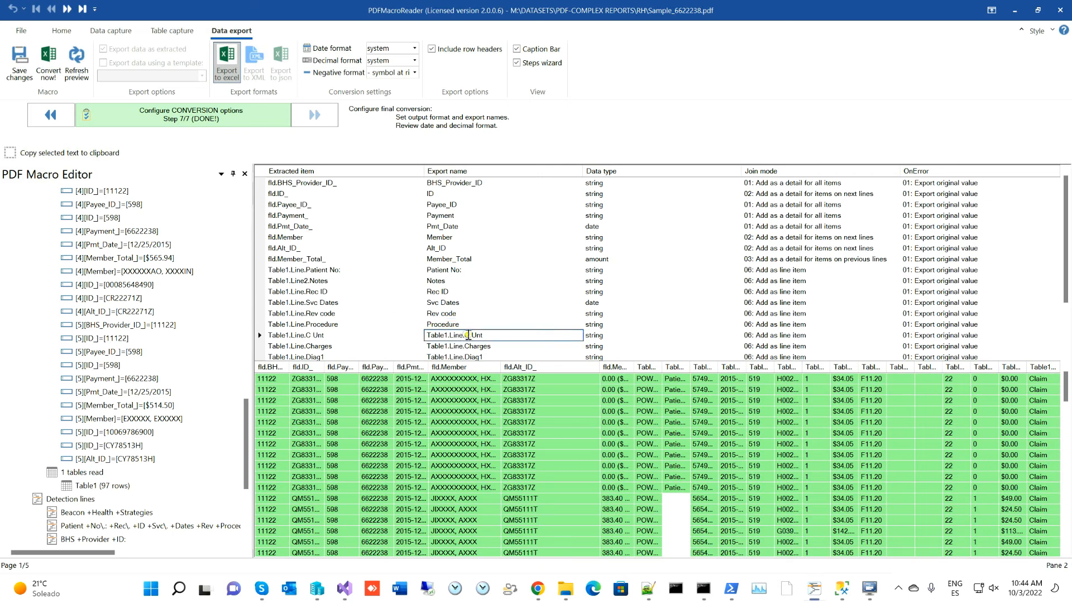
drag(466, 335, 382, 330)
key(Delete)
click(462, 346)
drag(464, 345, 417, 343)
key(Delete)
- Remove the Table1.Line. prefixes from Diag1, Diag2 and Diag3
scroll(497, 307, down, 2)
click(466, 289)
drag(466, 289, 402, 286)
key(Delete)
click(447, 301)
drag(467, 301, 397, 300)
key(Delete)
click(462, 313)
mouse_move(465, 311)
mouse_down()
mouse_move(411, 307)
mouse_move(384, 320)
mouse_up()
key(Delete)
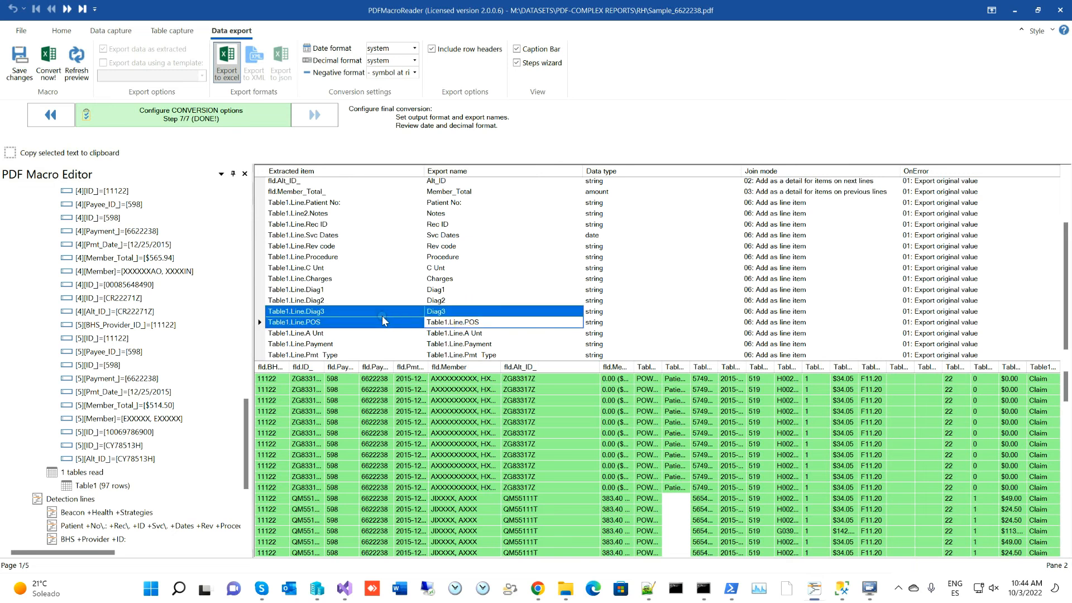
- Remove the Table1.Line. prefixes from POS, A Unt, Payment and Pmt Type
click(469, 322)
drag(465, 322, 383, 329)
key(Delete)
click(469, 333)
key(Delete)
drag(465, 346, 390, 339)
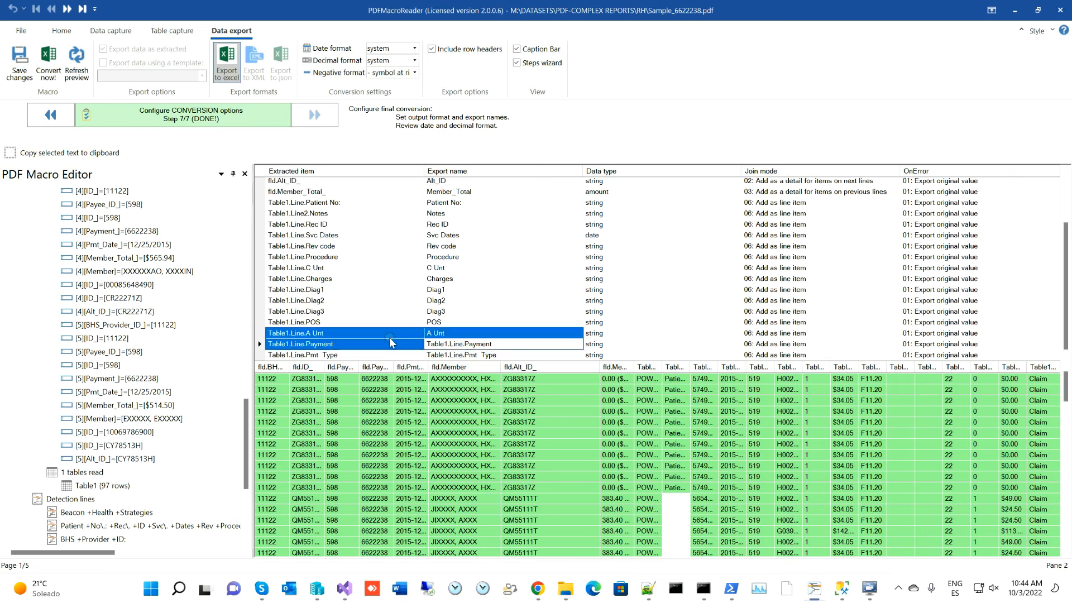
click(455, 343)
drag(470, 344, 414, 349)
key(Delete)
click(467, 356)
key(Delete)
scroll(492, 313, up, 2)
- Save the template with the cleaned names and convert the data to Sample_6622238.xls
click(457, 259)
click(25, 62)
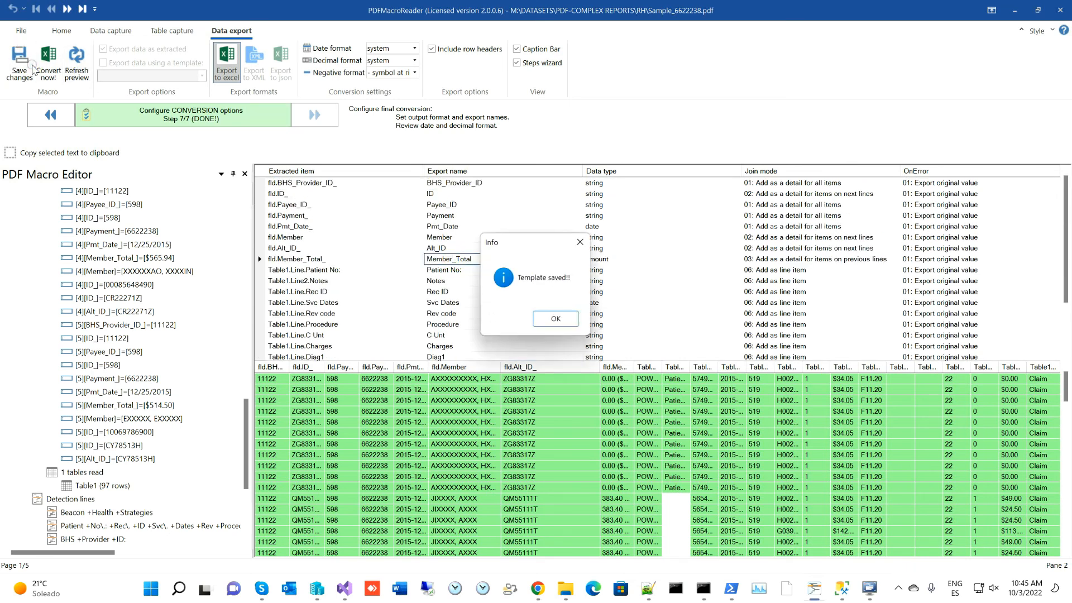
click(545, 322)
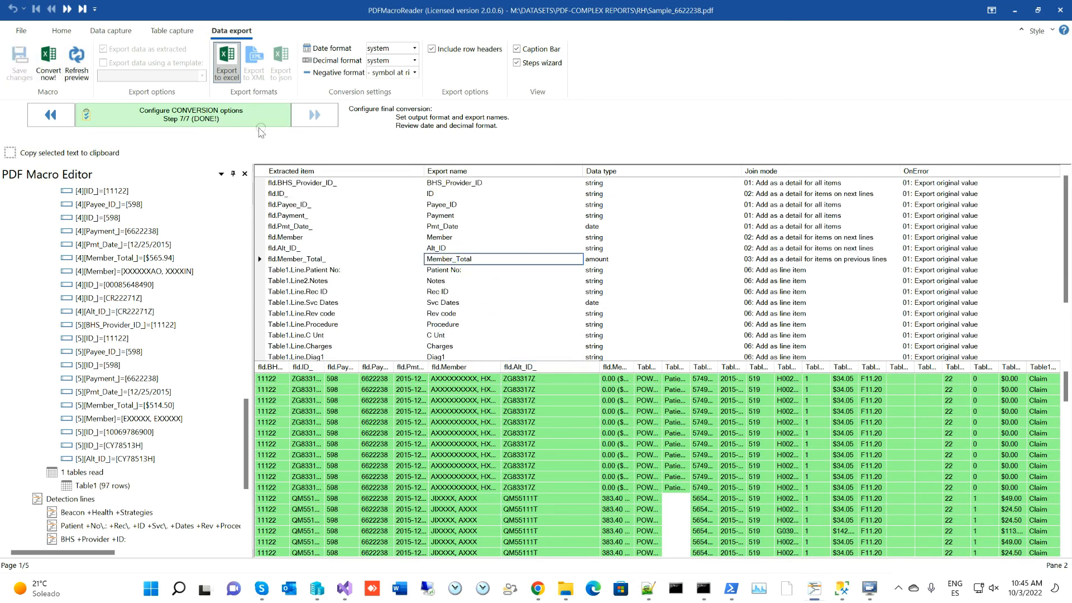
click(51, 64)
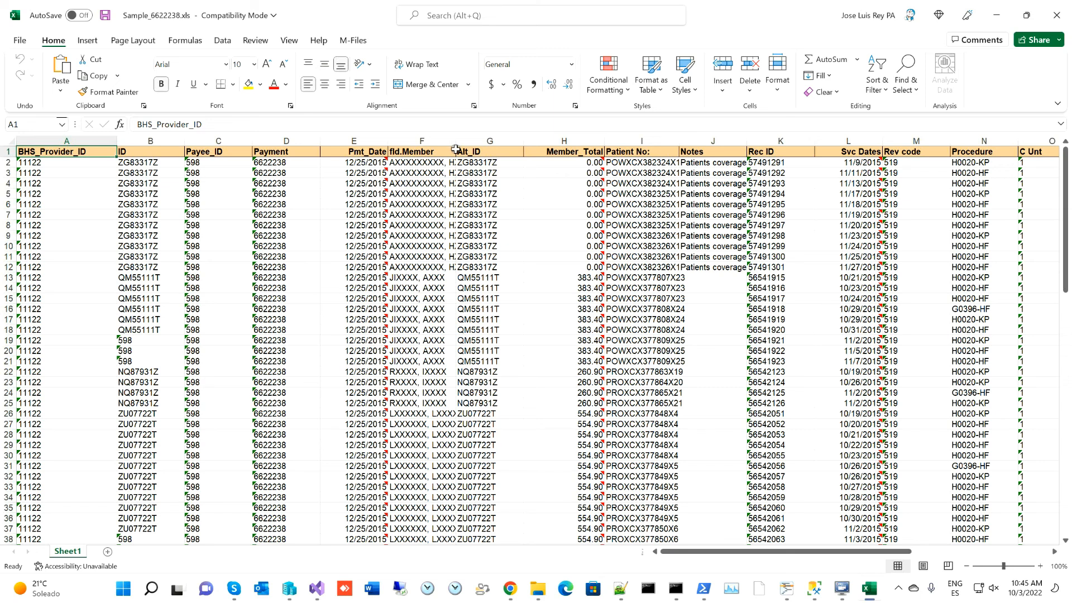
- Scroll through the claim rows in Sample_6622238.xls, then close the workbook
click(135, 164)
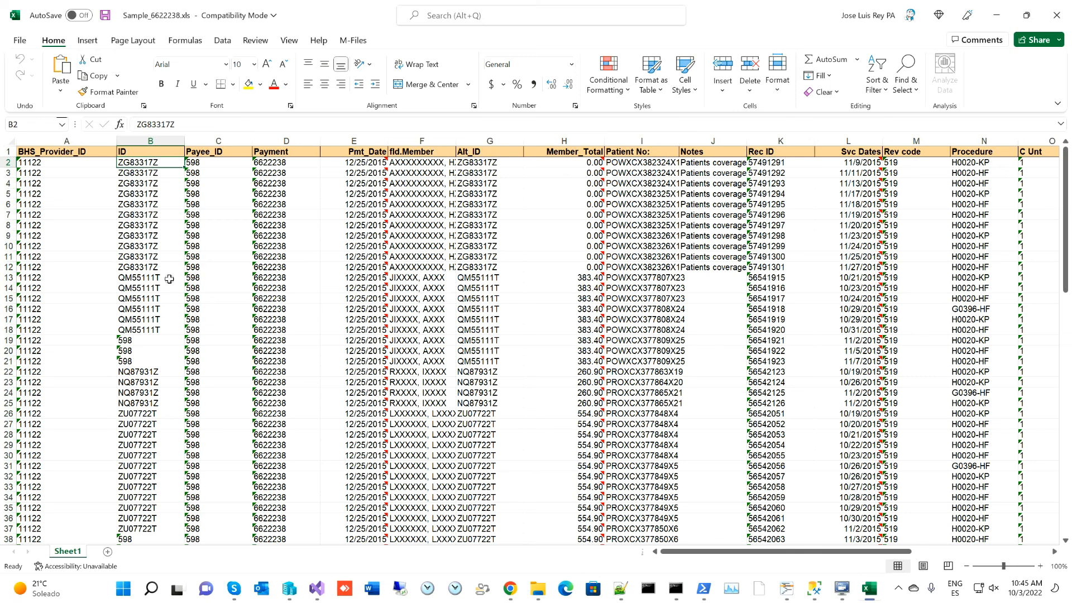
scroll(169, 279, down, 4)
scroll(170, 260, up, 2)
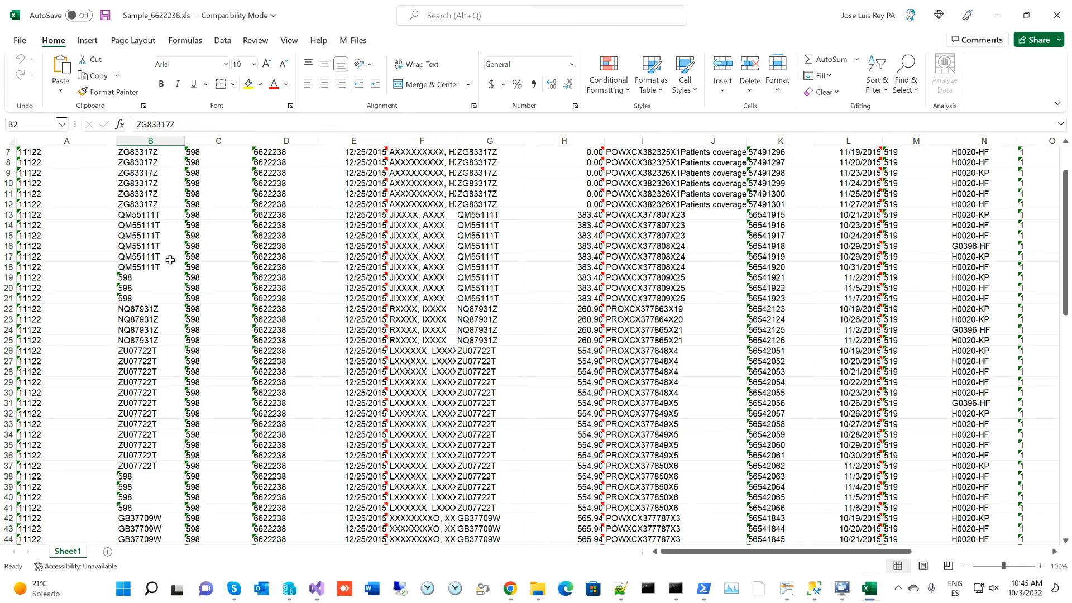
scroll(170, 259, up, 2)
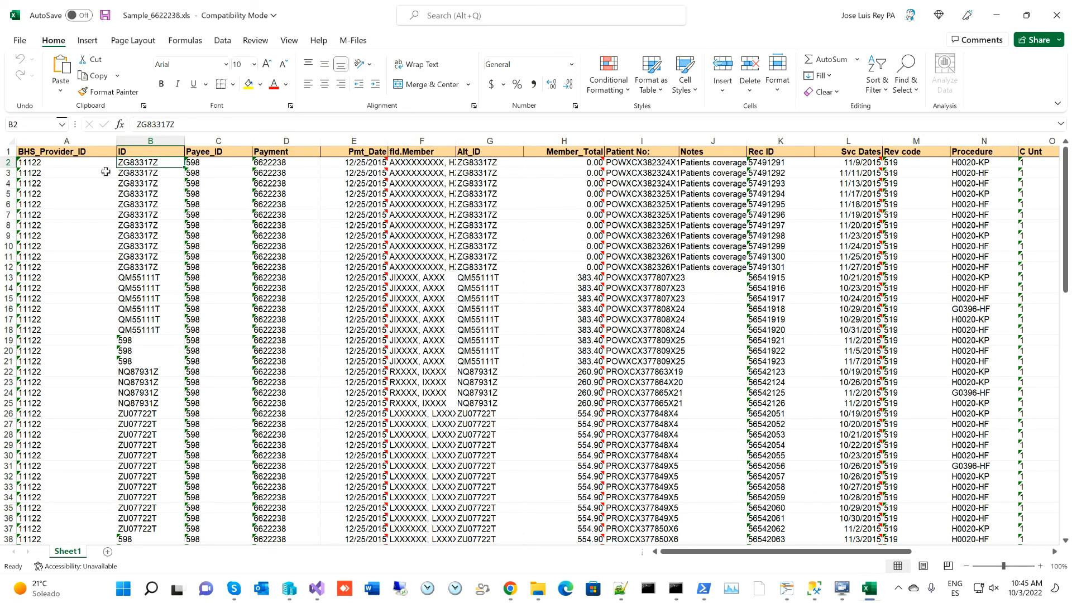
click(1060, 16)
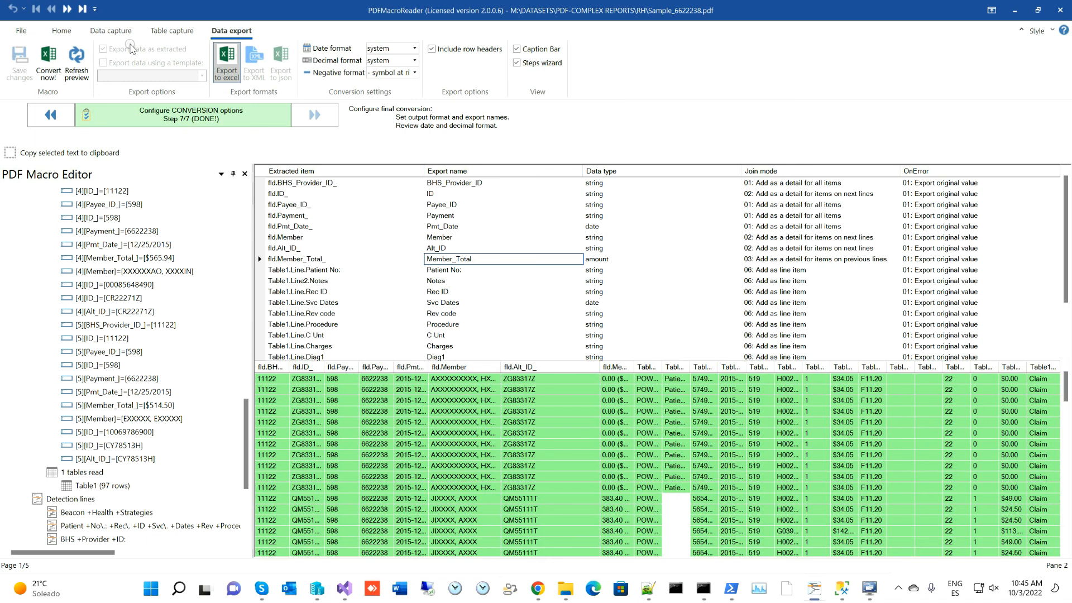
- Scroll through the captured report text under Table capture, then return to Data export
click(174, 31)
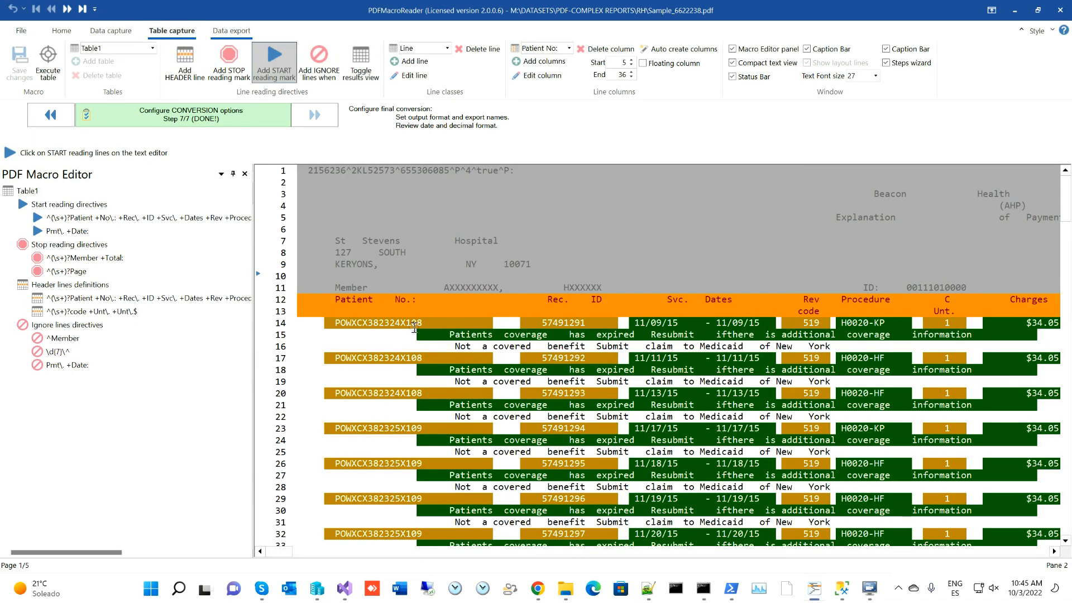
scroll(414, 328, down, 10)
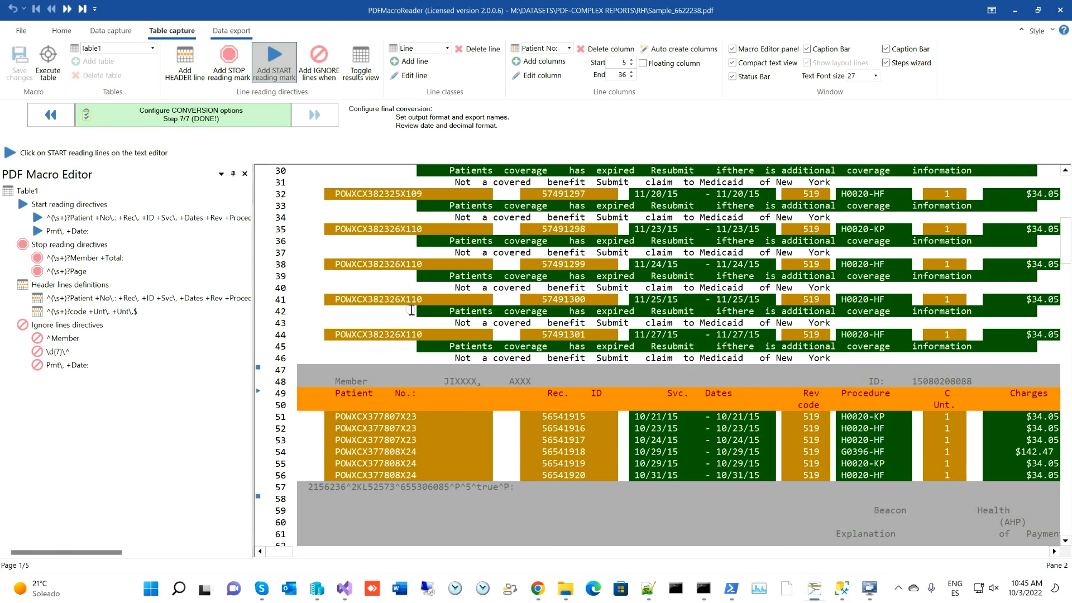
scroll(412, 311, down, 10)
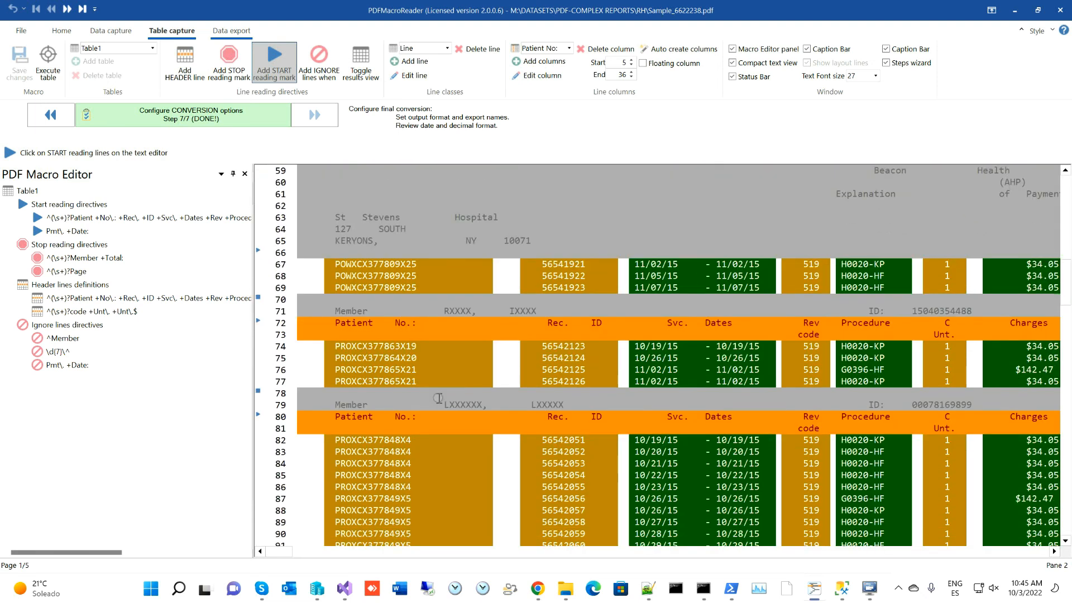
scroll(438, 398, down, 15)
scroll(438, 365, down, 18)
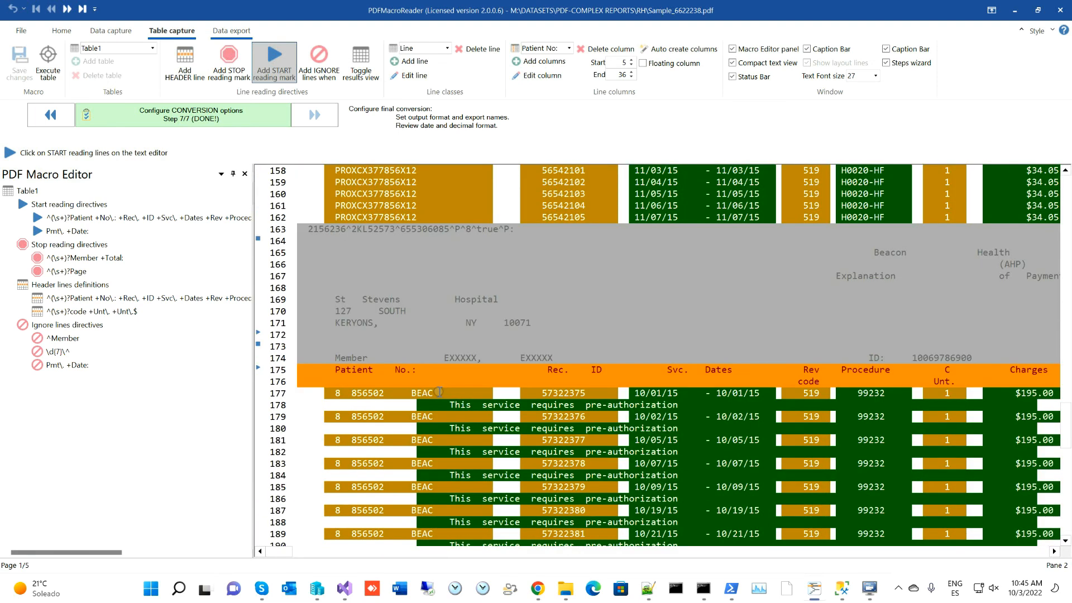
scroll(439, 393, down, 11)
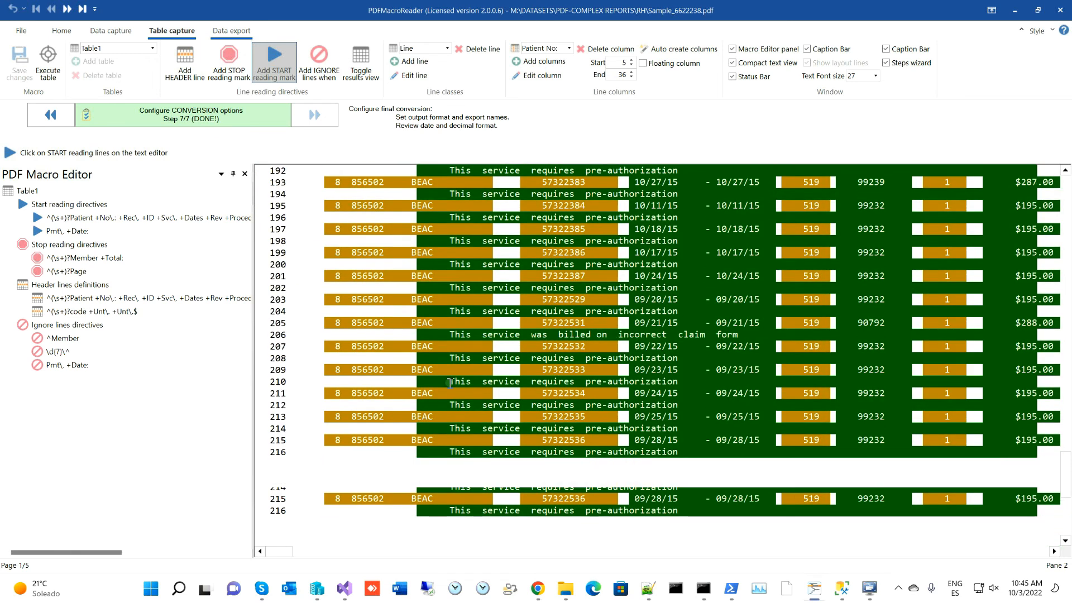
scroll(450, 382, up, 8)
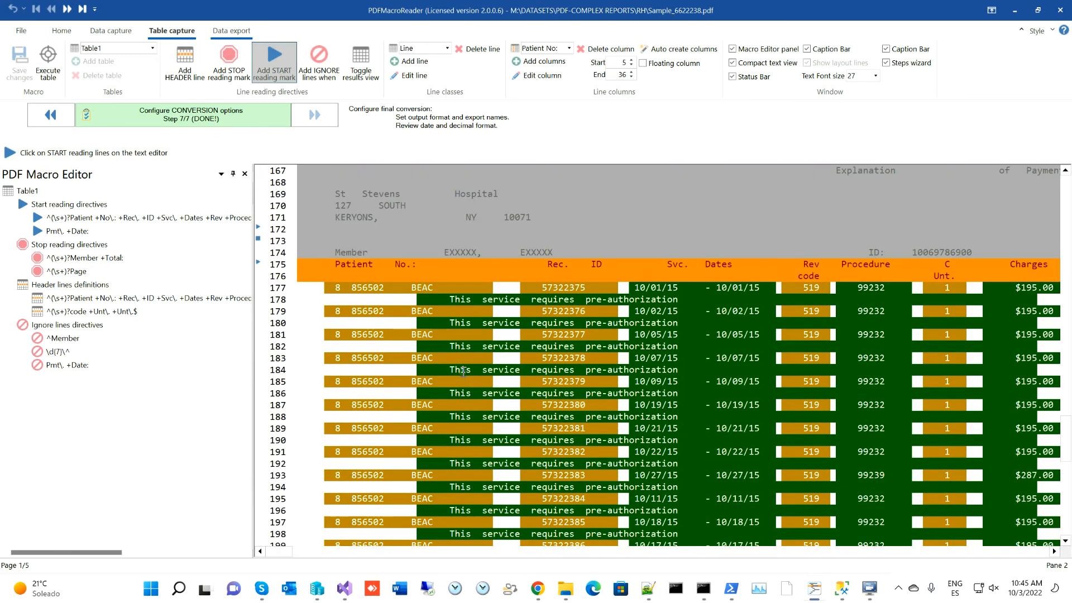
scroll(463, 371, up, 7)
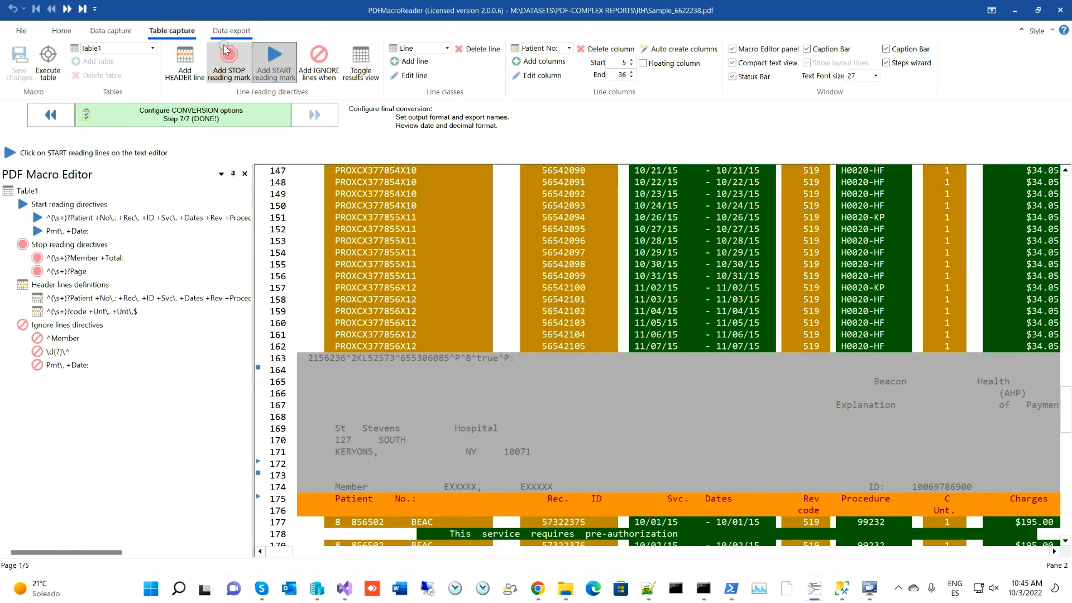
click(226, 31)
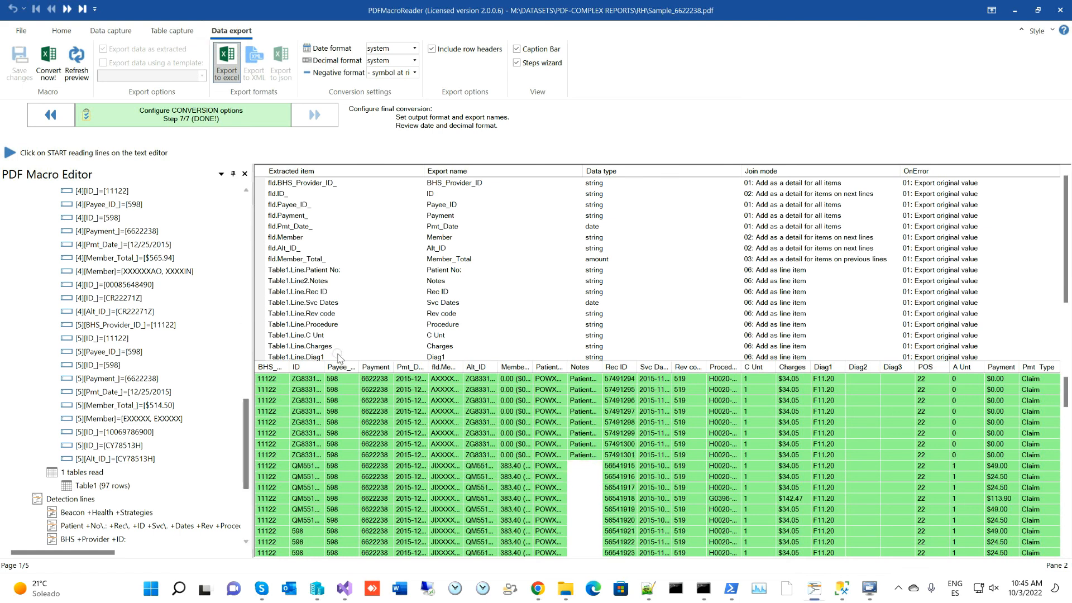
- Widen the Payment preview column and rename the Patient No: export name to Patient No
drag(394, 363, 436, 367)
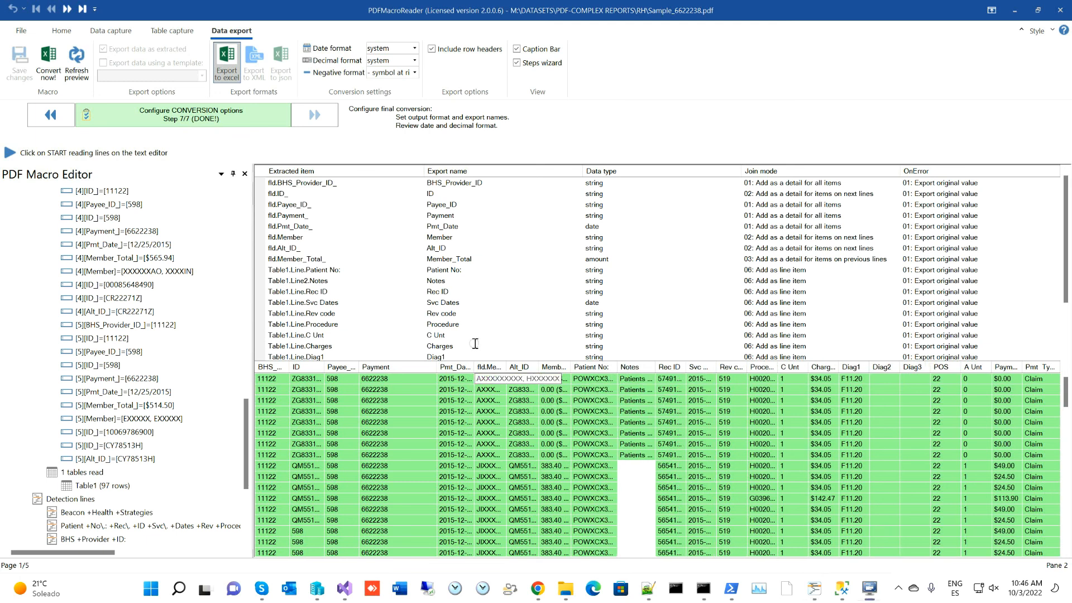
click(449, 269)
click(502, 273)
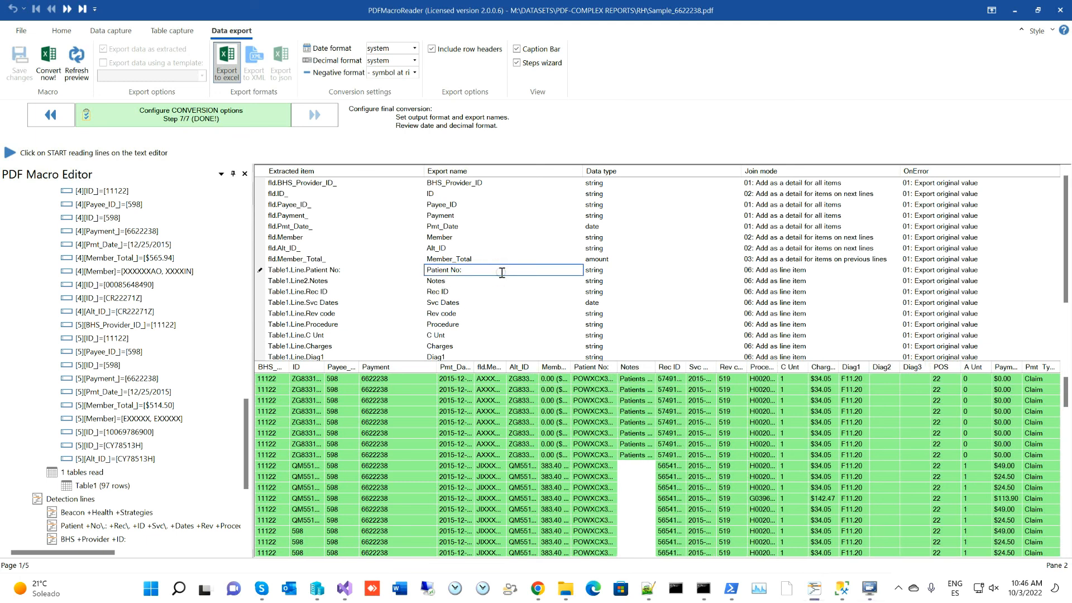
key(Return)
scroll(487, 272, down, 2)
scroll(486, 255, up, 2)
click(453, 261)
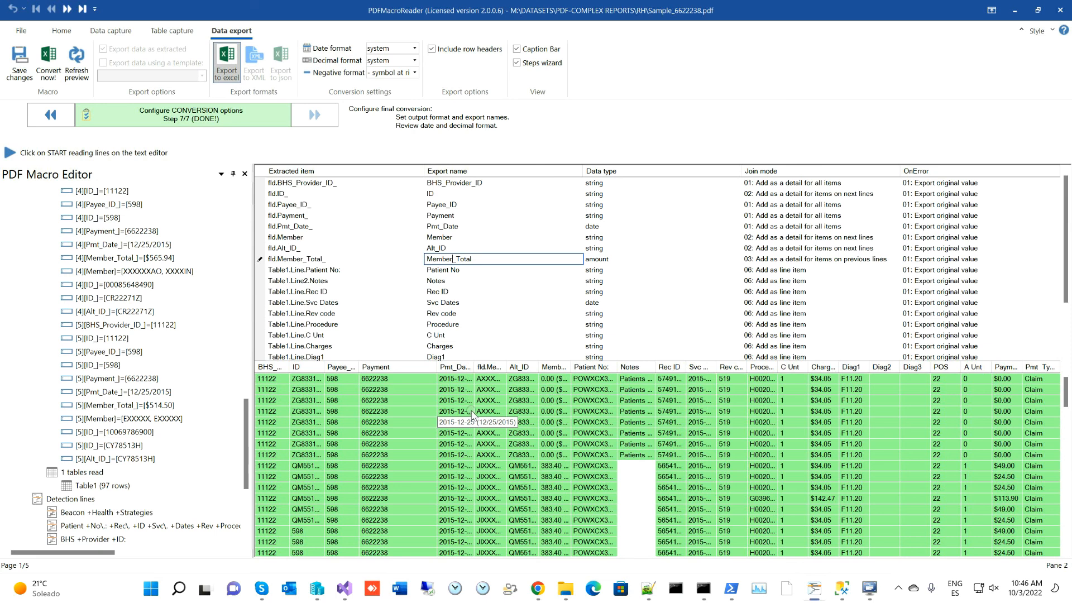